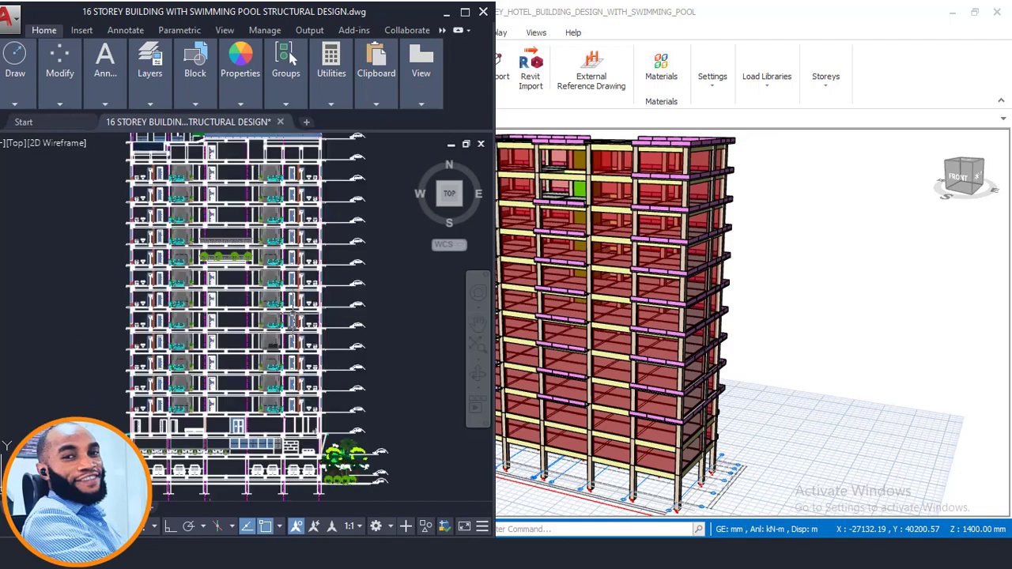
# - Examine the 3D structural model of the hotel building, including the beam properties on several upper and middle storeys
pyautogui.scroll(-3, 800, 262)
pyautogui.scroll(2, 575, 237)
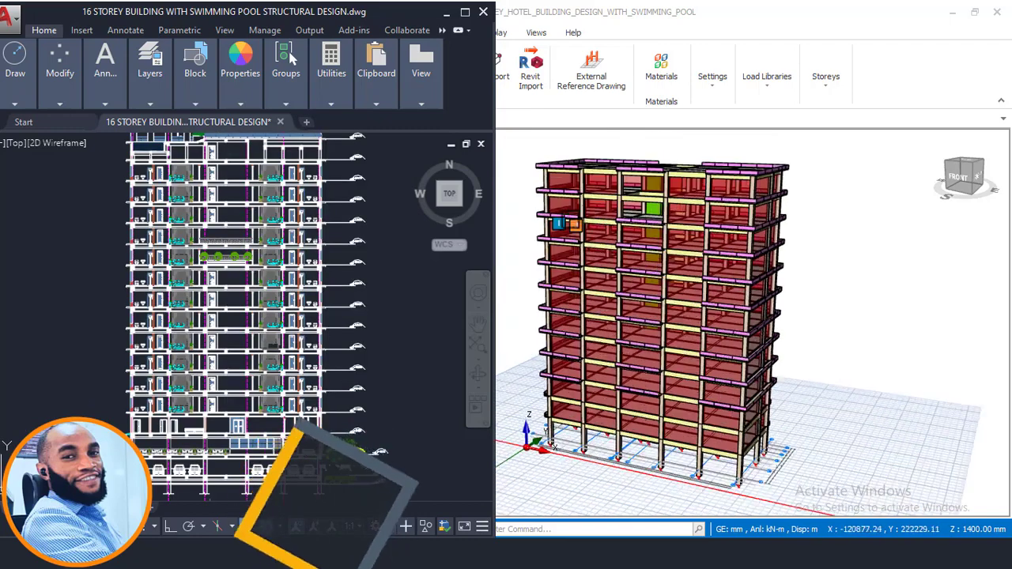
pyautogui.scroll(-3, 650, 202)
pyautogui.moveTo(670, 243)
pyautogui.mouseDown(button='middle')
pyautogui.moveTo(648, 256)
pyautogui.moveTo(656, 246)
pyautogui.mouseUp(button='middle')
pyautogui.scroll(4, 598, 158)
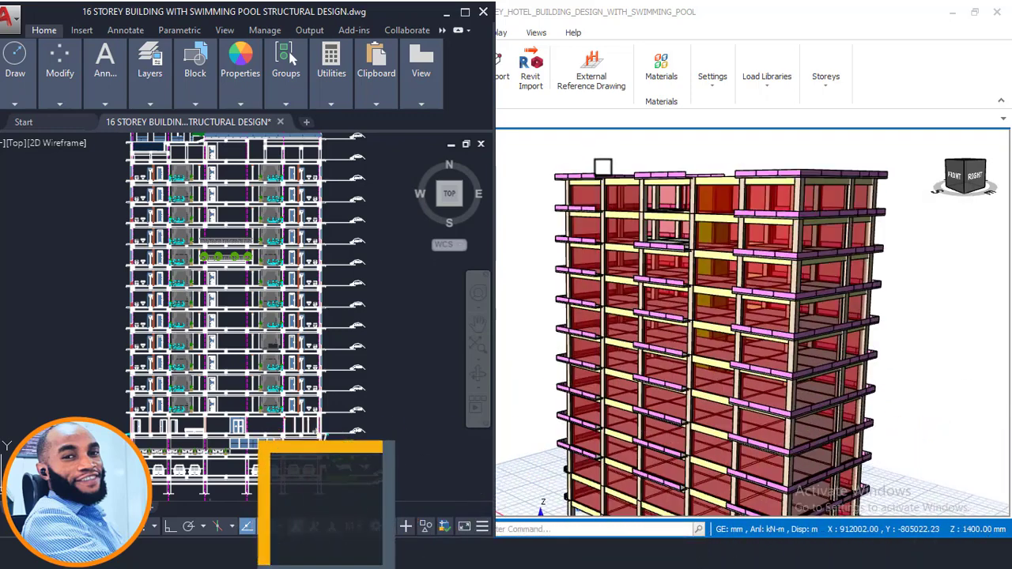
pyautogui.scroll(-3, 603, 167)
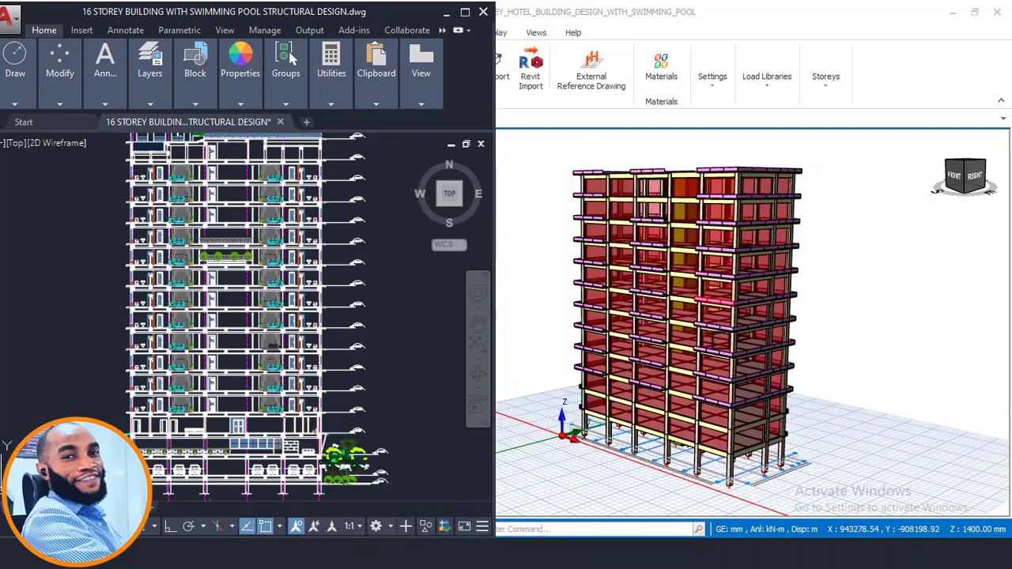
pyautogui.moveTo(684, 380)
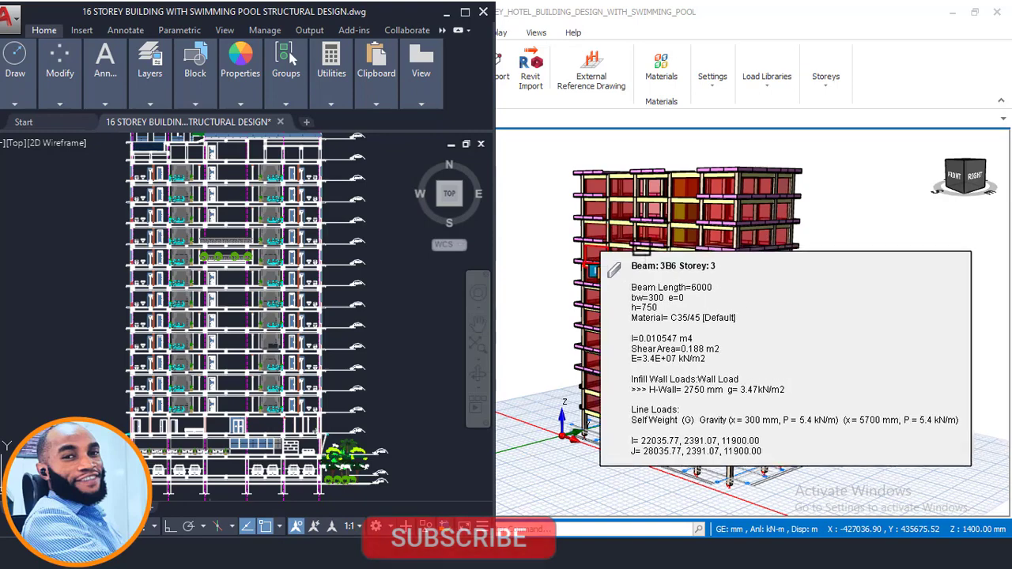
pyautogui.scroll(-1, 666, 240)
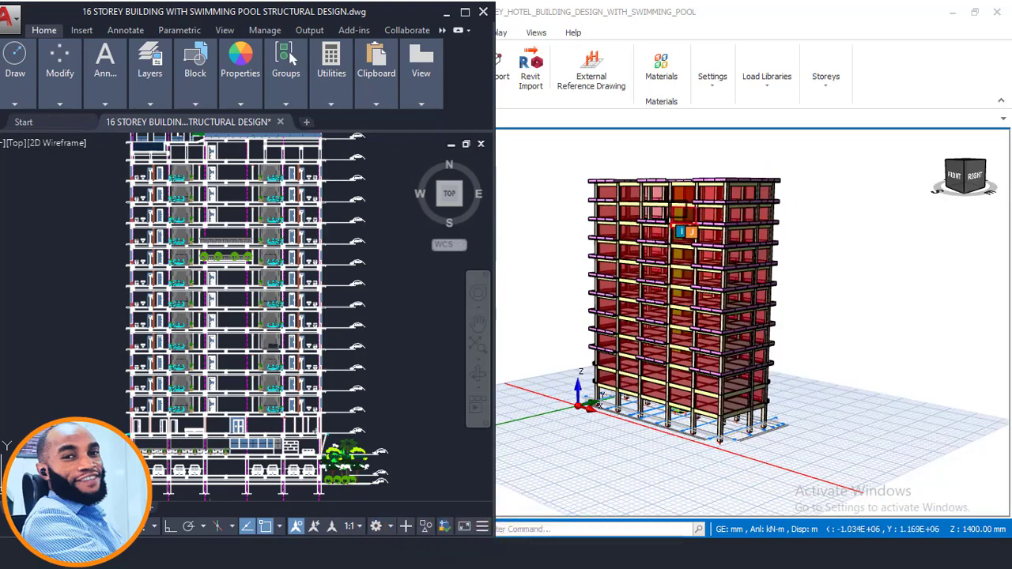
pyautogui.moveTo(670, 214)
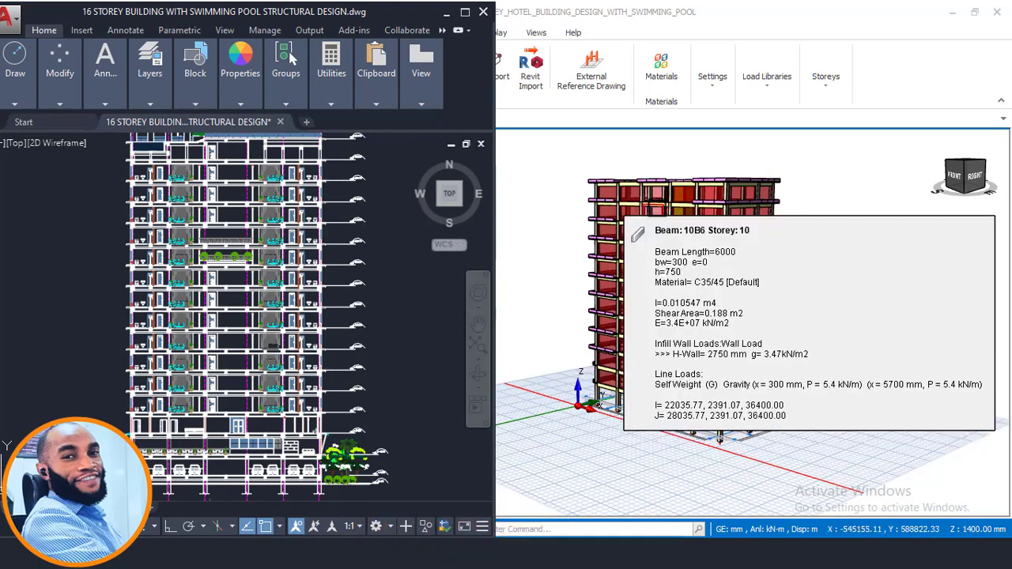
pyautogui.scroll(1, 633, 245)
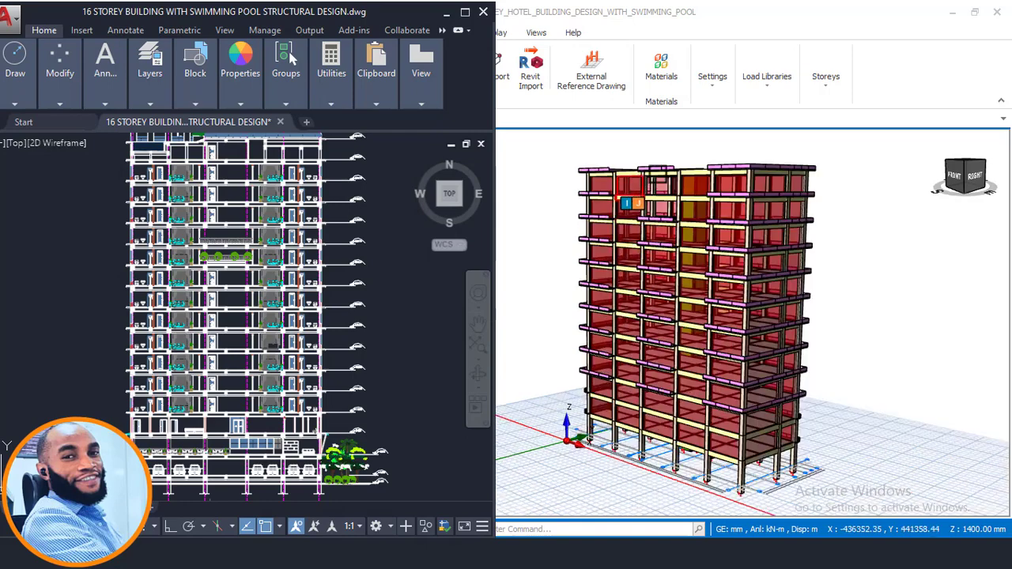
pyautogui.scroll(-1, 648, 180)
pyautogui.moveTo(660, 183)
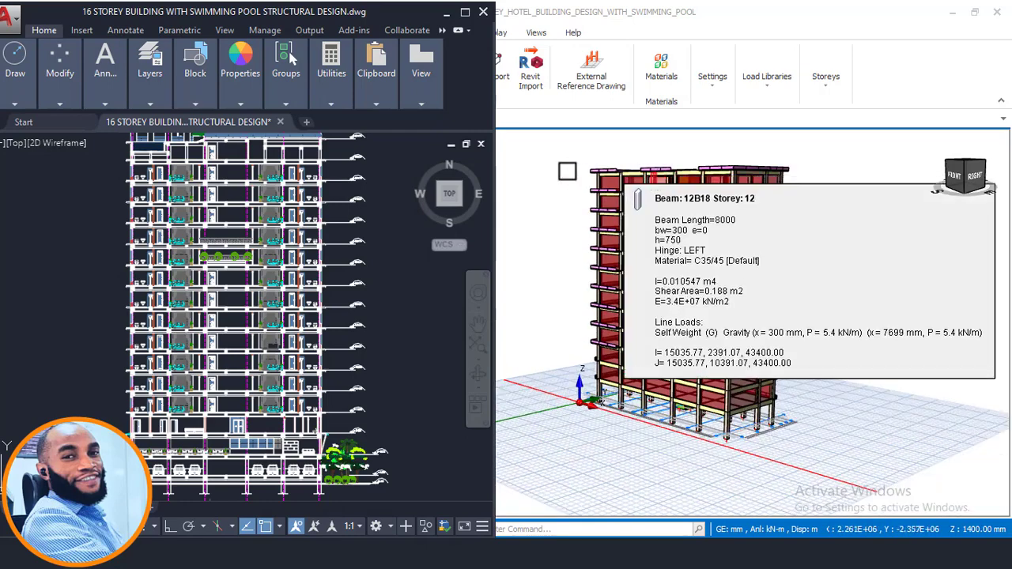
pyautogui.moveTo(661, 167); pyautogui.dragTo(661, 183, button='middle')
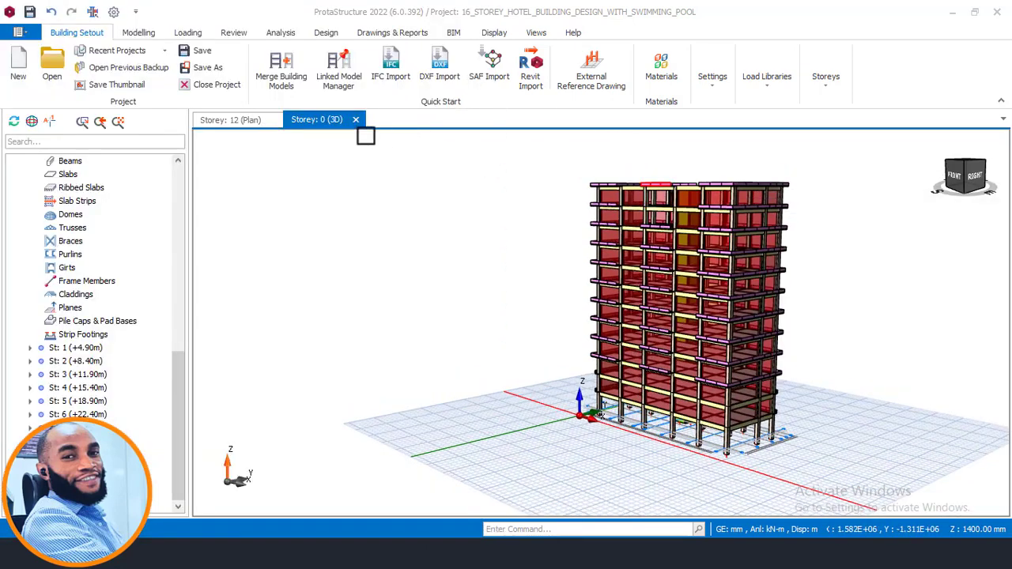
# - Show the Storey 12 plan and examine its overall beam, column and slab layout
pyautogui.click(247, 124)
pyautogui.scroll(-2, 611, 275)
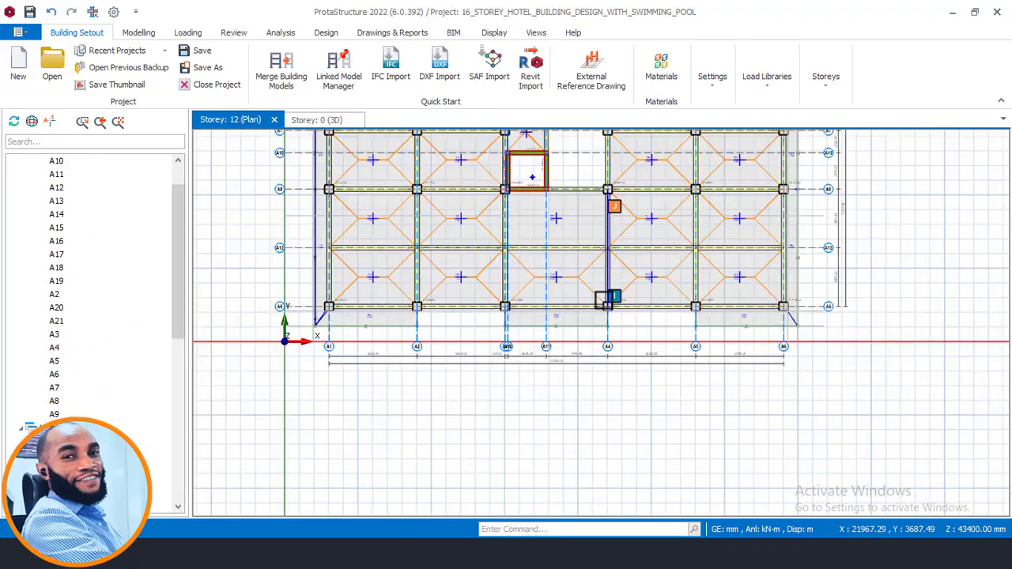
pyautogui.moveTo(568, 288); pyautogui.dragTo(523, 376, button='middle')
pyautogui.scroll(1, 530, 342)
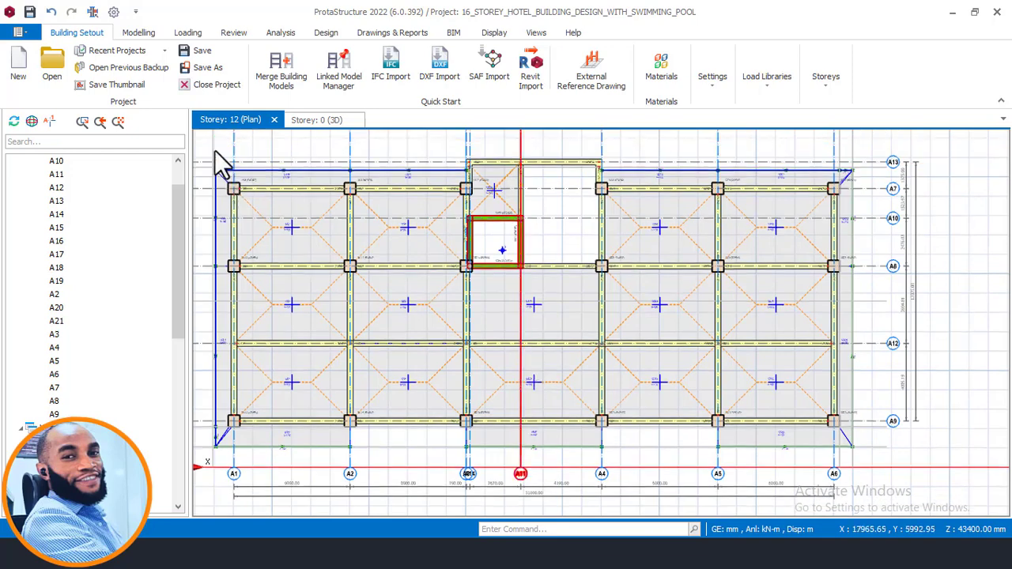
pyautogui.hotkey('alt', 'Tab')
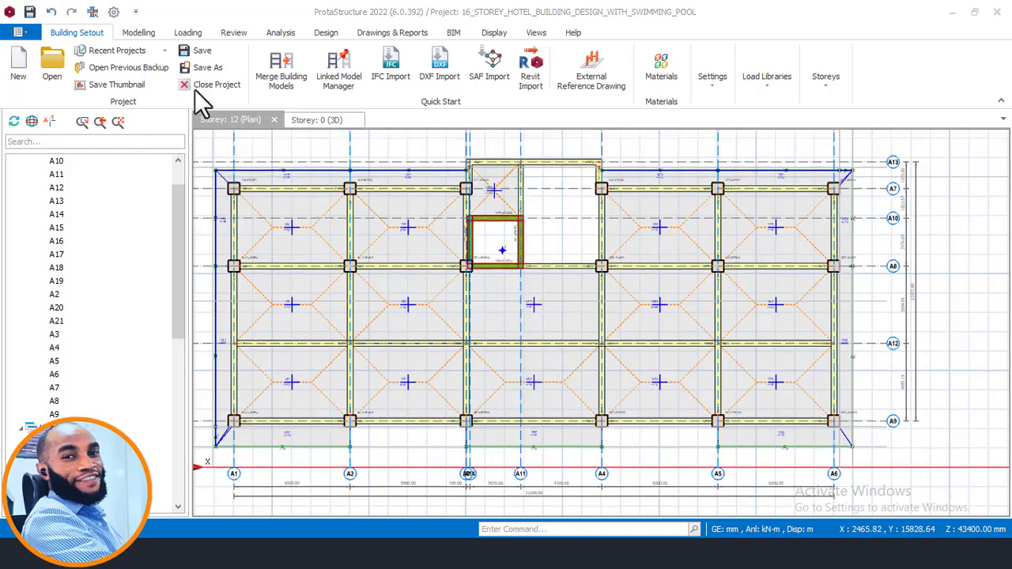
pyautogui.click(228, 122)
pyautogui.scroll(-1, 399, 273)
# - Switch to AutoCAD and locate the 13th & 14th floor plan among the building's floor plans
pyautogui.hotkey('alt', 'Tab')
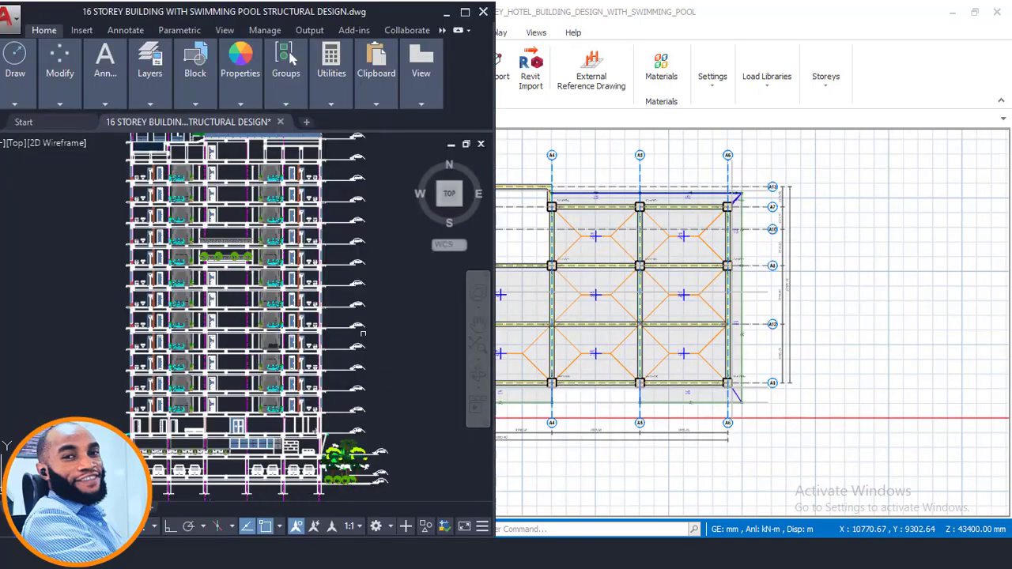
pyautogui.scroll(-5, 273, 431)
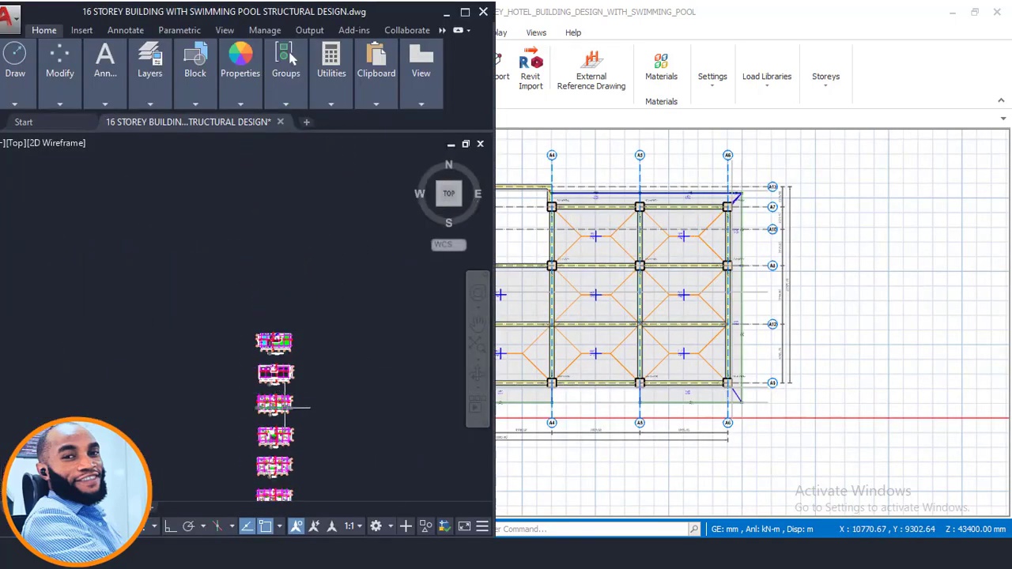
pyautogui.scroll(6, 273, 430)
pyautogui.scroll(2, 273, 319)
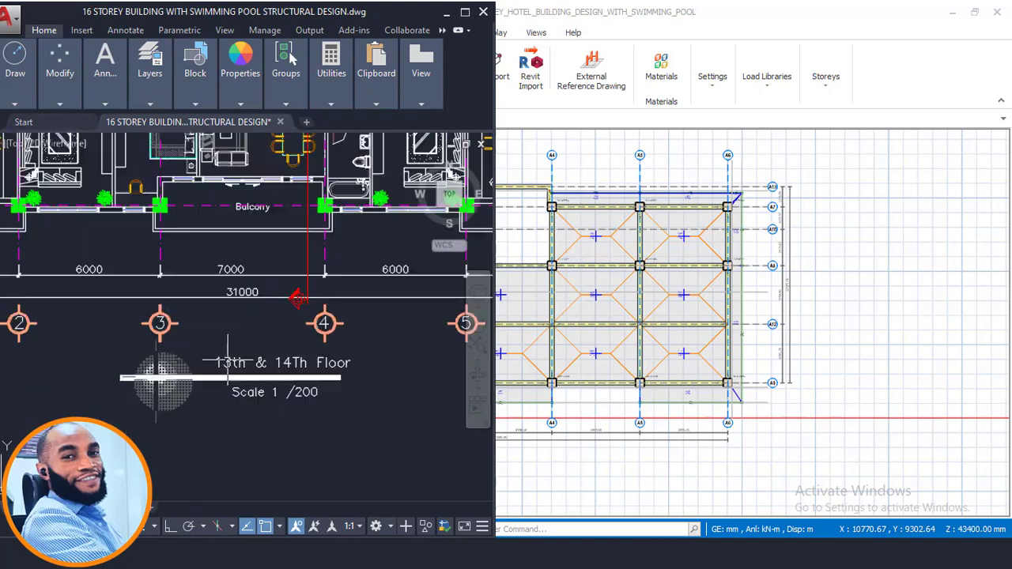
pyautogui.scroll(-3, 293, 309)
pyautogui.scroll(4, 316, 291)
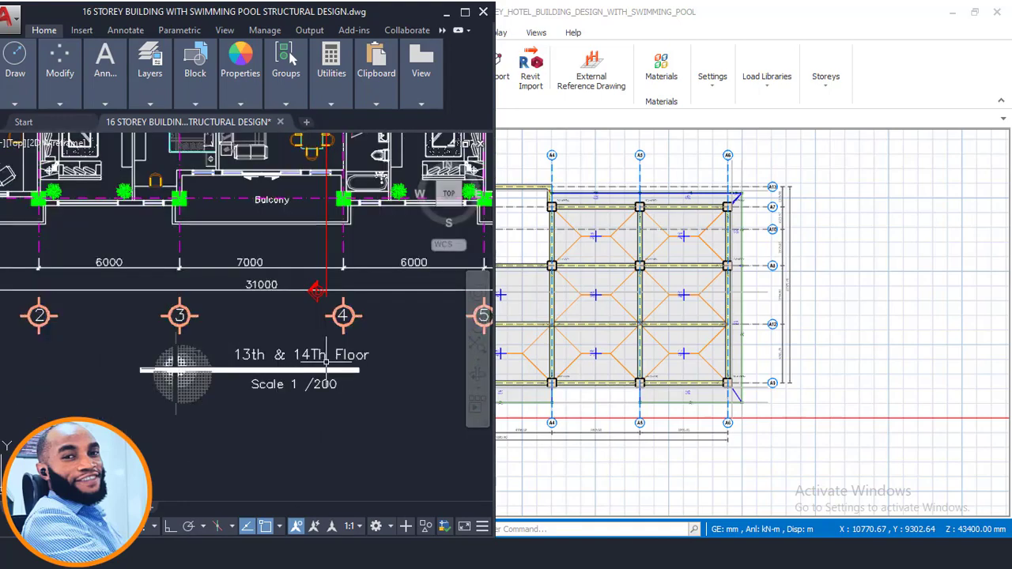
pyautogui.scroll(-3, 277, 370)
pyautogui.moveTo(342, 310); pyautogui.dragTo(299, 342, button='middle')
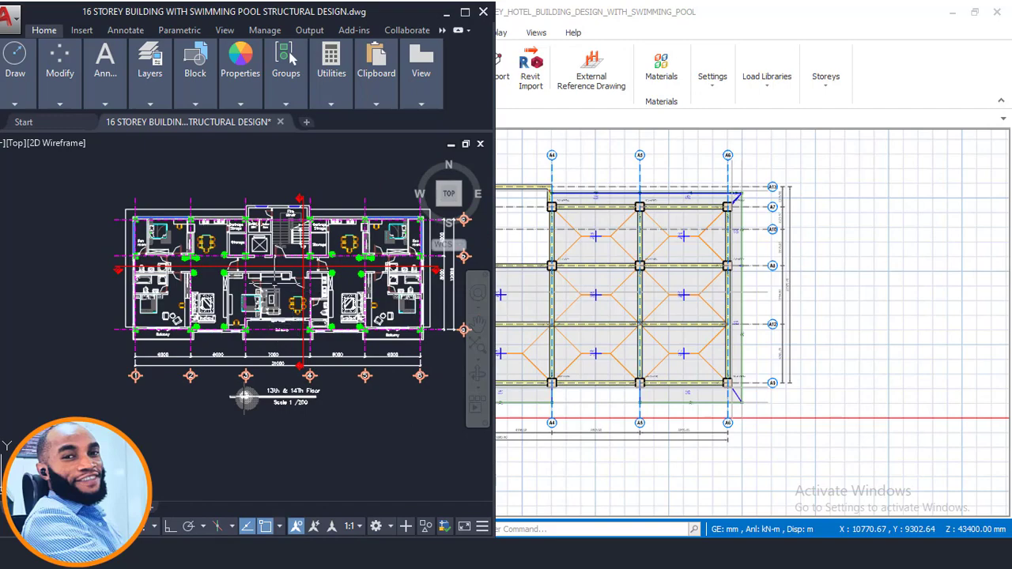
# - Examine the rooms, columns and balconies between gridlines 3 and 6 of the 13th & 14th floor plan
pyautogui.scroll(3, 355, 310)
pyautogui.moveTo(149, 349); pyautogui.dragTo(212, 398, button='middle')
pyautogui.scroll(5, 229, 246)
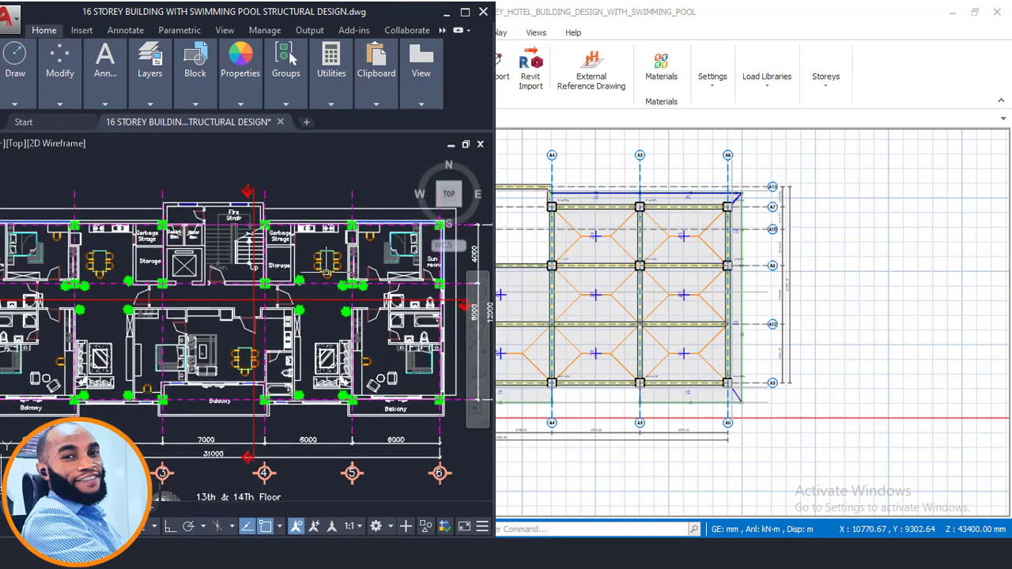
pyautogui.scroll(-3, 359, 292)
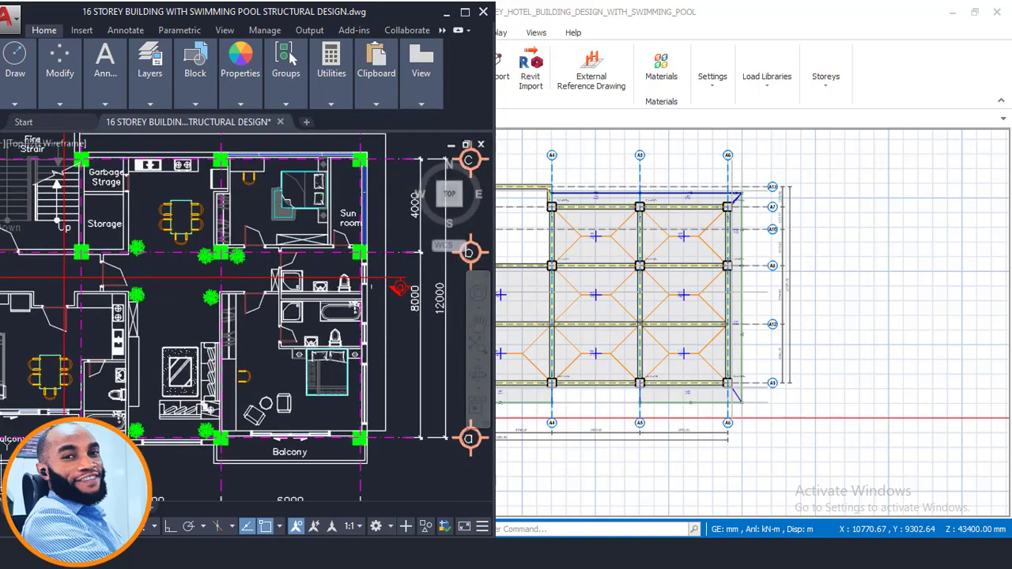
pyautogui.moveTo(90, 479); pyautogui.dragTo(265, 467, button='middle')
pyautogui.scroll(2, 278, 335)
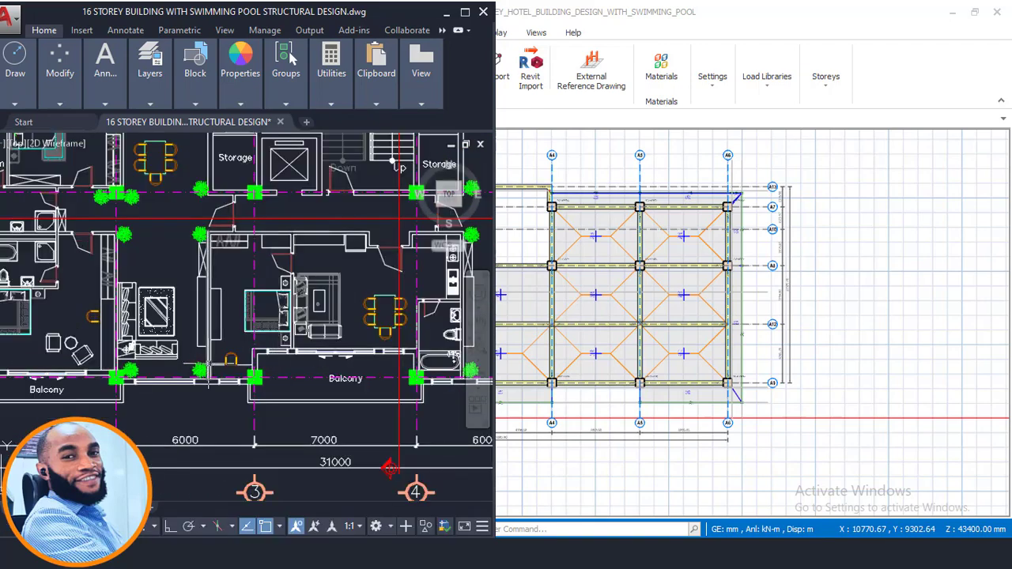
# - Examine the sun room apartment and column positions between gridlines 1 and 3, and review the whole 13th & 14th floor plan
pyautogui.moveTo(156, 300); pyautogui.dragTo(235, 360, button='middle')
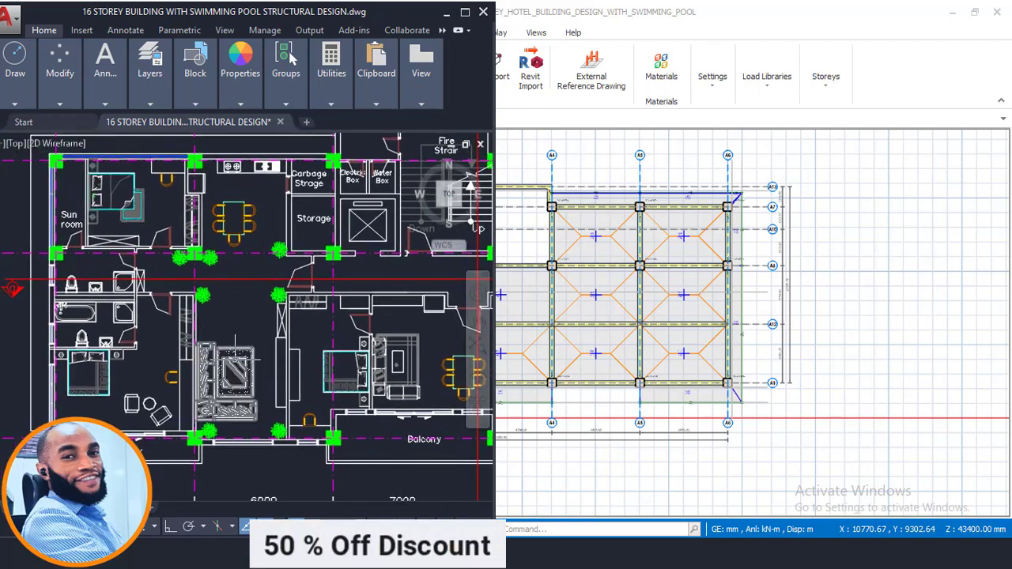
pyautogui.scroll(4, 235, 359)
pyautogui.scroll(-4, 277, 320)
pyautogui.moveTo(128, 242); pyautogui.dragTo(121, 317, button='middle')
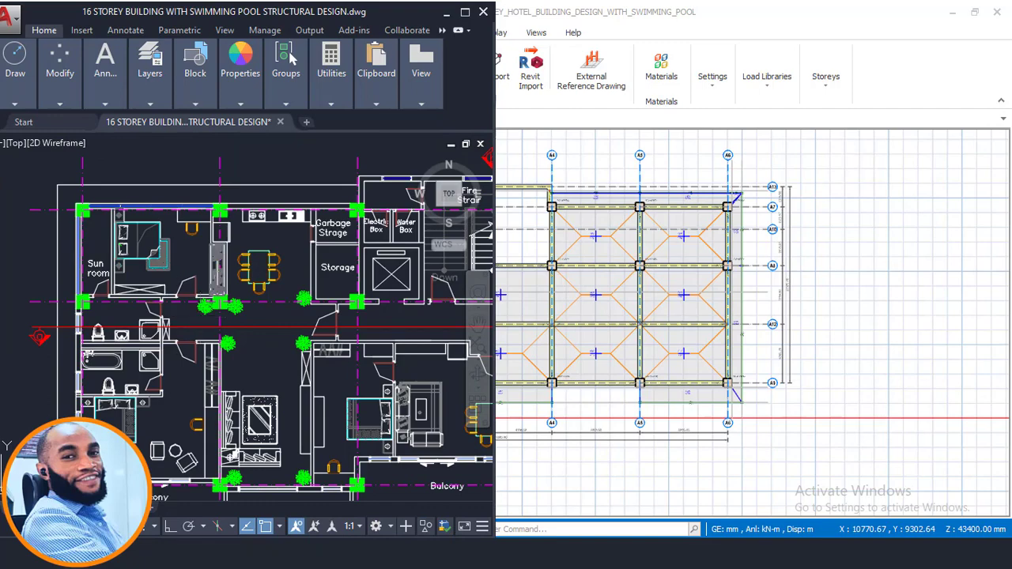
pyautogui.scroll(2, 154, 314)
pyautogui.scroll(-2, 181, 360)
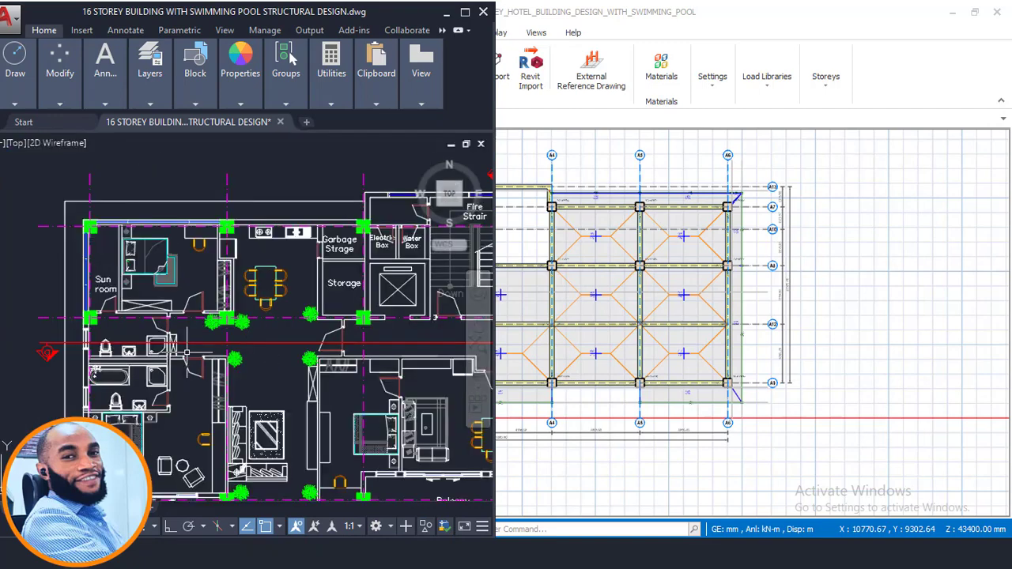
pyautogui.moveTo(226, 329); pyautogui.dragTo(190, 351, button='middle')
pyautogui.scroll(-4, 190, 289)
pyautogui.scroll(2, 238, 352)
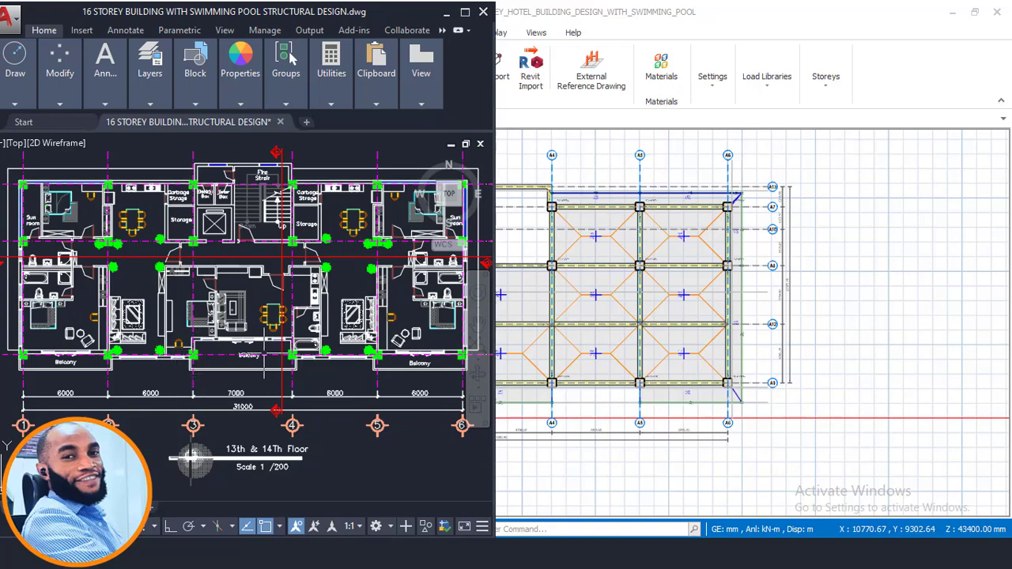
pyautogui.moveTo(347, 376); pyautogui.dragTo(298, 382, button='middle')
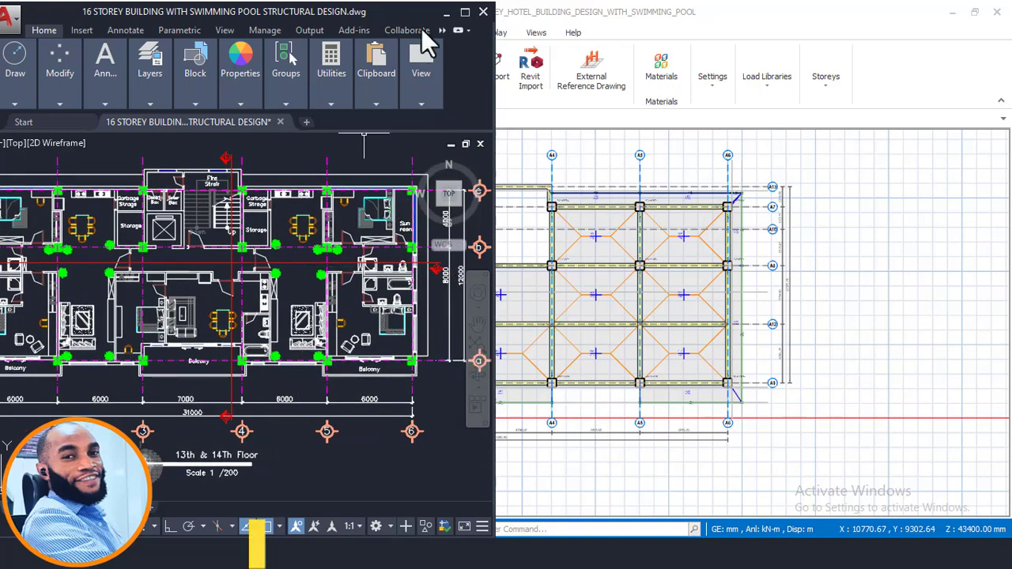
# - Return to ProtaStructure and examine the Storey 12 plan's slabs, beams and front edge against the architectural layout
pyautogui.click(336, 103)
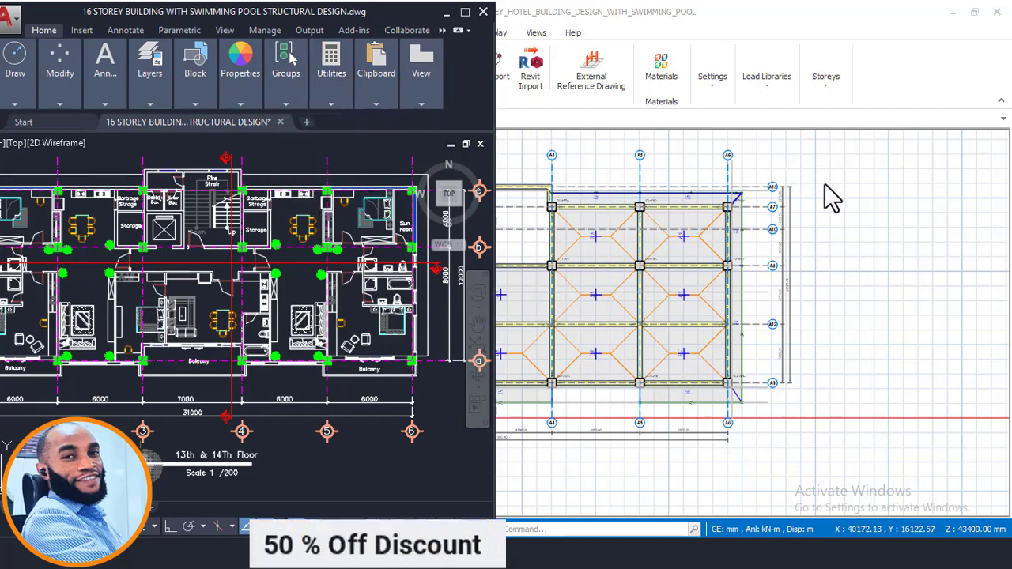
pyautogui.click(825, 190)
pyautogui.click(554, 357)
pyautogui.scroll(2, 553, 357)
pyautogui.moveTo(474, 363); pyautogui.dragTo(549, 379, button='middle')
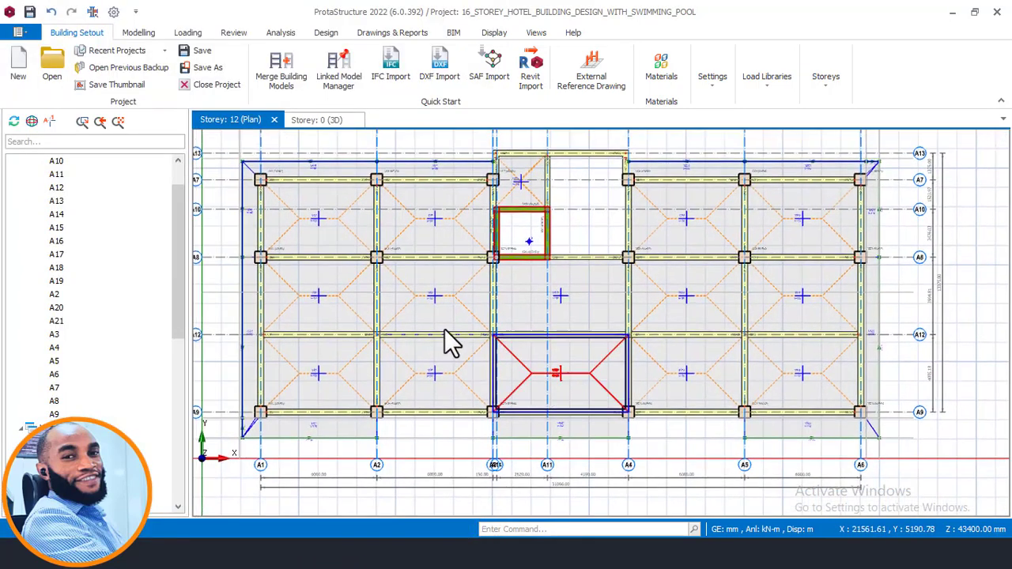
pyautogui.moveTo(519, 285); pyautogui.dragTo(539, 262, button='middle')
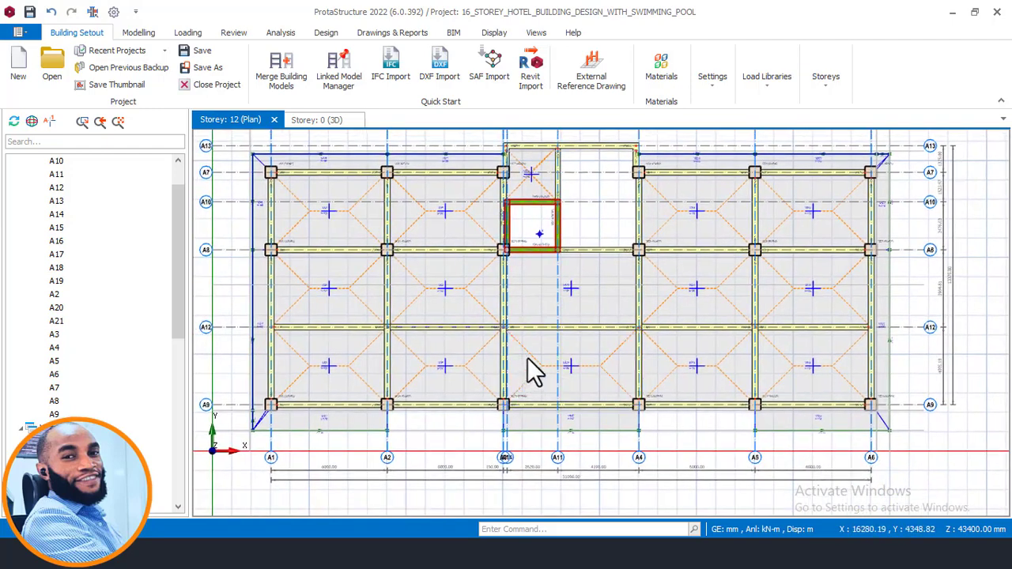
pyautogui.moveTo(527, 358); pyautogui.dragTo(543, 348, button='middle')
pyautogui.moveTo(514, 423); pyautogui.dragTo(465, 391, button='middle')
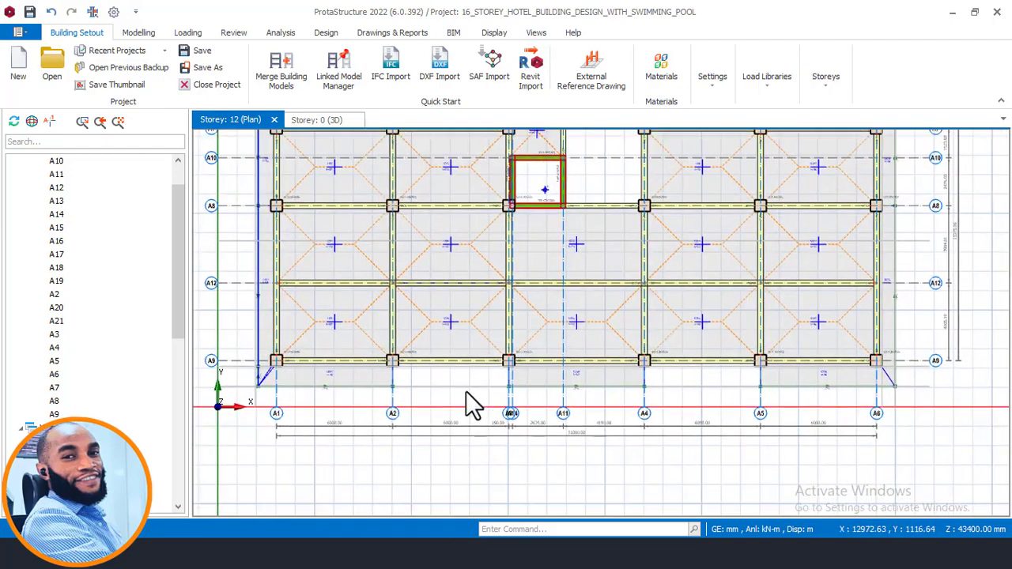
# - Compare the balcony between gridlines 5 and 6 in the AutoCAD floor plan with the front edge slabs of the Storey 12 model
pyautogui.hotkey('alt', 'Tab')
pyautogui.scroll(3, 425, 372)
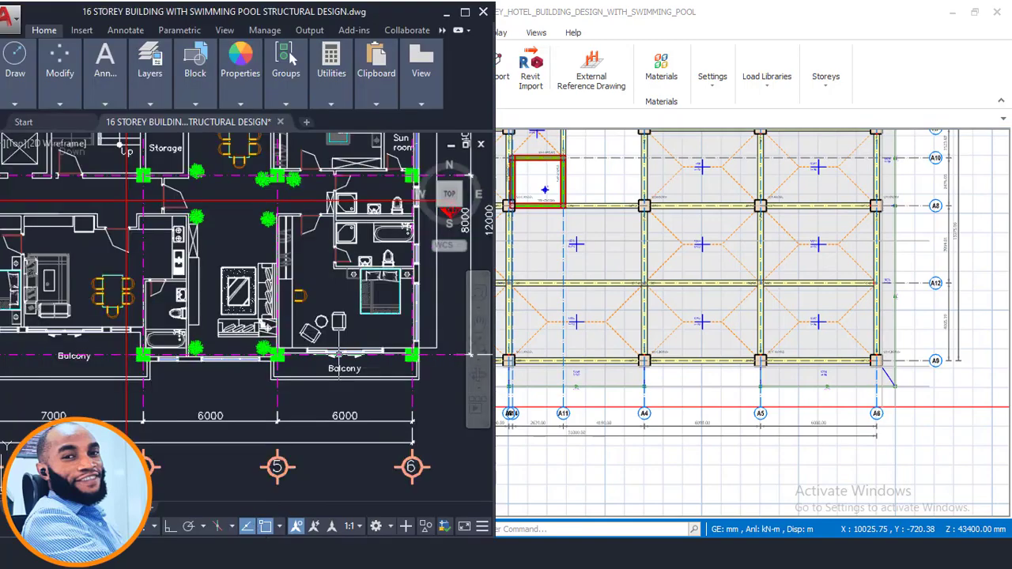
pyautogui.scroll(-3, 341, 363)
pyautogui.scroll(2, 838, 387)
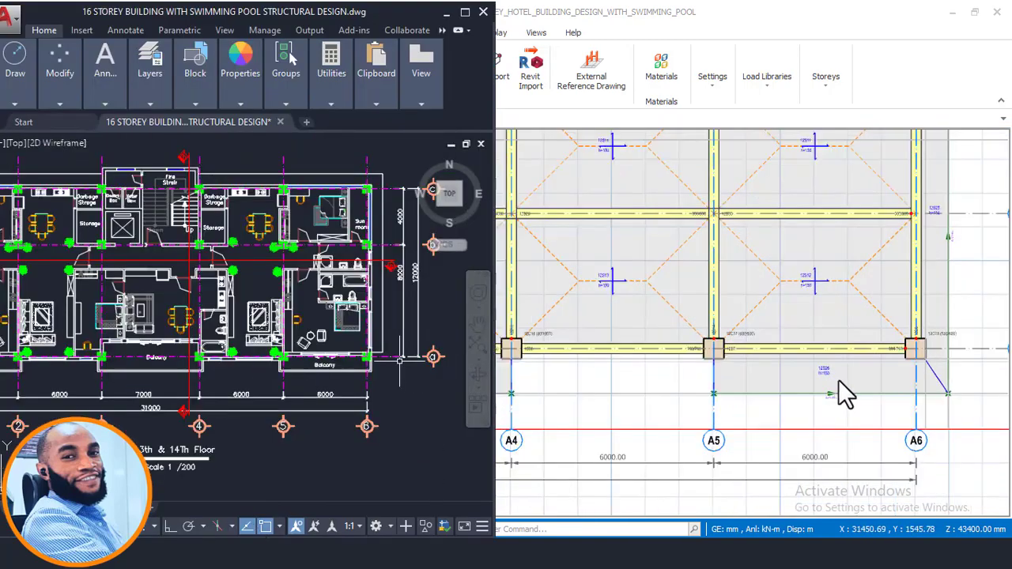
pyautogui.scroll(-4, 850, 371)
pyautogui.scroll(5, 617, 387)
pyautogui.scroll(-3, 664, 366)
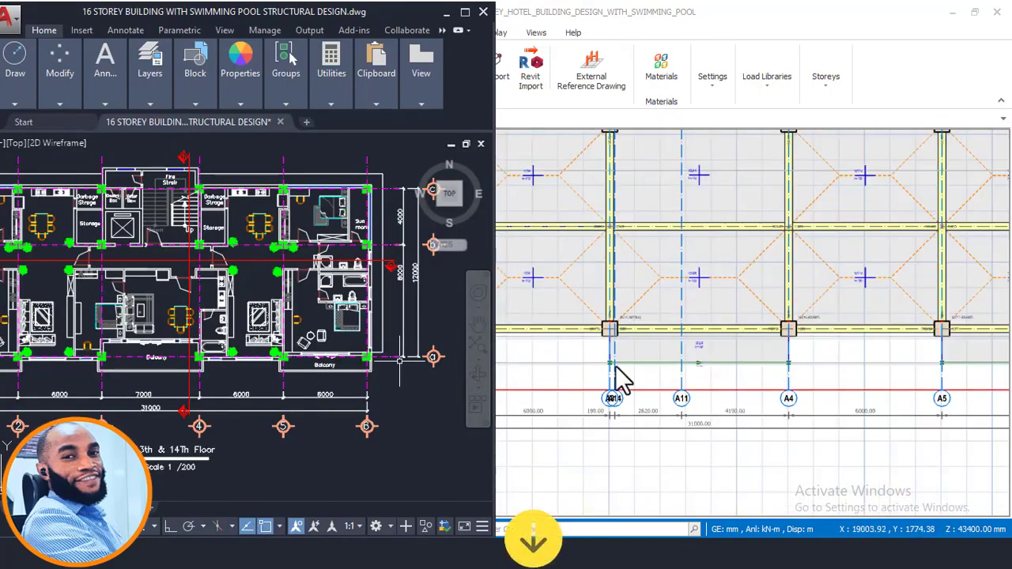
# - Compare the balcony between gridlines 1 and 2 in the AutoCAD floor plan with the same bay of the Storey 12 model
pyautogui.scroll(2, 110, 372)
pyautogui.scroll(-6, 300, 363)
pyautogui.scroll(7, 205, 369)
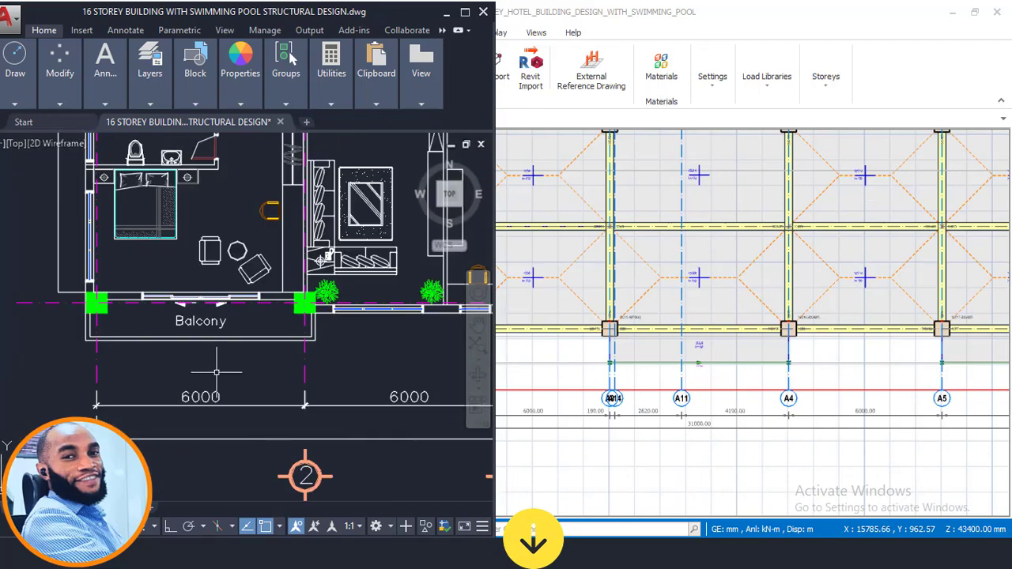
pyautogui.scroll(-4, 316, 336)
pyautogui.scroll(-2, 780, 338)
pyautogui.scroll(-3, 555, 366)
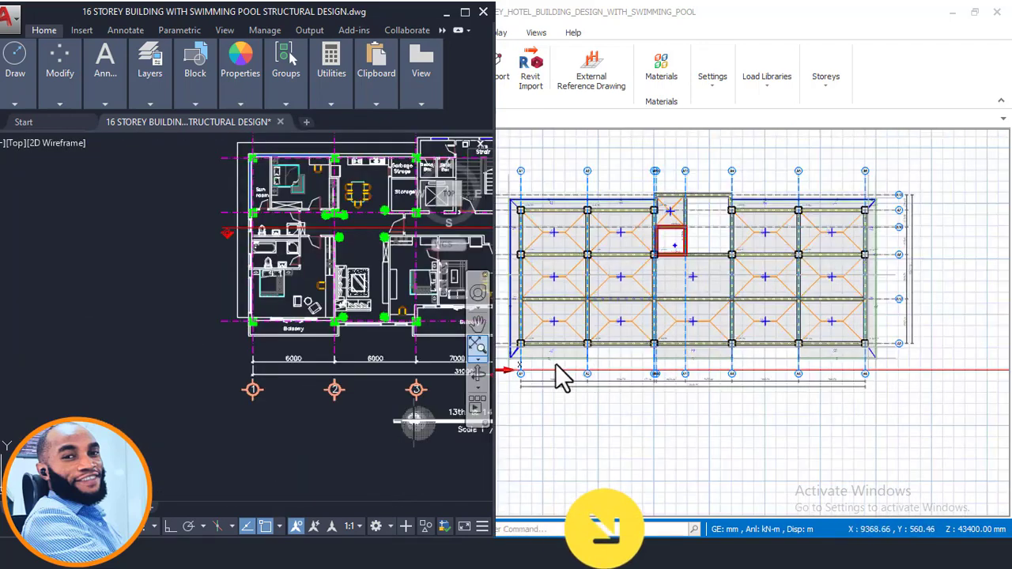
pyautogui.scroll(1, 516, 229)
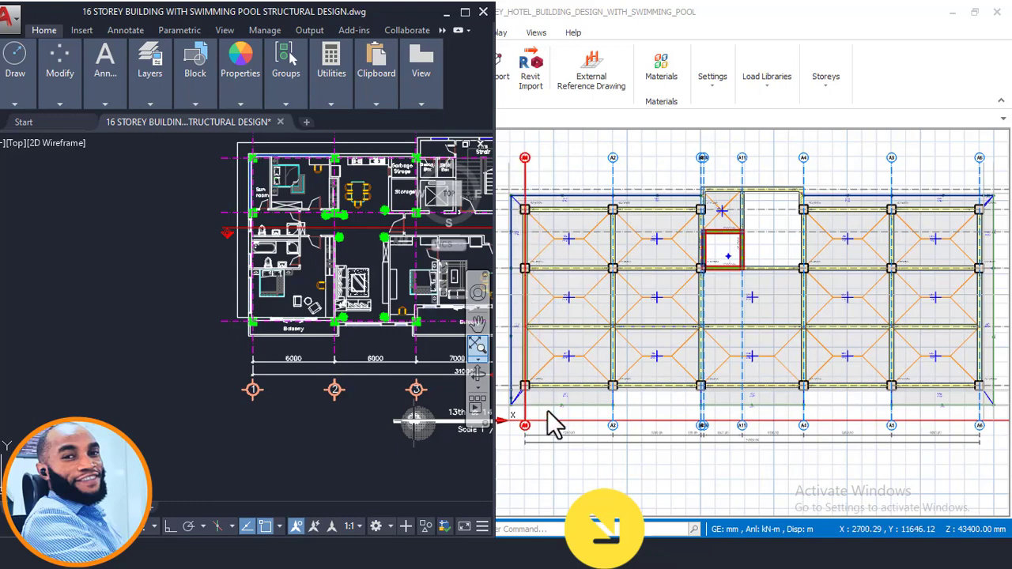
# - Compare the whole 13th & 14th floor plan in AutoCAD with the Storey 12 model, including the stair and lift core
pyautogui.moveTo(415, 423); pyautogui.dragTo(317, 498, button='middle')
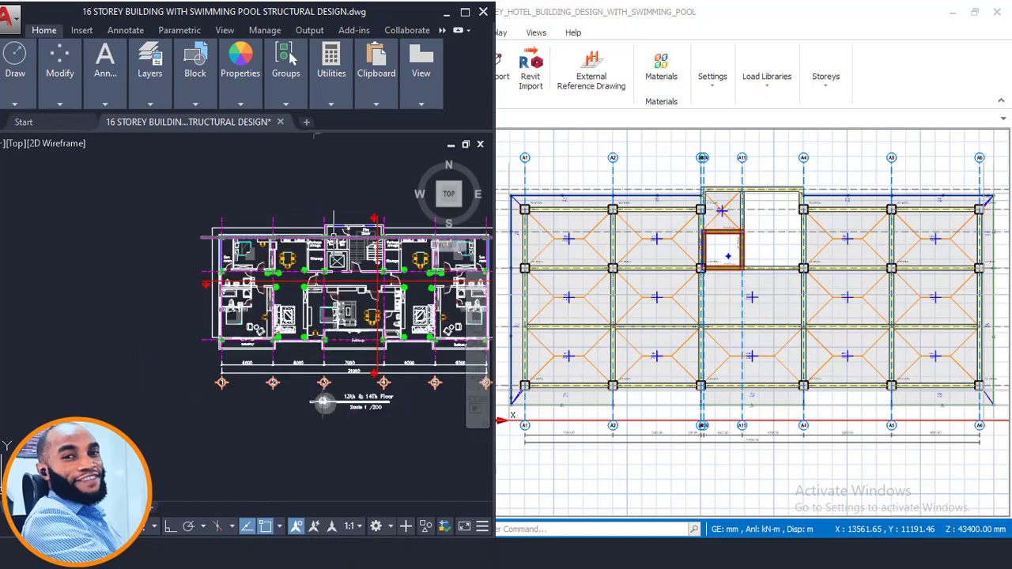
pyautogui.scroll(-3, 147, 271)
pyautogui.moveTo(263, 259); pyautogui.dragTo(260, 260, button='middle')
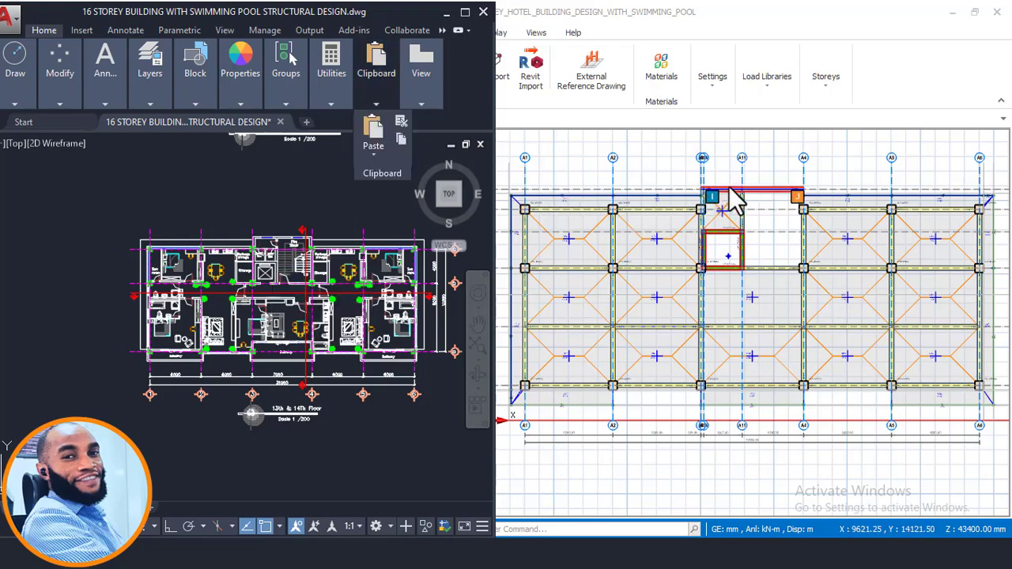
pyautogui.click(751, 166)
pyautogui.scroll(3, 624, 233)
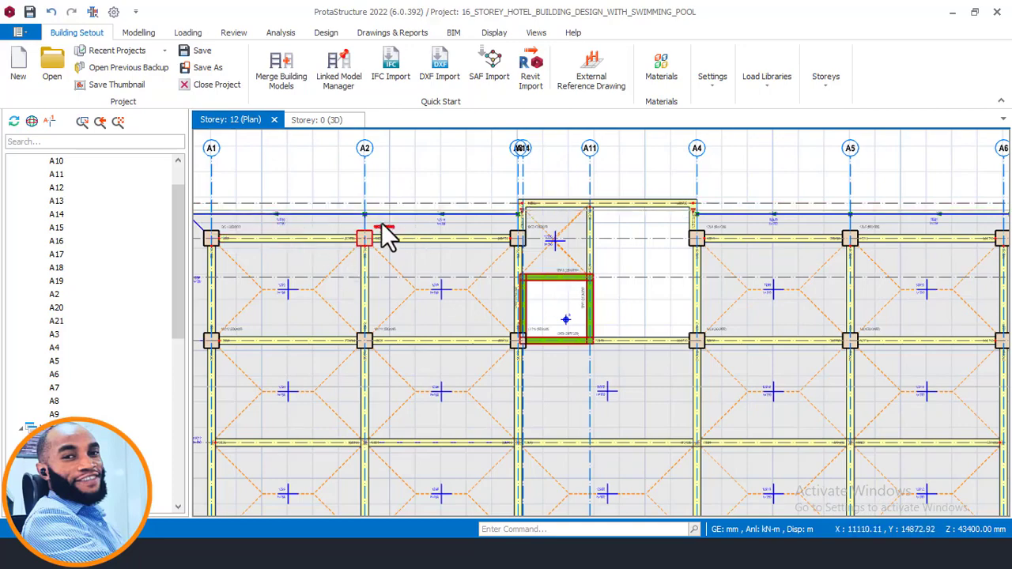
pyautogui.click(244, 548)
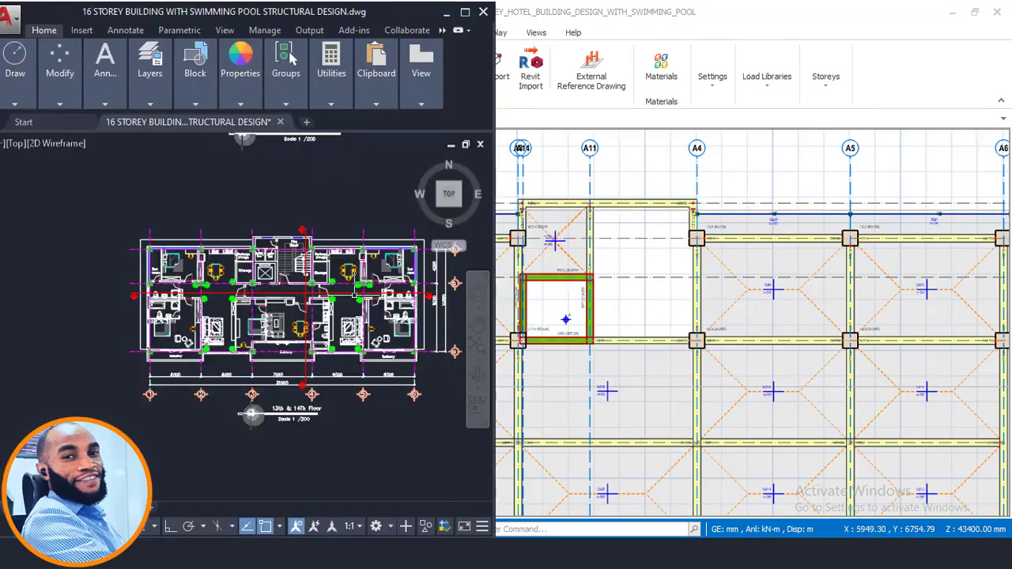
pyautogui.scroll(-6, 354, 257)
pyautogui.scroll(10, 355, 257)
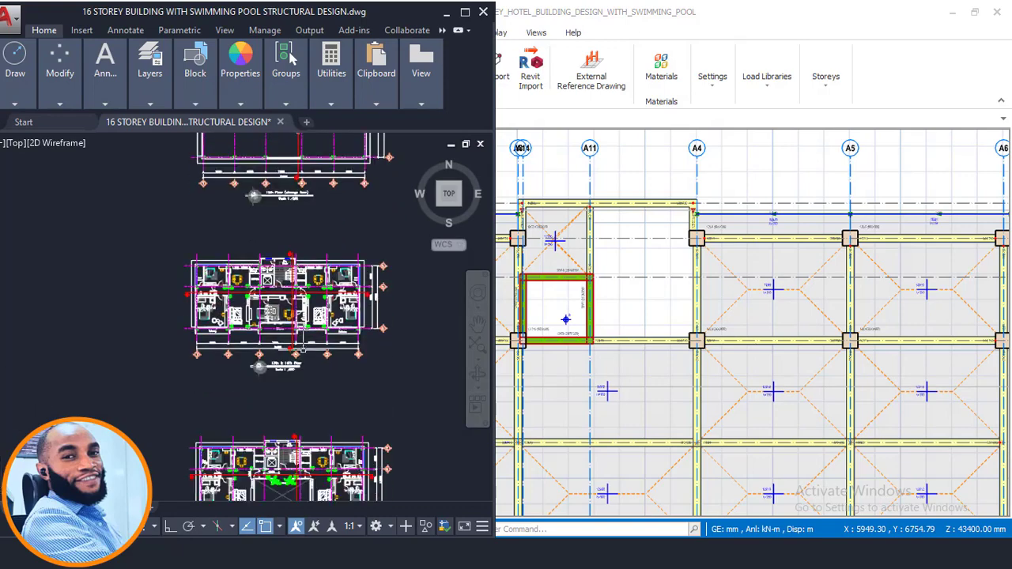
# - Set up a storey insertion in ProtaStructure for storey number 14, with members generated from the selected storey
pyautogui.click(632, 173)
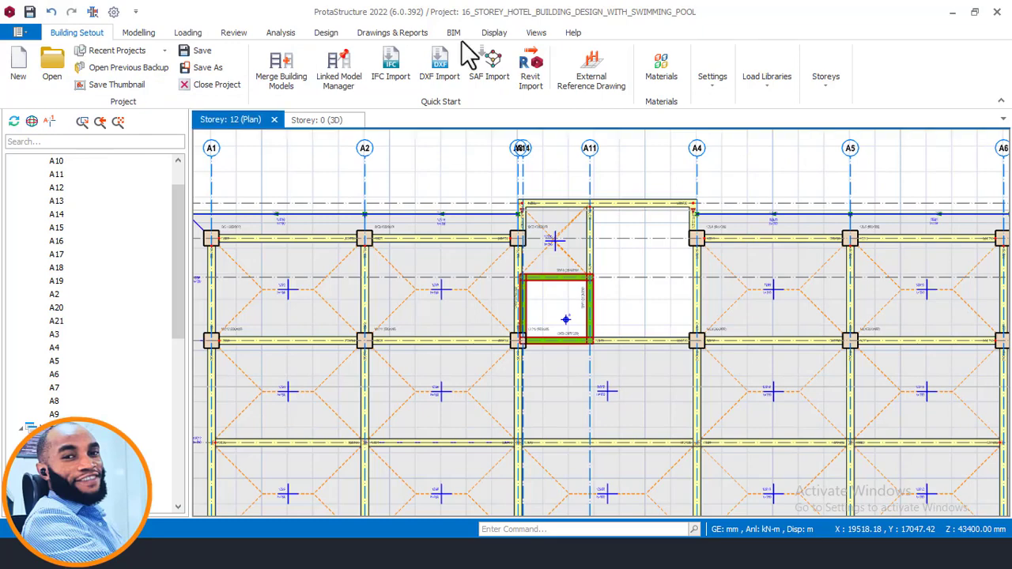
pyautogui.click(838, 80)
pyautogui.click(838, 144)
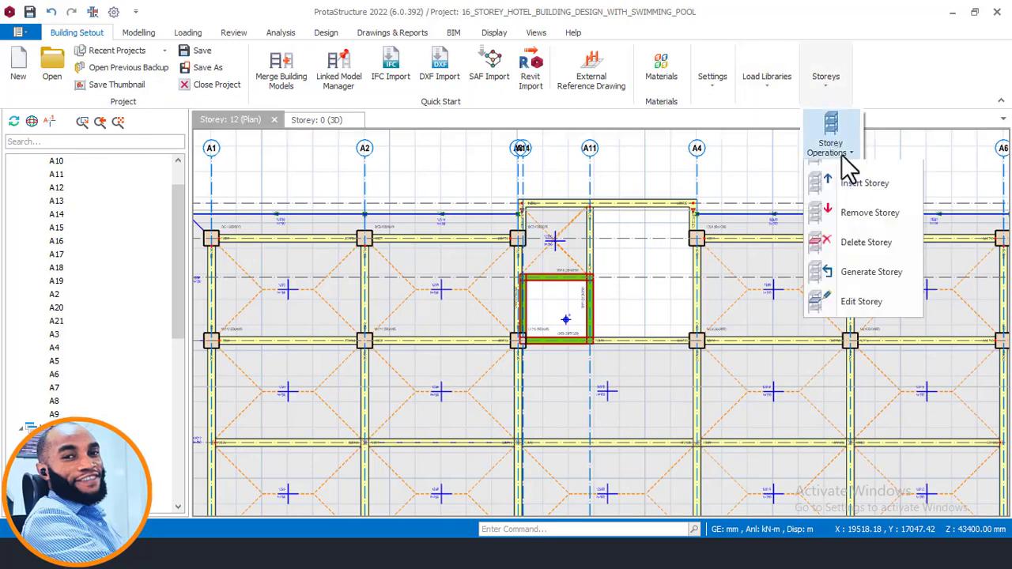
pyautogui.click(812, 204)
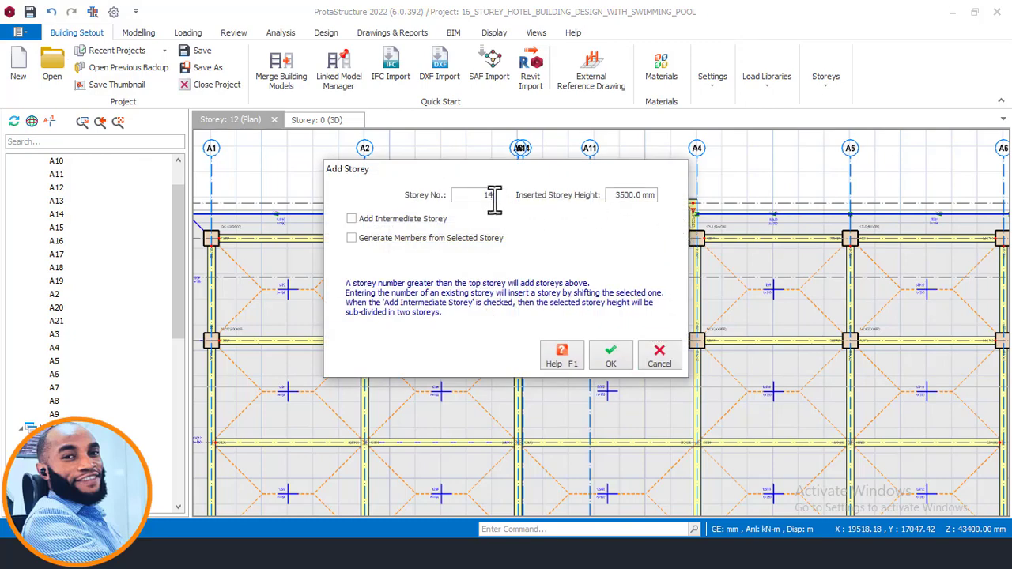
pyautogui.click(359, 238)
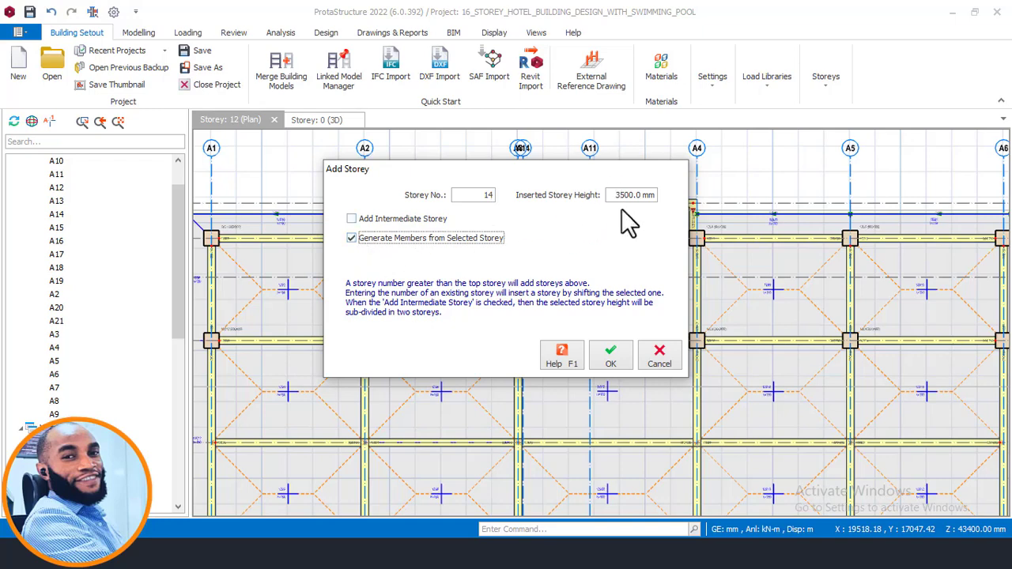
# - Switch to the AutoCAD drawing and locate the floor level marks on the building section
pyautogui.click(251, 553)
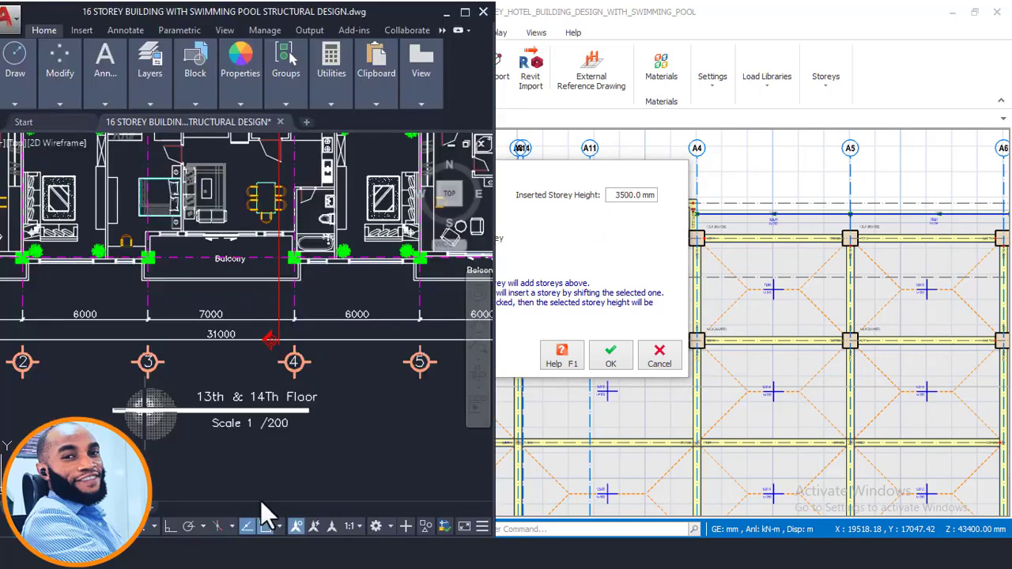
pyautogui.scroll(-14, 292, 350)
pyautogui.moveTo(292, 374); pyautogui.dragTo(319, 242, button='middle')
pyautogui.scroll(-5, 291, 369)
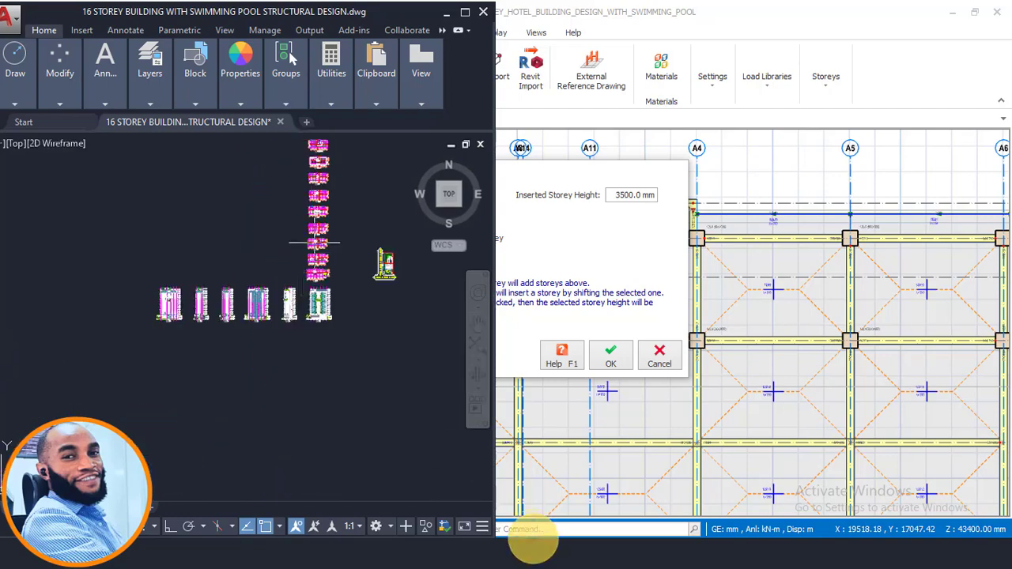
pyautogui.scroll(8, 248, 323)
pyautogui.scroll(6, 376, 267)
pyautogui.scroll(4, 377, 279)
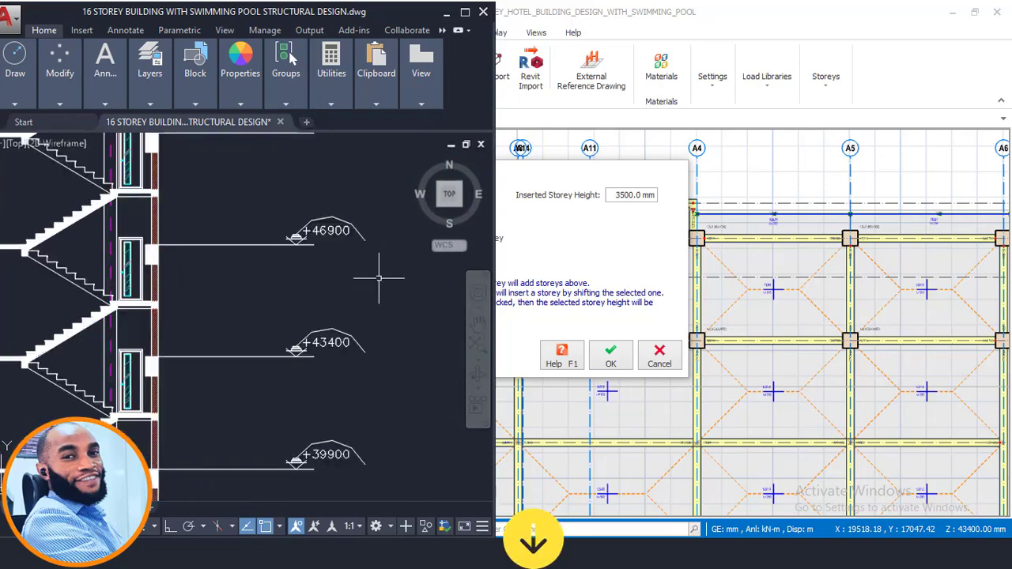
# - Examine the section's level marks between +43400 and +53900 to check the heights of the upper storeys
pyautogui.moveTo(377, 280); pyautogui.dragTo(366, 292, button='middle')
pyautogui.moveTo(317, 270); pyautogui.dragTo(308, 374, button='middle')
pyautogui.scroll(-2, 309, 269)
pyautogui.scroll(4, 307, 316)
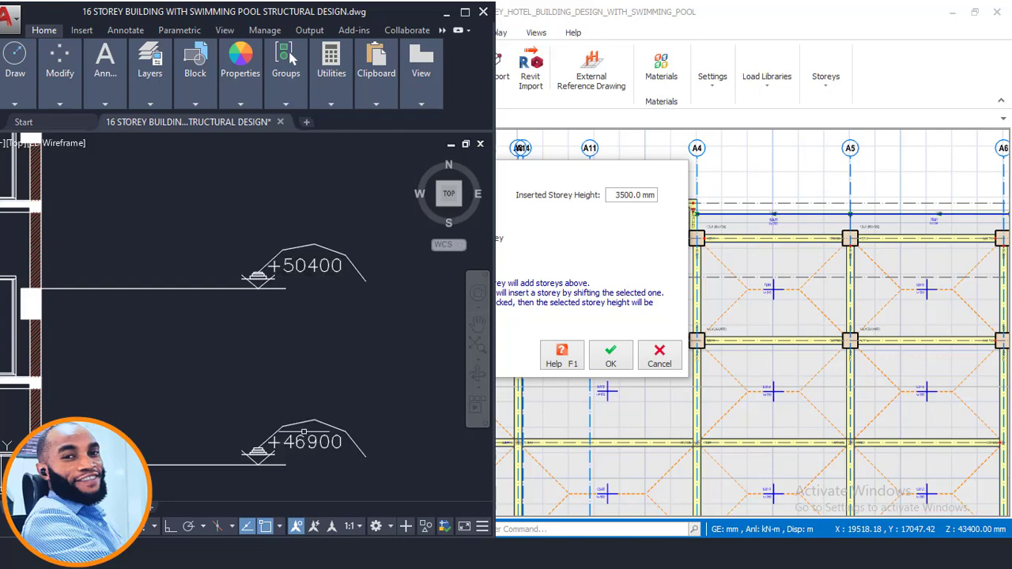
pyautogui.scroll(-4, 340, 326)
pyautogui.scroll(2, 324, 331)
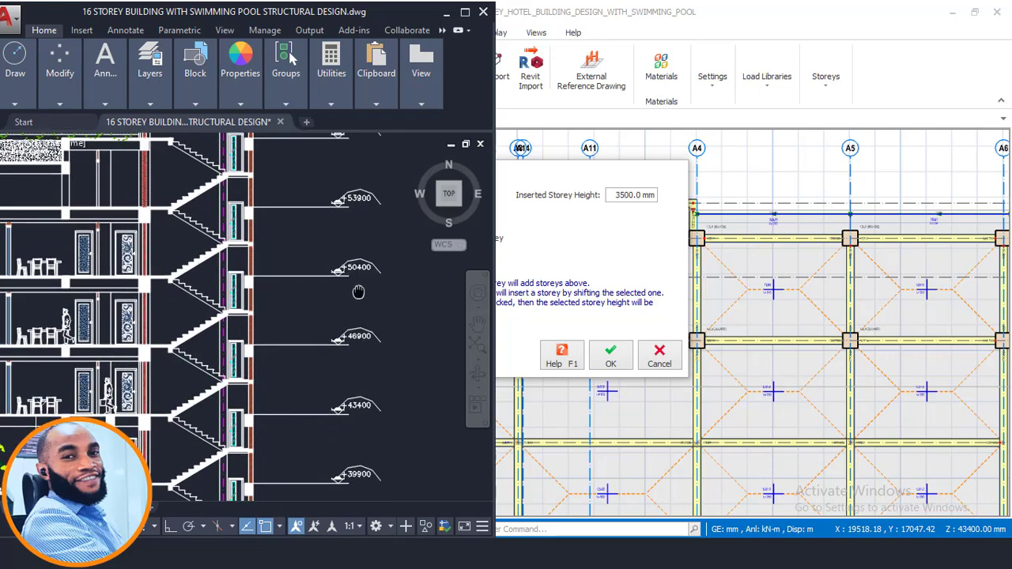
pyautogui.scroll(2, 371, 361)
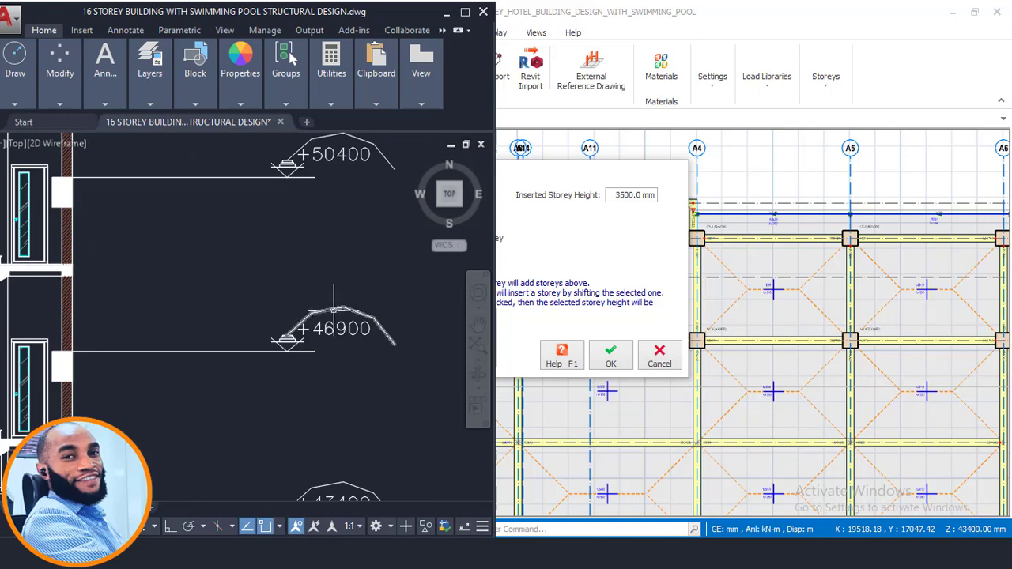
pyautogui.scroll(-2, 318, 361)
pyautogui.scroll(2, 325, 360)
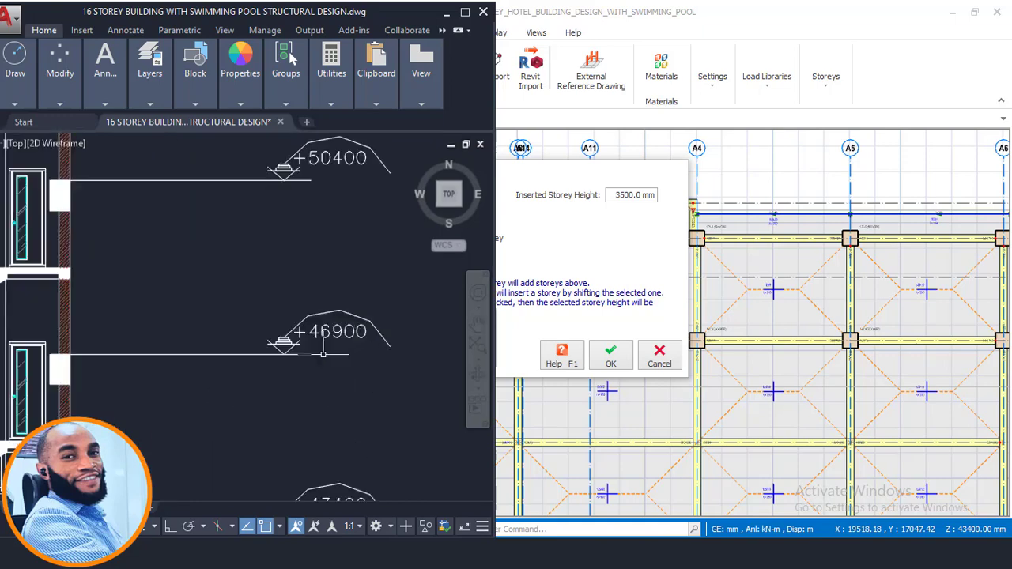
pyautogui.moveTo(329, 415); pyautogui.dragTo(398, 325, button='middle')
pyautogui.scroll(-2, 298, 343)
pyautogui.scroll(-2, 398, 323)
pyautogui.moveTo(257, 309); pyautogui.dragTo(226, 326, button='middle')
pyautogui.moveTo(381, 263); pyautogui.dragTo(376, 266, button='middle')
pyautogui.scroll(2, 355, 269)
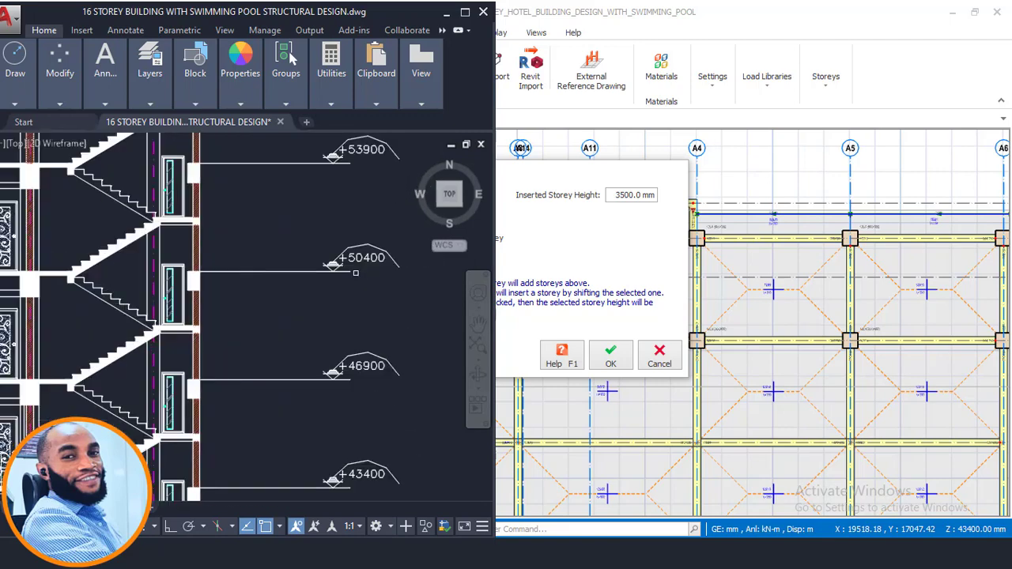
pyautogui.scroll(2, 369, 261)
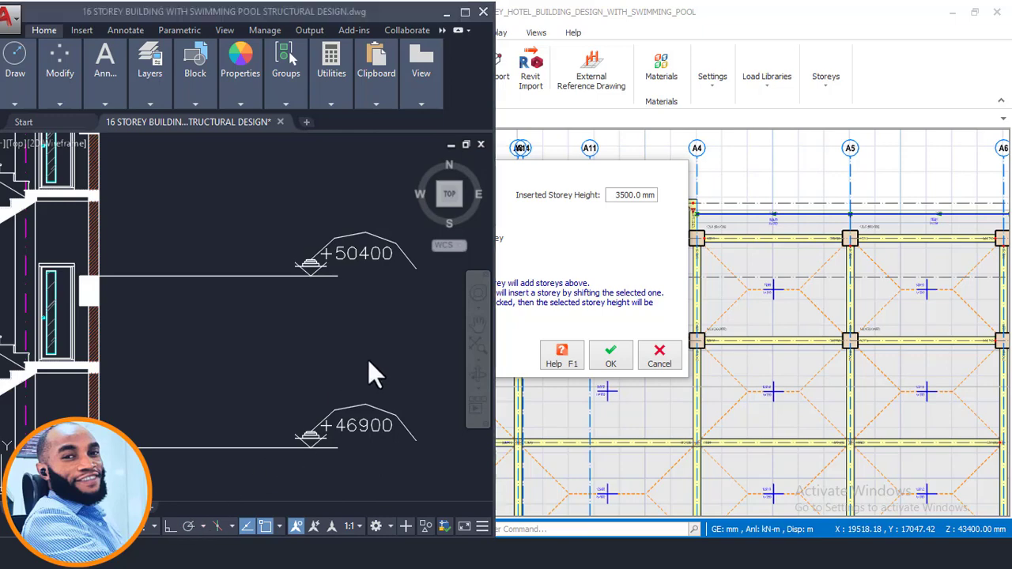
# - Calculate the storey height between the +50400 and +46900 levels by subtracting 46900 from 50400 in Calculator
pyautogui.moveTo(477, 112); pyautogui.dragTo(639, 99)
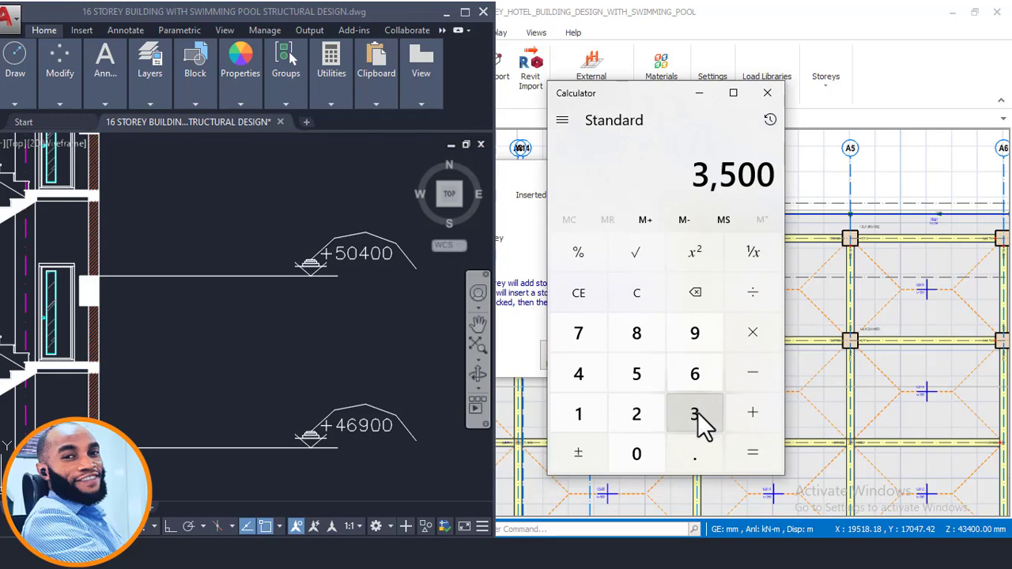
pyautogui.click(633, 380)
pyautogui.click(635, 449)
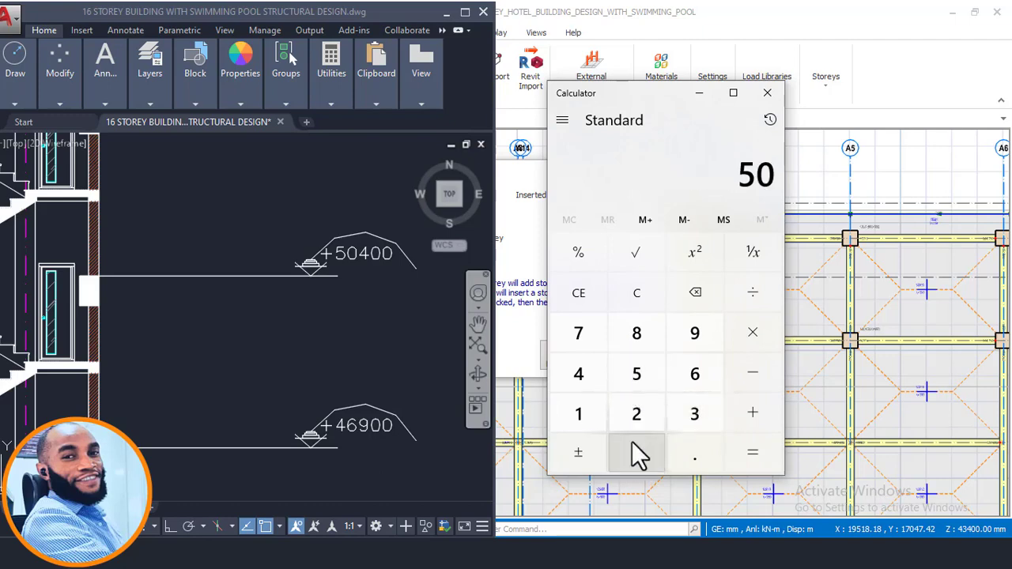
pyautogui.scroll(-4, 293, 300)
pyautogui.scroll(2, 332, 340)
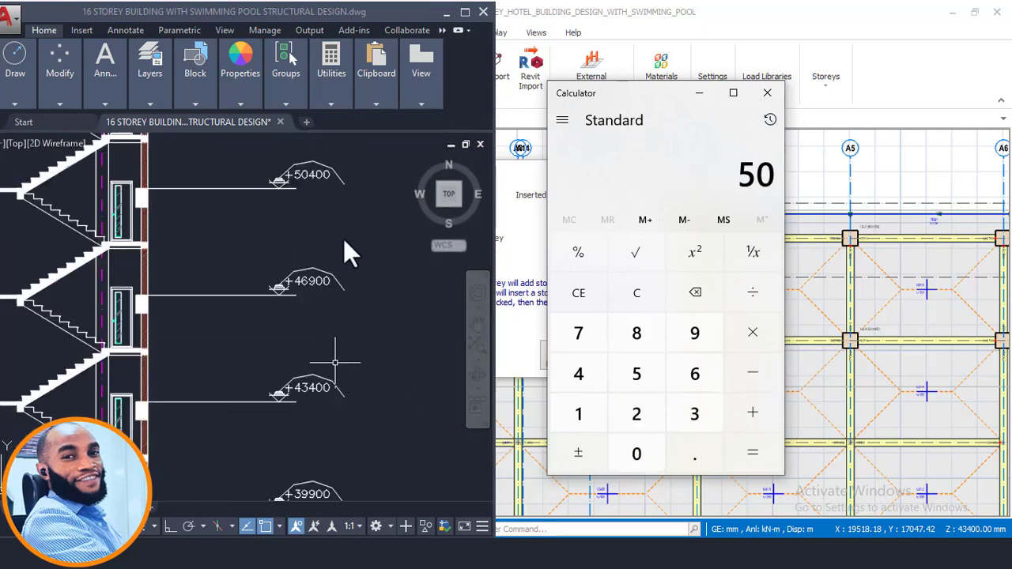
pyautogui.click(591, 379)
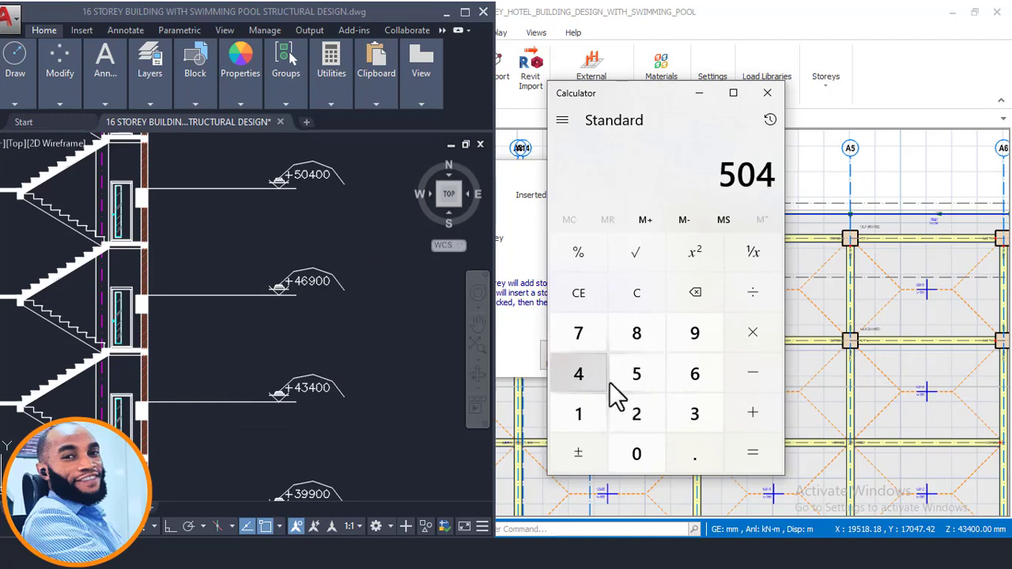
pyautogui.click(647, 453)
pyautogui.click(646, 453)
pyautogui.click(755, 373)
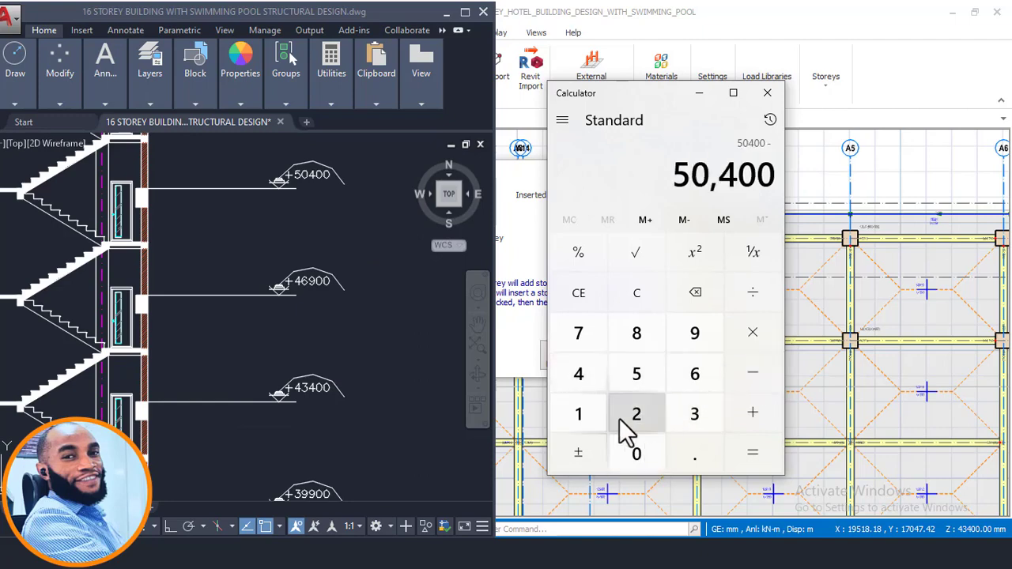
pyautogui.click(581, 378)
pyautogui.click(695, 336)
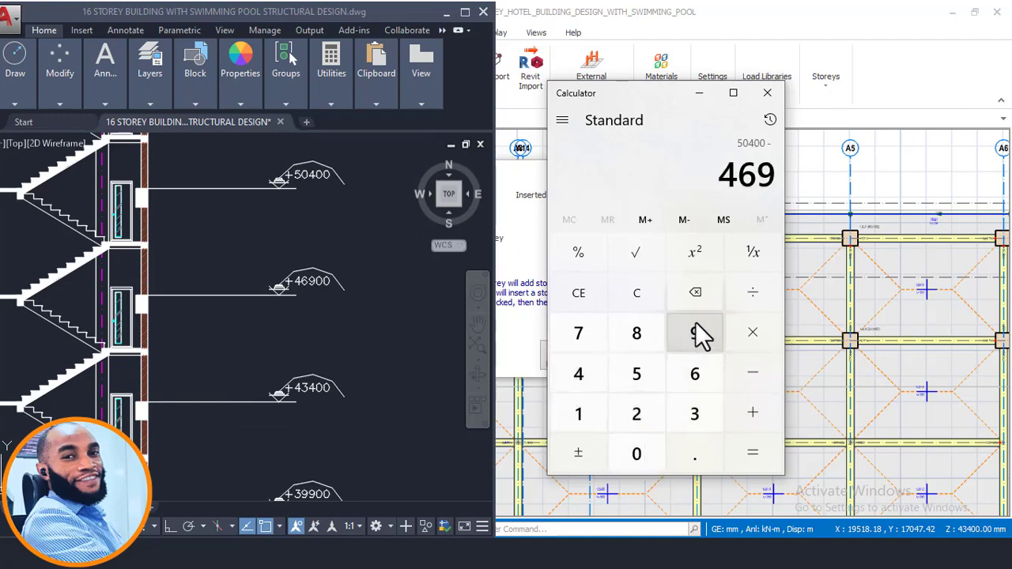
pyautogui.click(644, 457)
pyautogui.click(644, 457)
pyautogui.click(750, 453)
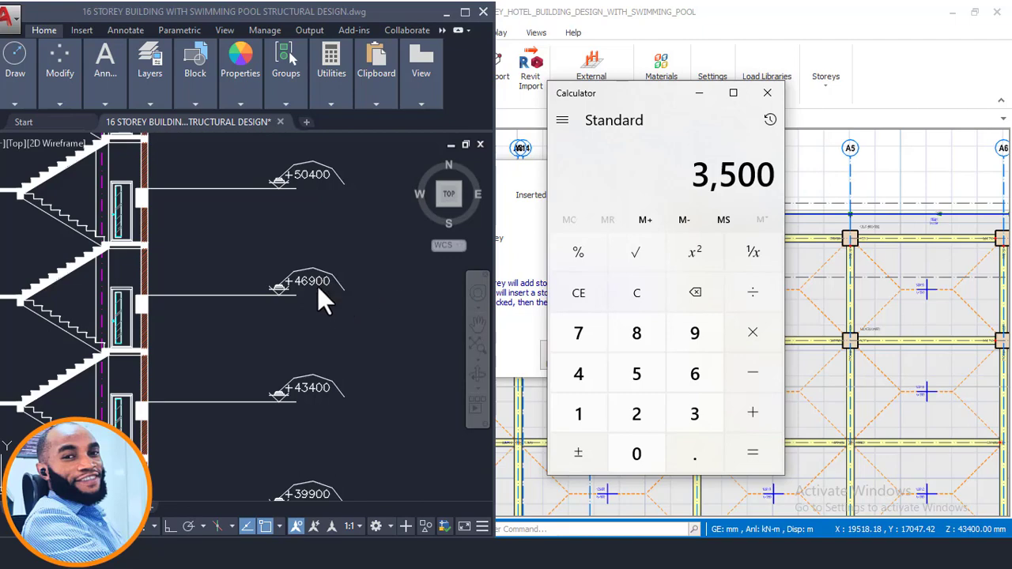
# - Calculate the storey height between the +53900 and +50400 levels by subtracting 50400 from 53900, and minimize Calculator
pyautogui.scroll(-2, 316, 329)
pyautogui.scroll(6, 300, 148)
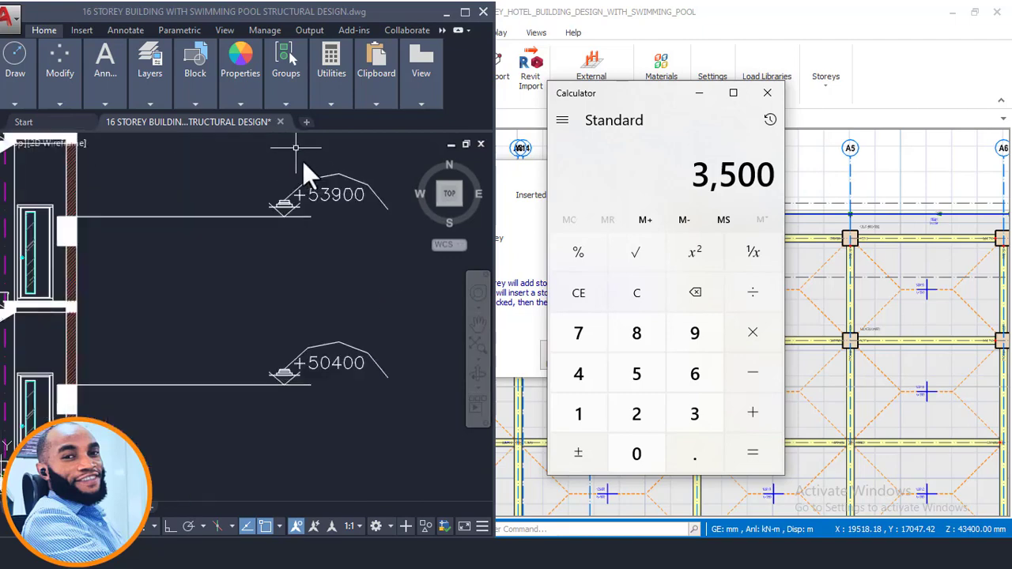
pyautogui.click(637, 378)
pyautogui.click(694, 333)
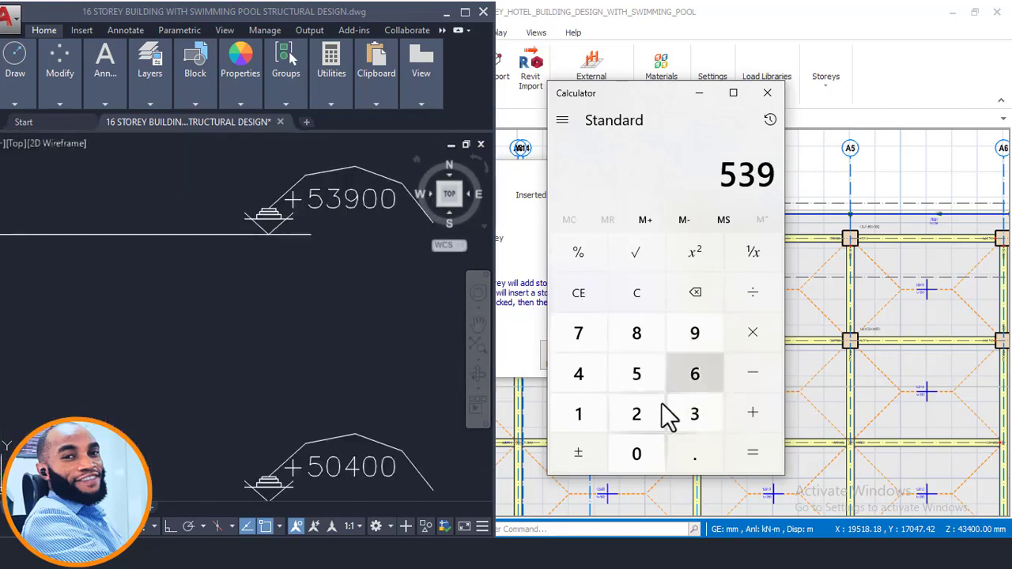
pyautogui.doubleClick(636, 454)
pyautogui.click(748, 385)
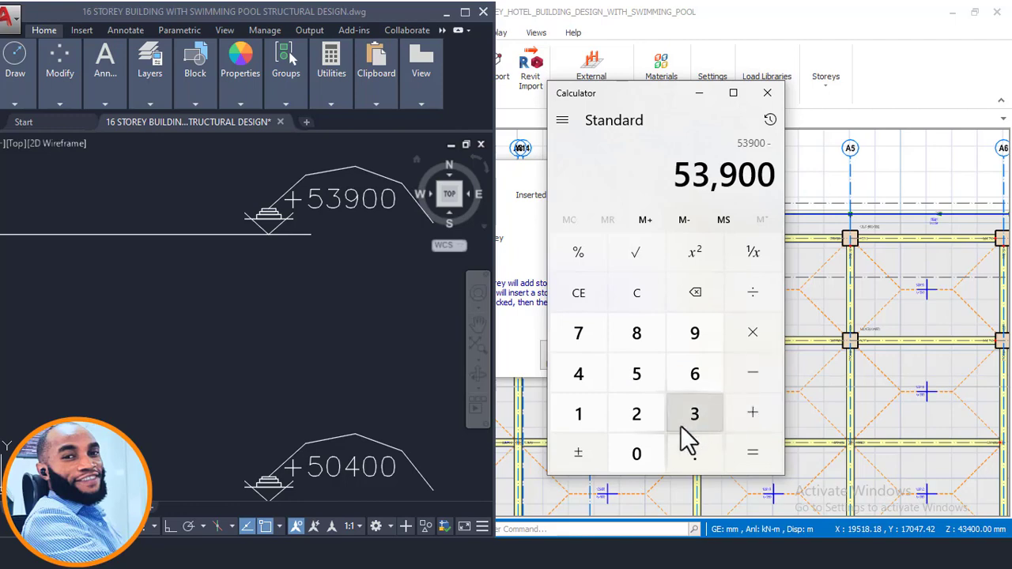
pyautogui.click(641, 384)
pyautogui.click(644, 452)
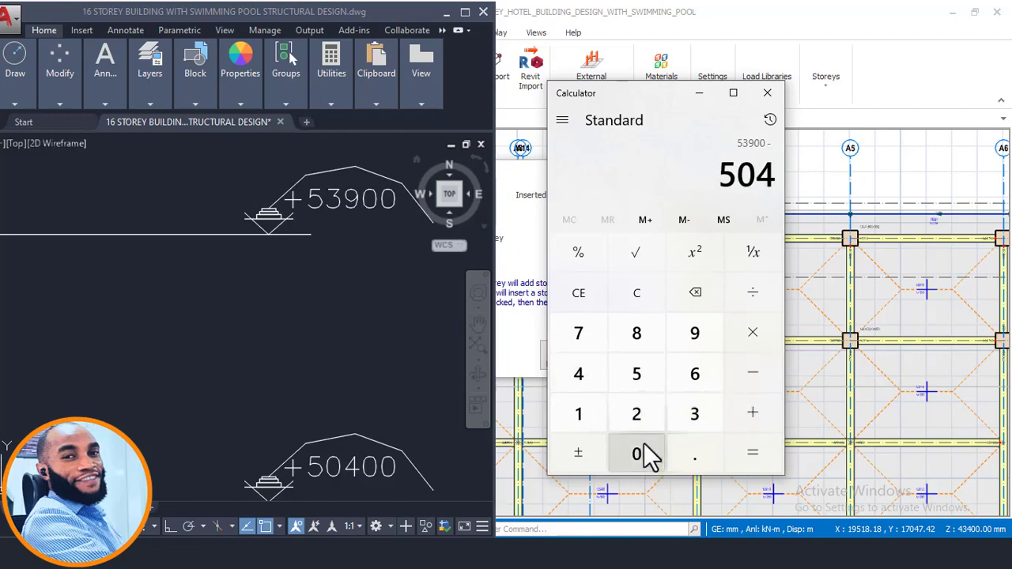
pyautogui.click(644, 455)
pyautogui.click(644, 455)
pyautogui.click(748, 449)
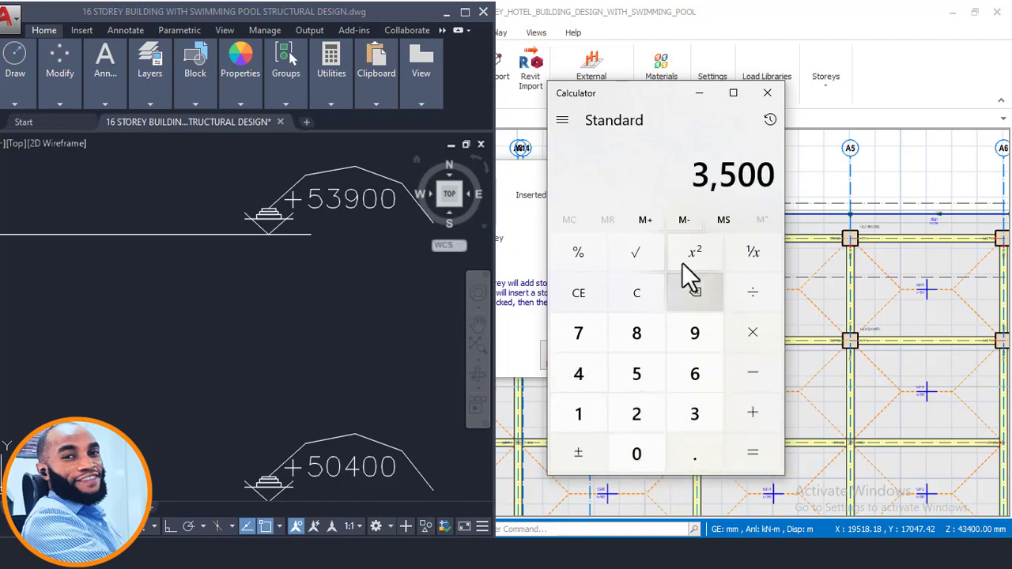
pyautogui.click(698, 93)
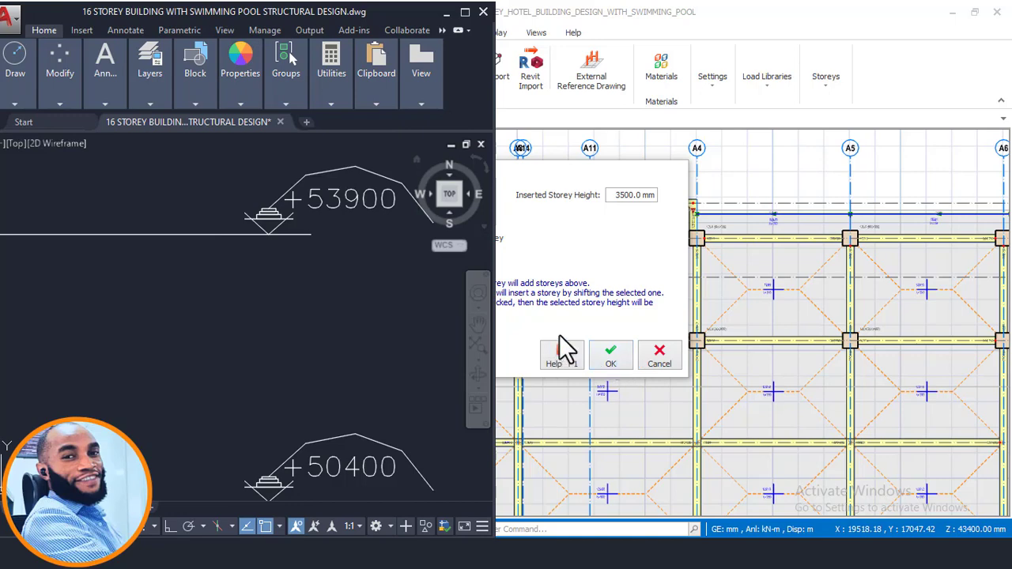
# - Return to ProtaStructure, confirm the insertion up to storey 14 at 3500 mm height with generated members, and review the whole Storey 14 plan
pyautogui.click(606, 269)
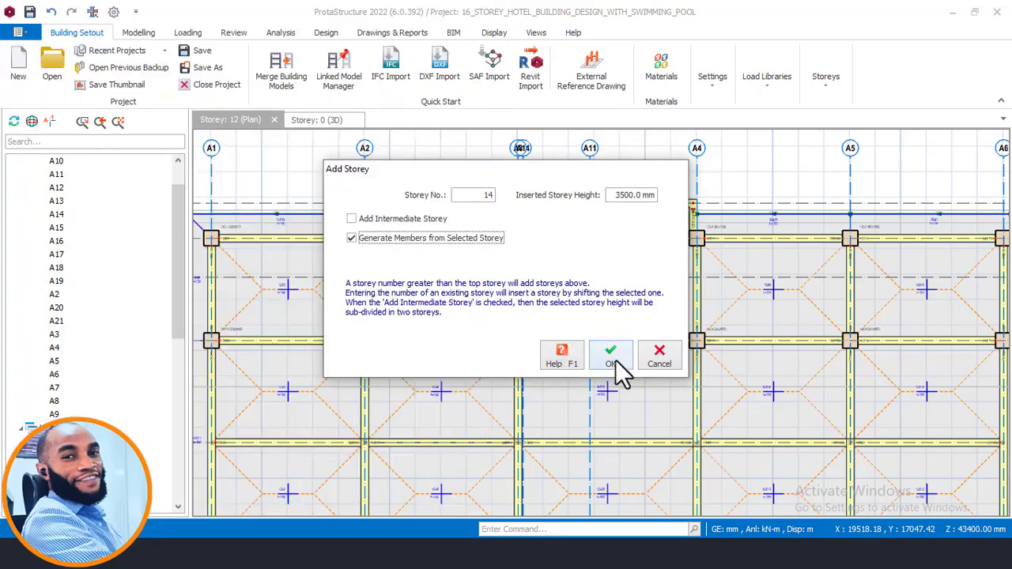
pyautogui.click(612, 362)
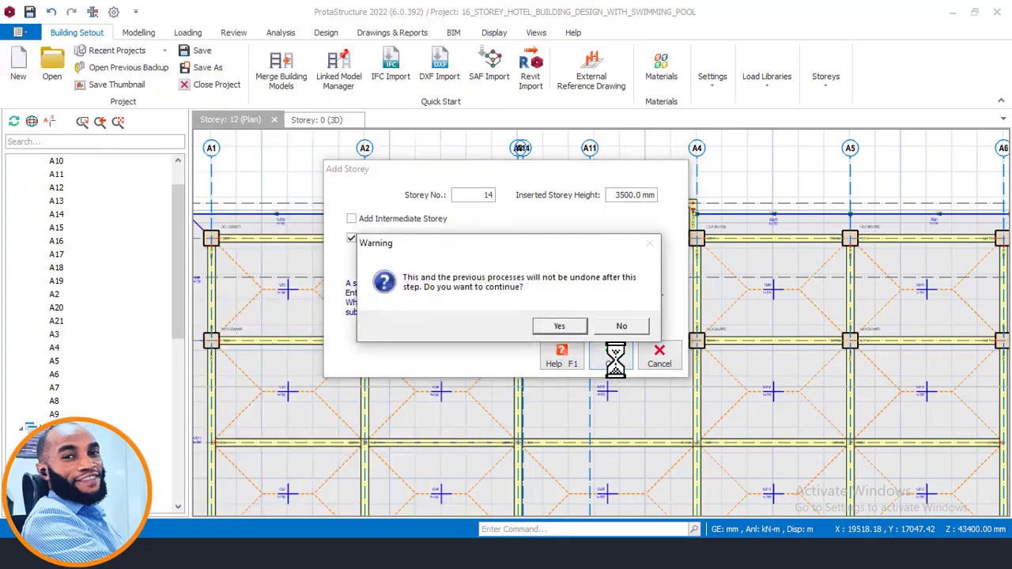
pyautogui.click(561, 326)
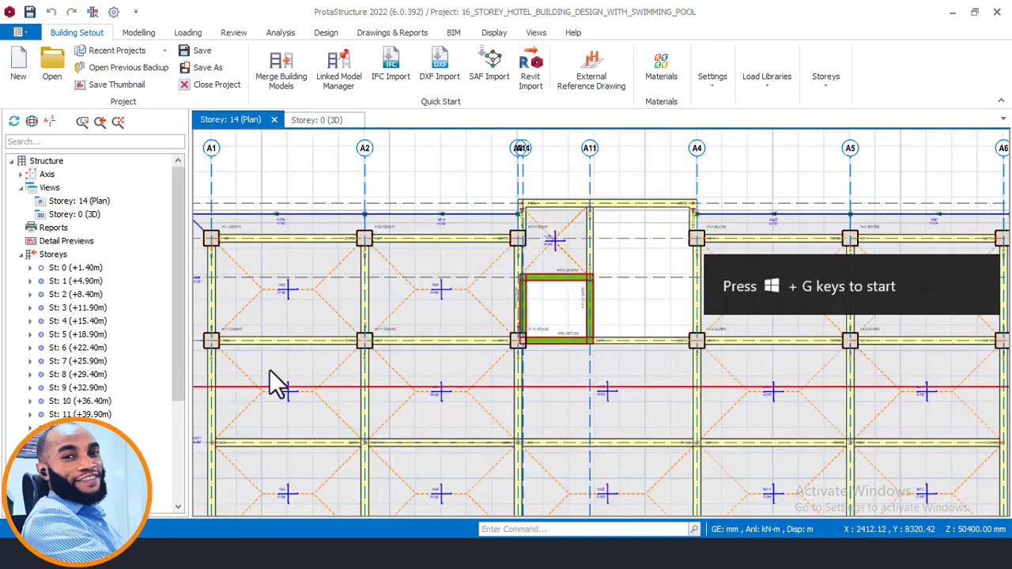
pyautogui.scroll(-3, 483, 328)
pyautogui.scroll(2, 474, 276)
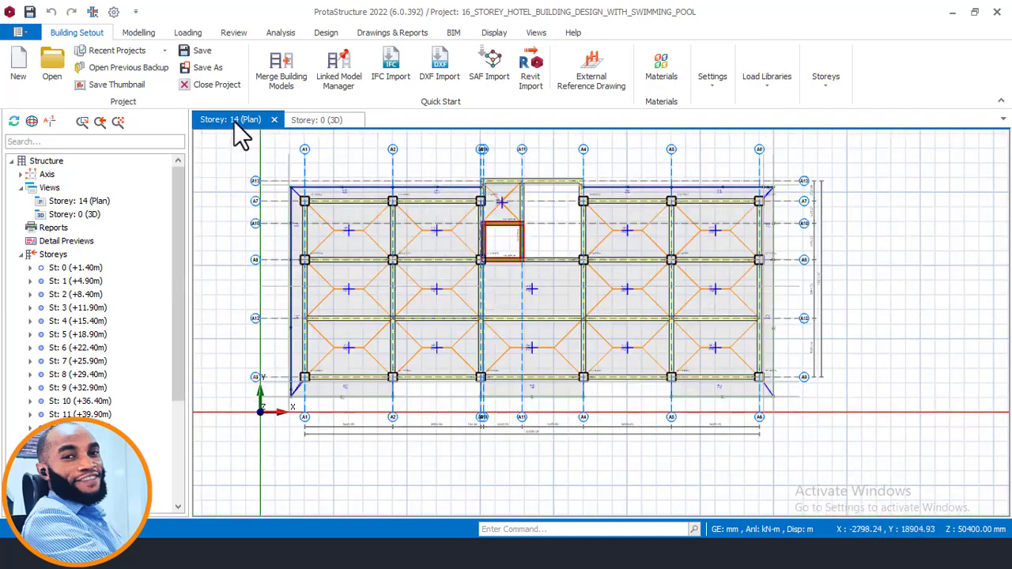
# - Show the building in the 3D view and examine the upper storeys, including the added Storeys 13 and 14
pyautogui.click(314, 125)
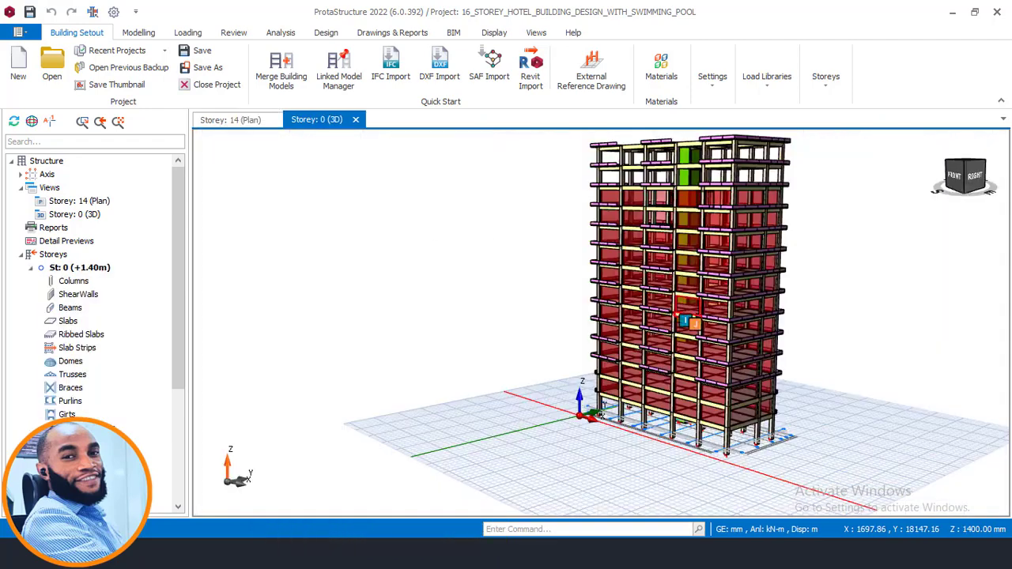
pyautogui.scroll(3, 661, 206)
pyautogui.scroll(4, 670, 308)
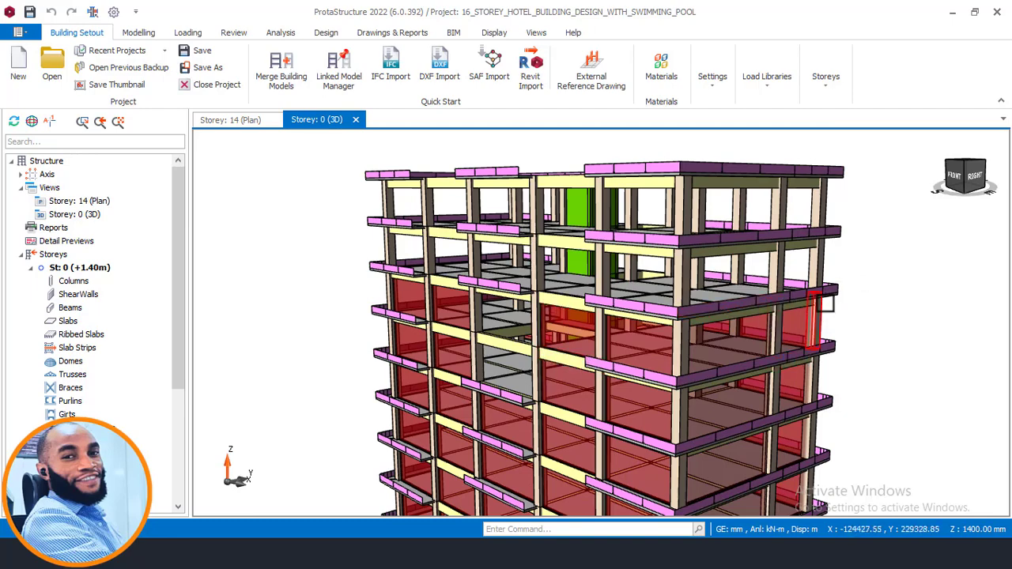
pyautogui.scroll(-2, 538, 273)
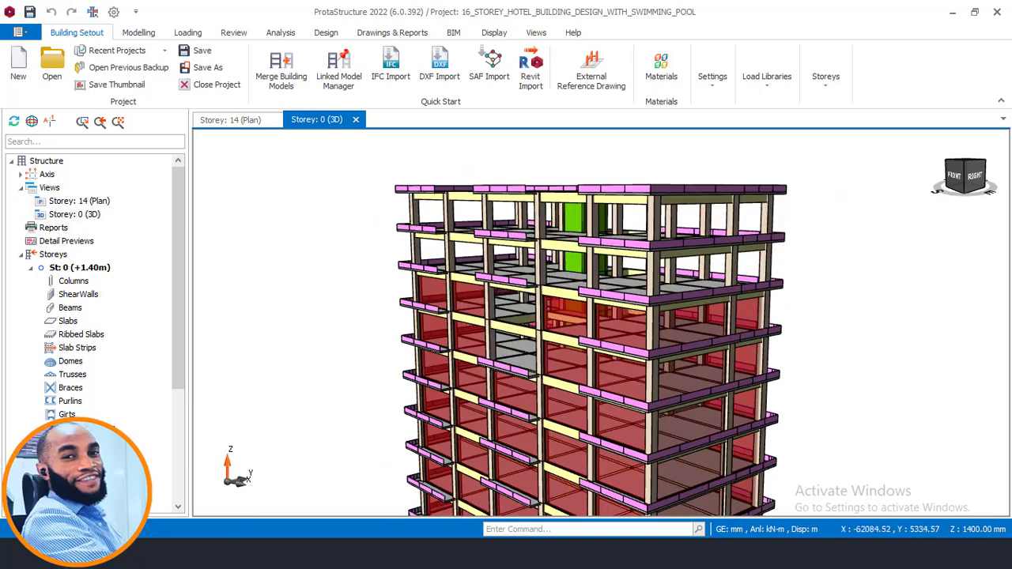
# - Switch to AutoCAD to check the upper storeys in the section, and return to ProtaStructure to compare them with the 3D model
pyautogui.hotkey('alt', 'Tab')
pyautogui.scroll(-7, 366, 309)
pyautogui.moveTo(170, 265); pyautogui.dragTo(220, 273, button='middle')
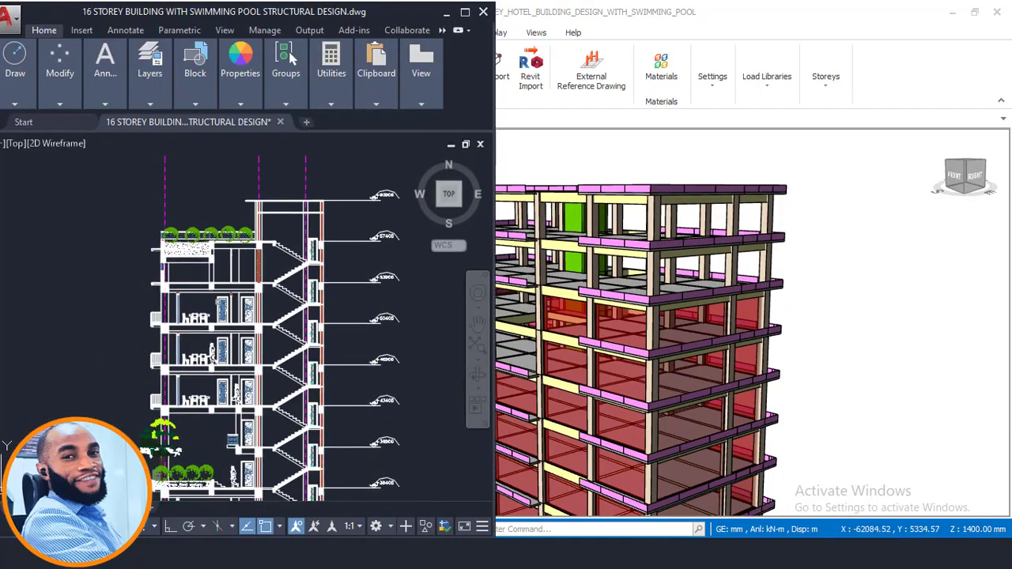
pyautogui.scroll(6, 225, 276)
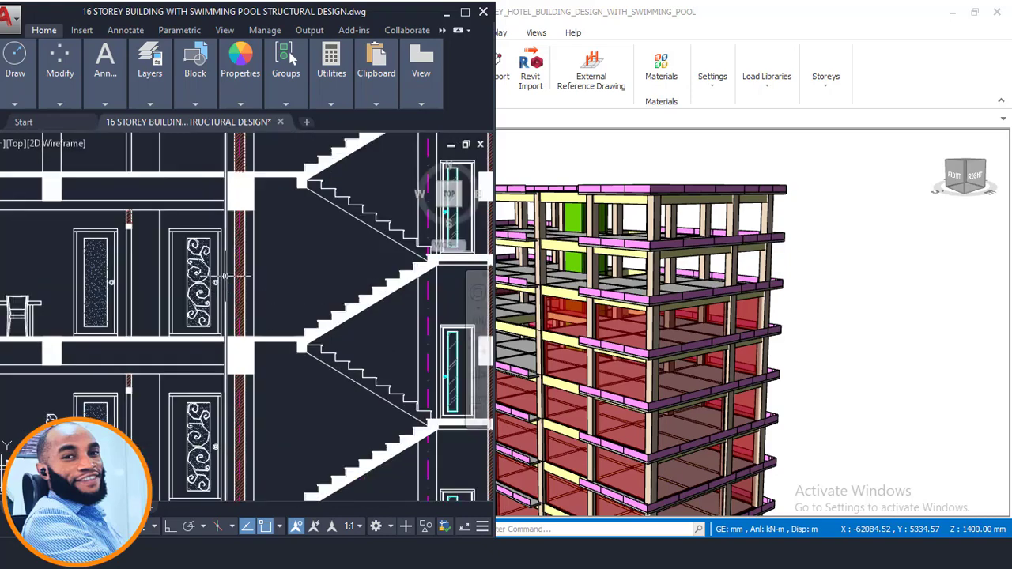
pyautogui.scroll(-4, 323, 274)
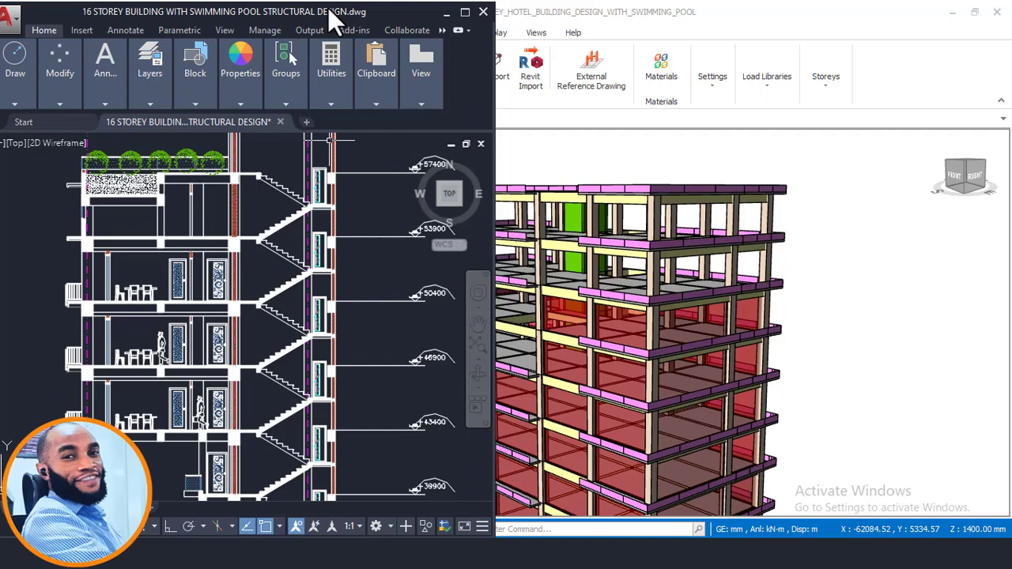
pyautogui.click(744, 130)
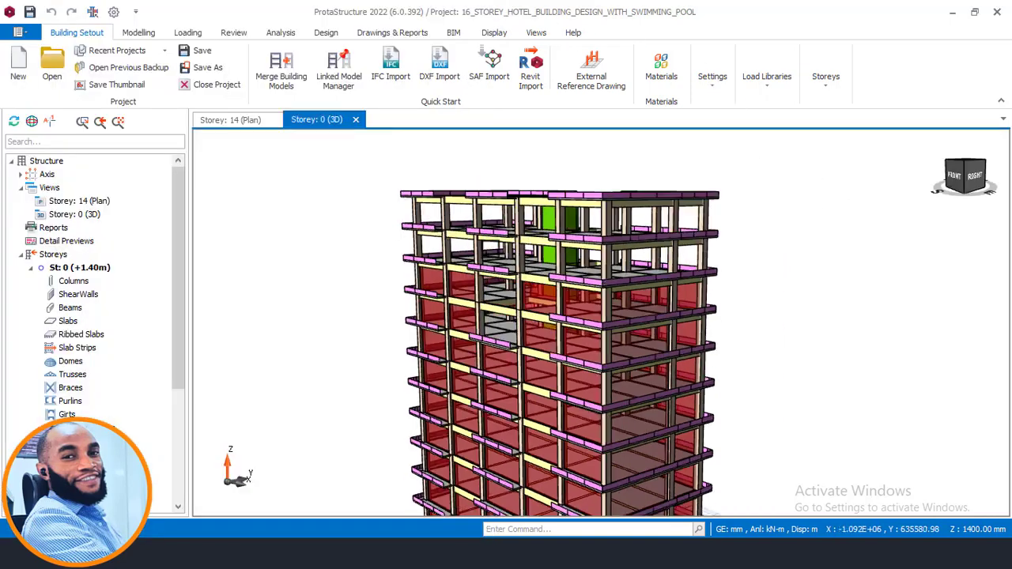
pyautogui.scroll(2, 272, 204)
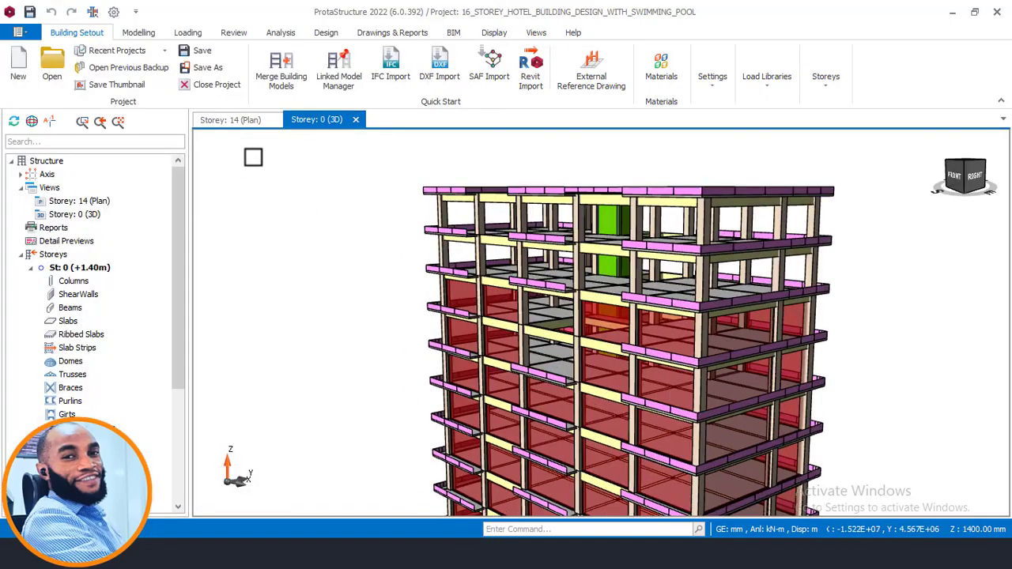
# - In the Storey 11 plan, copy the wall load of the axis A9 edge beam that starts at axis A2
pyautogui.click(245, 121)
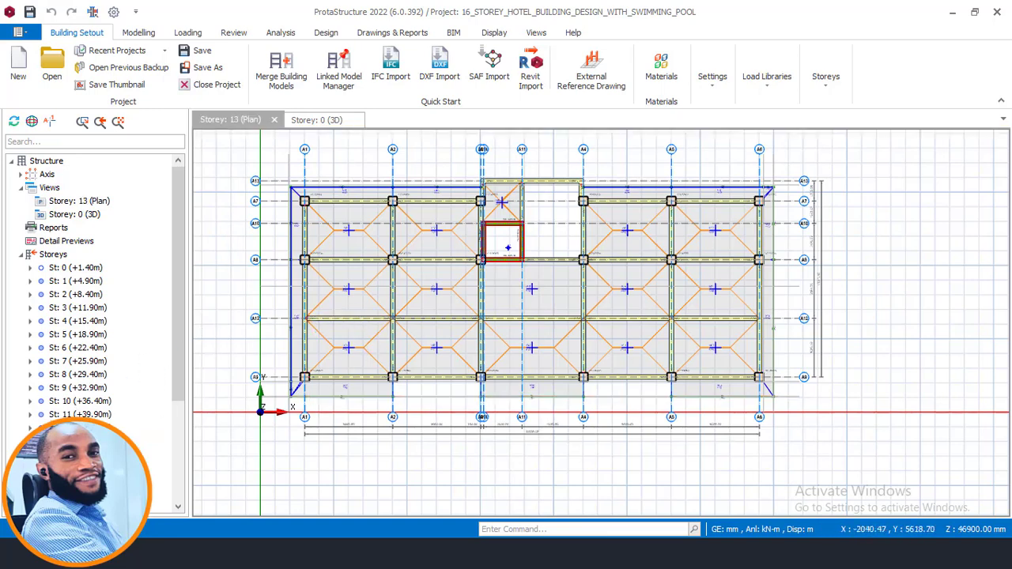
pyautogui.scroll(1, 411, 387)
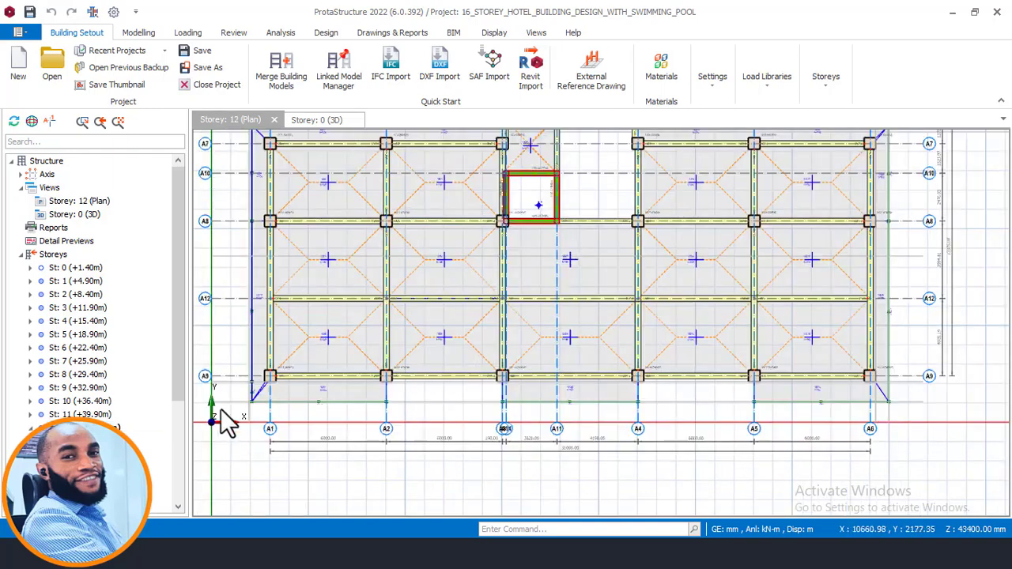
pyautogui.doubleClick(83, 415)
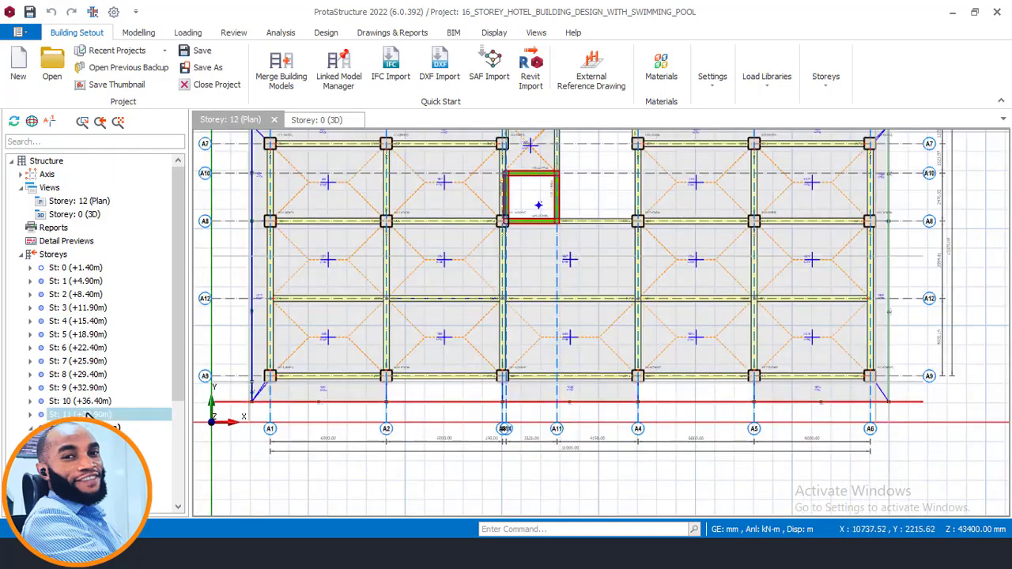
pyautogui.click(457, 384)
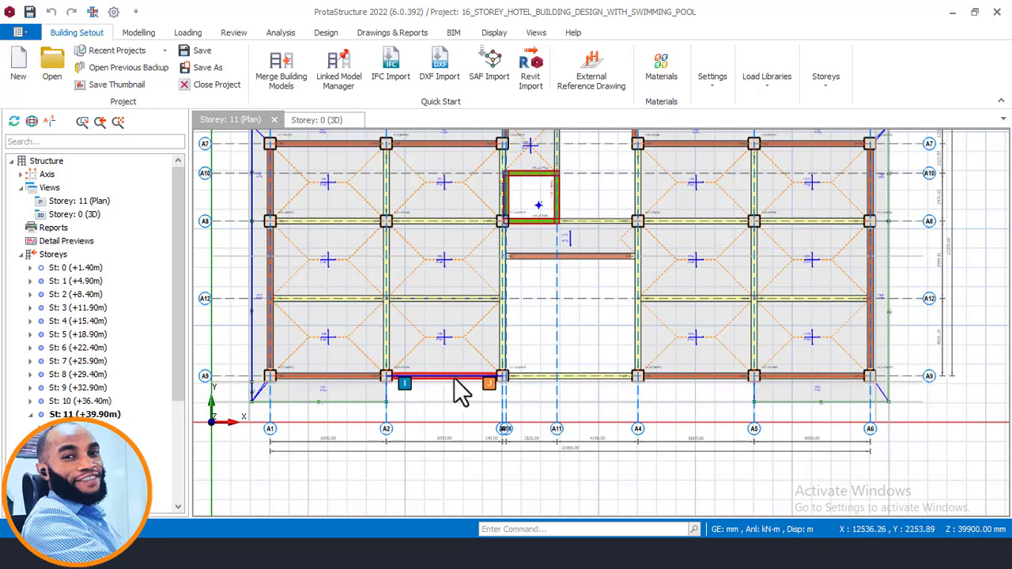
pyautogui.rightClick(459, 384)
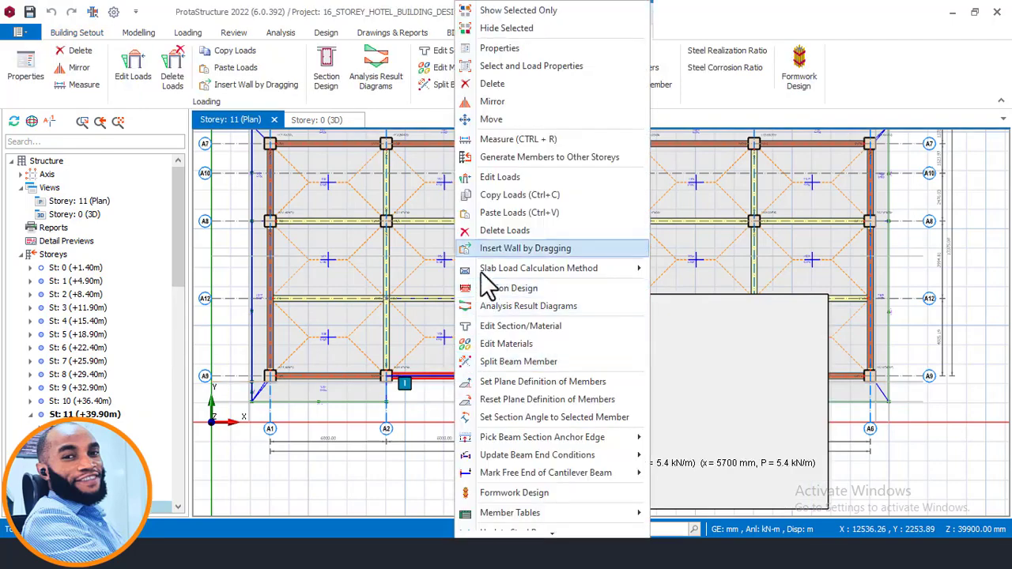
pyautogui.click(502, 194)
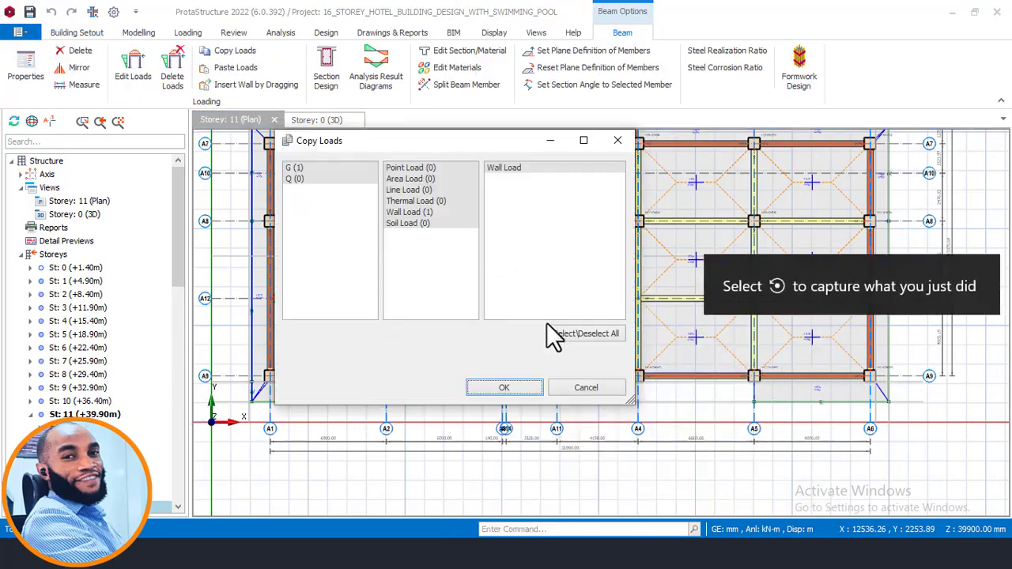
pyautogui.click(494, 386)
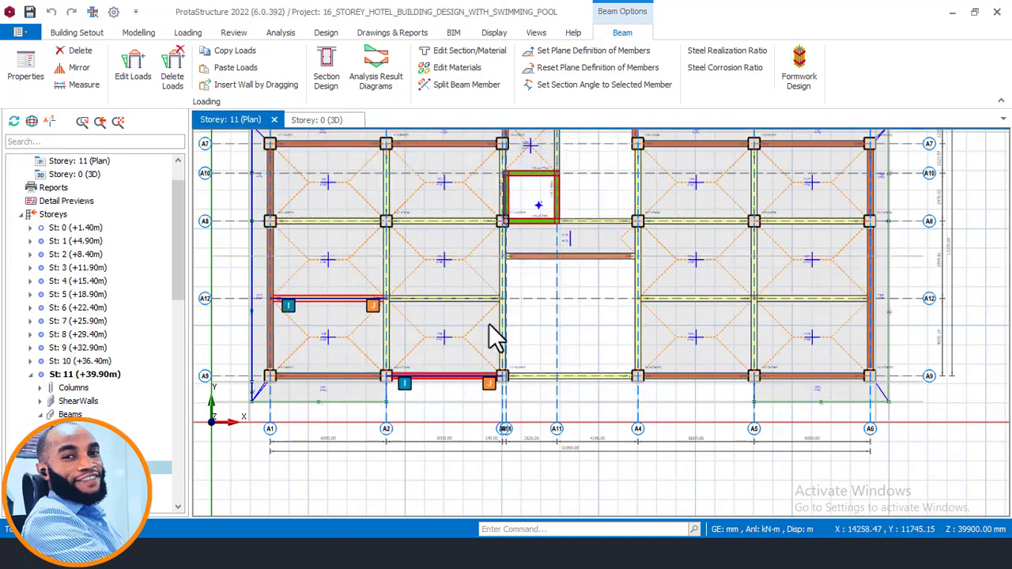
# - Open the Storey 12 plan and select the perimeter beams along axis A1, the first A9 bay and the two A7 bays from A1
pyautogui.moveTo(497, 251)
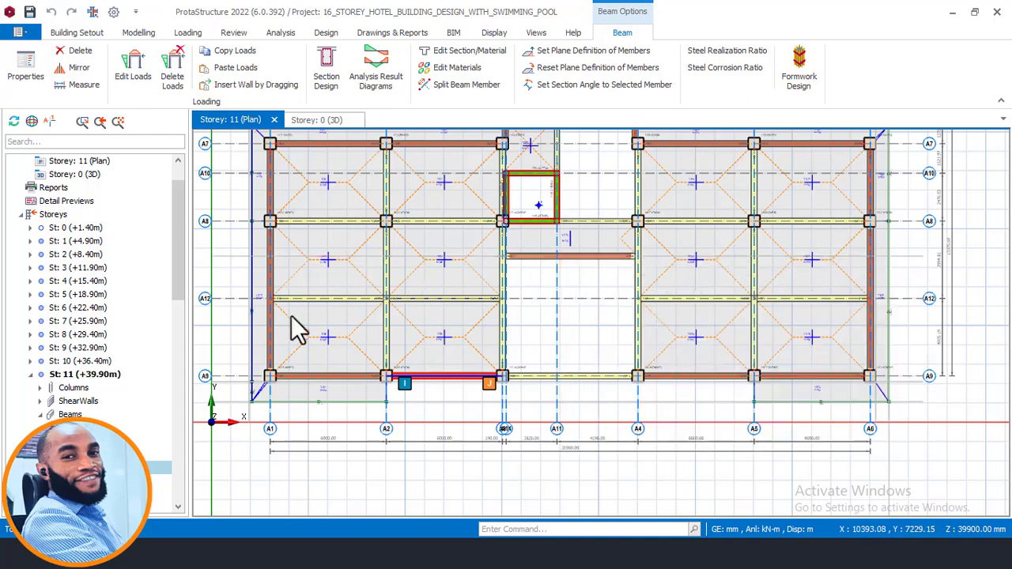
pyautogui.moveTo(182, 226); pyautogui.dragTo(167, 254)
pyautogui.click(31, 294)
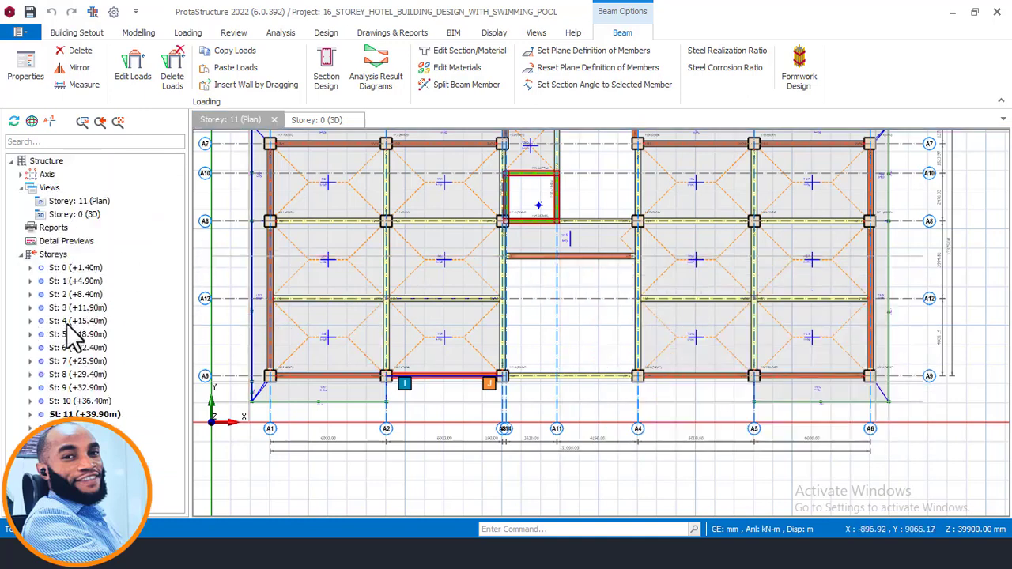
pyautogui.doubleClick(110, 428)
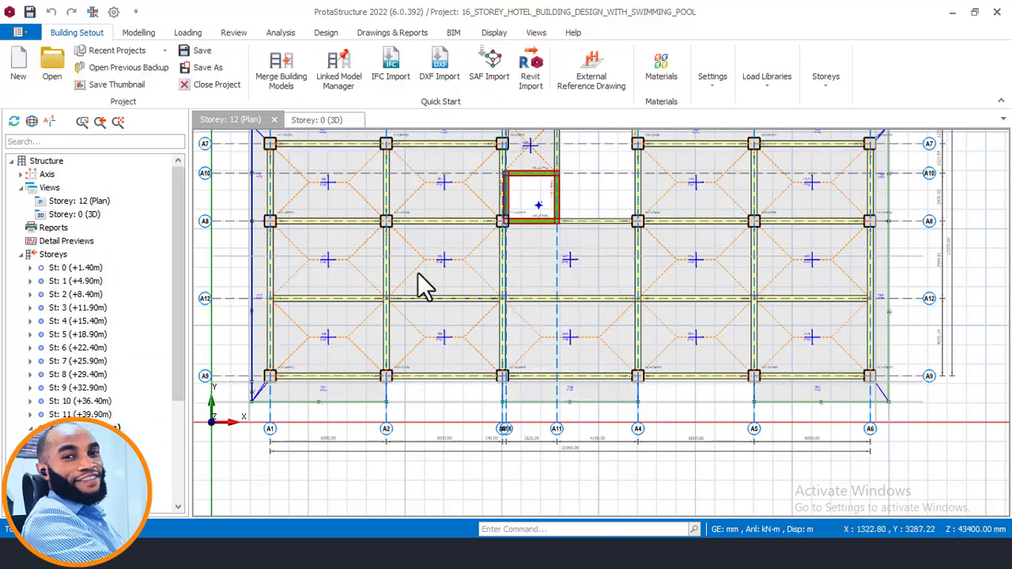
pyautogui.keyDown('ctrl'); pyautogui.click(339, 379); pyautogui.keyUp('ctrl')
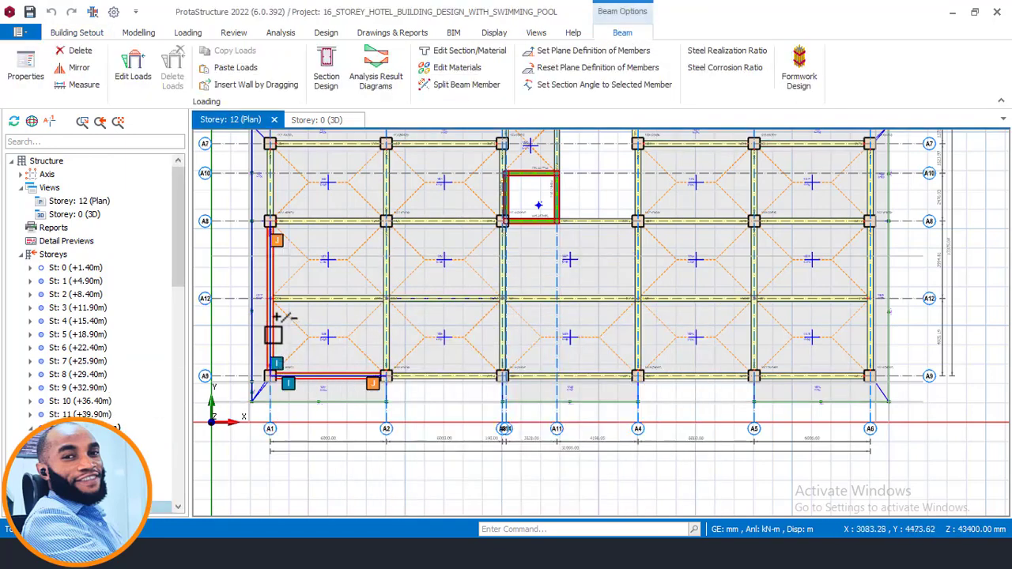
pyautogui.keyDown('ctrl'); pyautogui.click(273, 332); pyautogui.keyUp('ctrl')
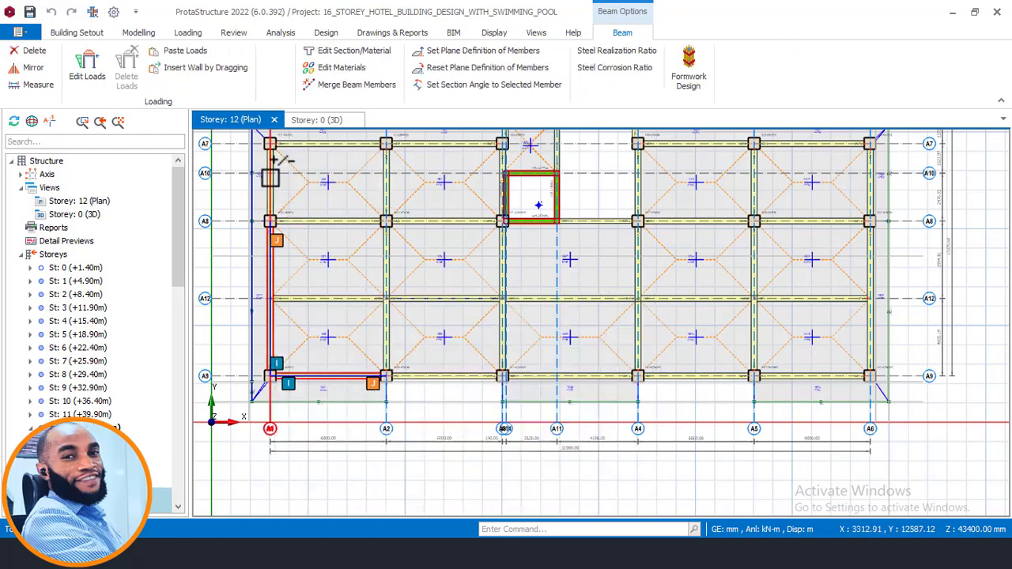
pyautogui.keyDown('ctrl'); pyautogui.click(272, 177); pyautogui.keyUp('ctrl')
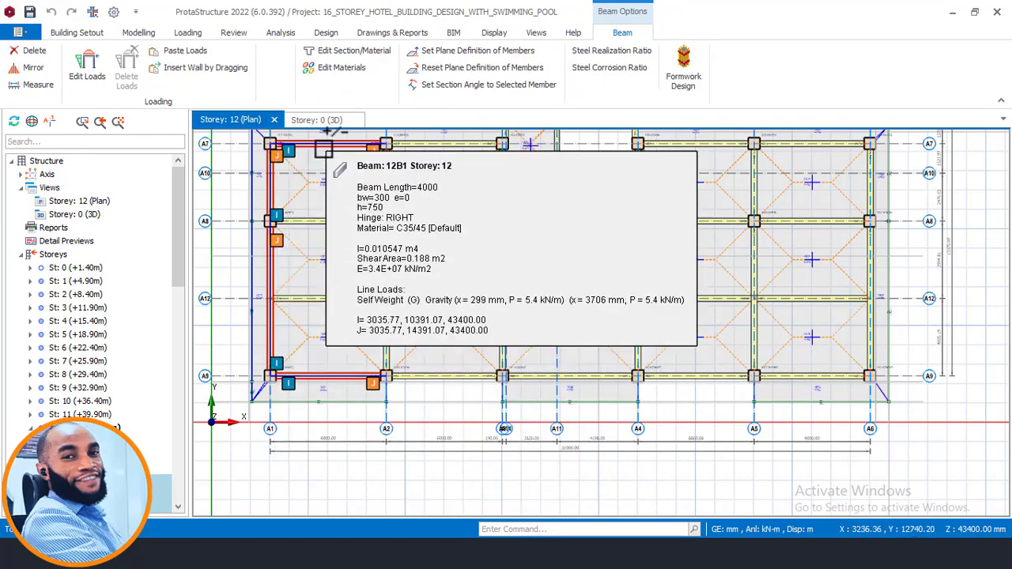
pyautogui.keyDown('ctrl'); pyautogui.click(414, 147); pyautogui.keyUp('ctrl')
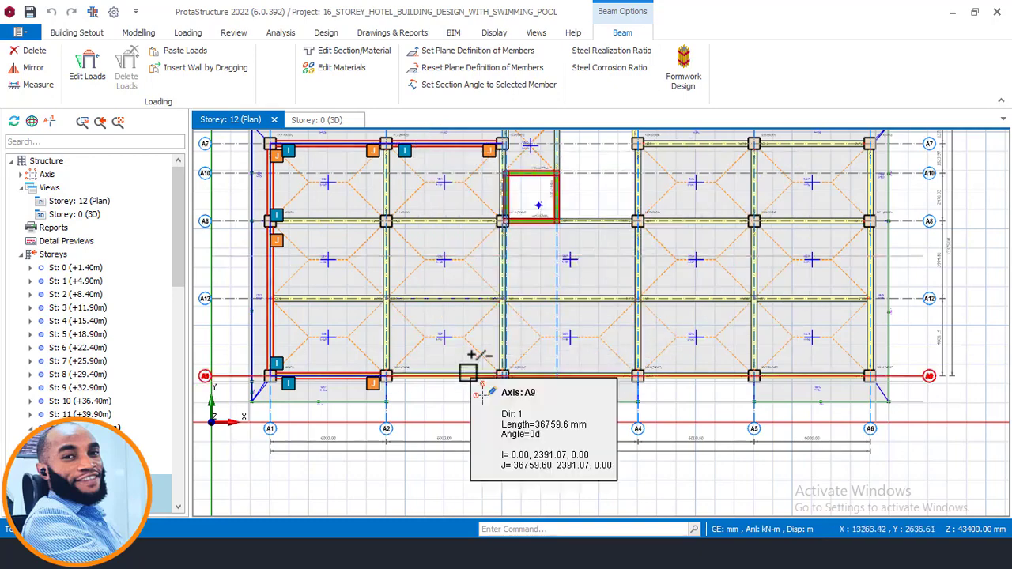
# - Add the remaining axis A9 edge beams from A2 to A6 and the perimeter beams along axis A6 to the selection
pyautogui.scroll(4, 468, 371)
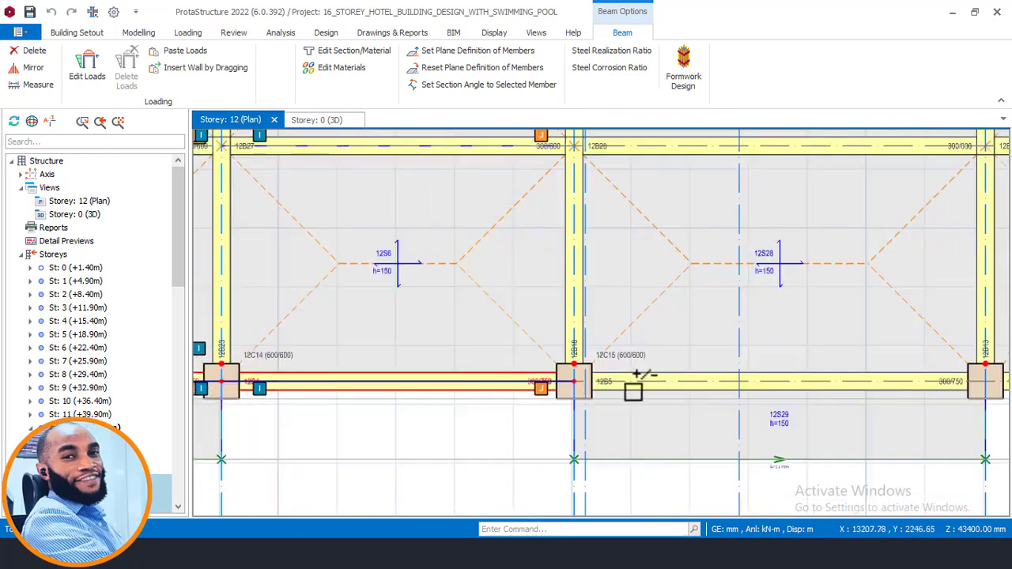
pyautogui.scroll(-4, 667, 387)
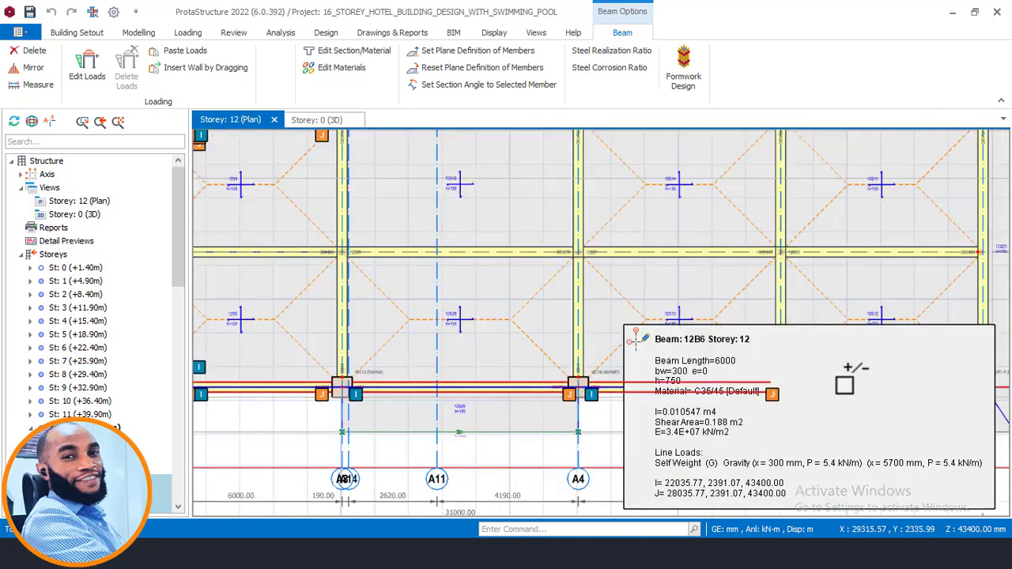
pyautogui.scroll(-2, 718, 360)
pyautogui.scroll(5, 716, 365)
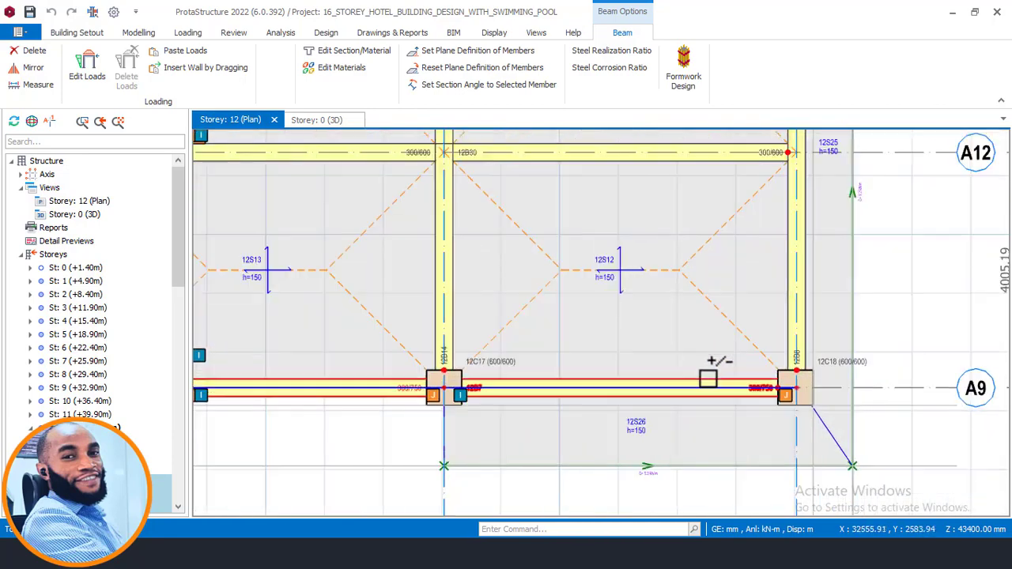
pyautogui.scroll(-3, 791, 293)
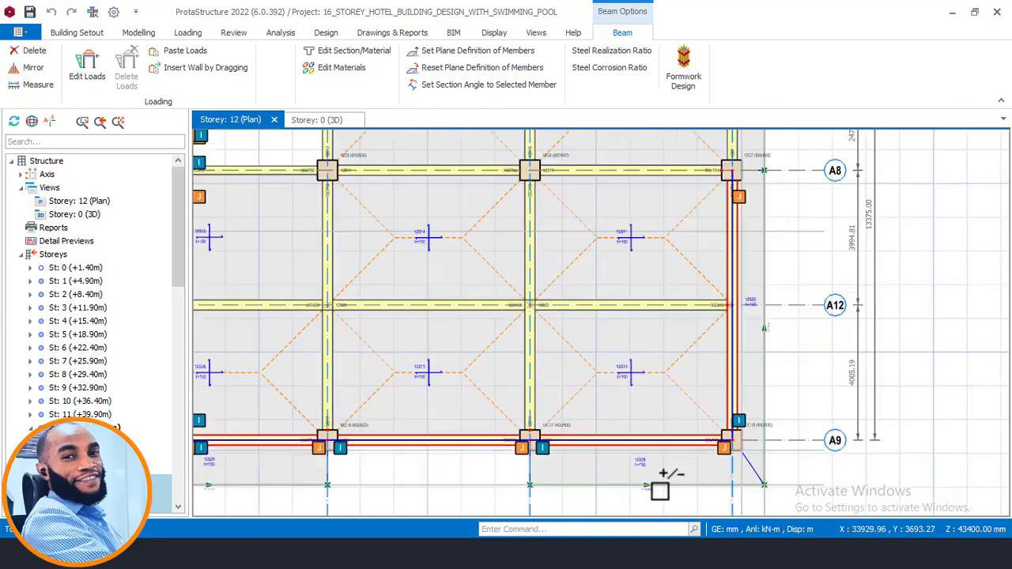
pyautogui.scroll(3, 719, 185)
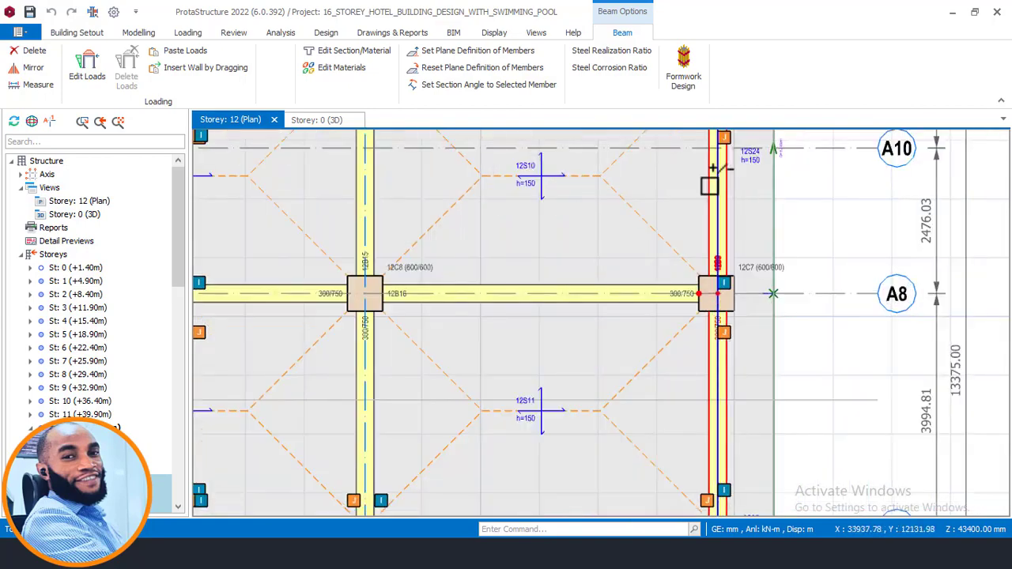
# - Add the A7 beams between A4 and A6, the short projecting beam at A4 and the A13 beam to the selection
pyautogui.scroll(-4, 735, 260)
pyautogui.scroll(2, 720, 293)
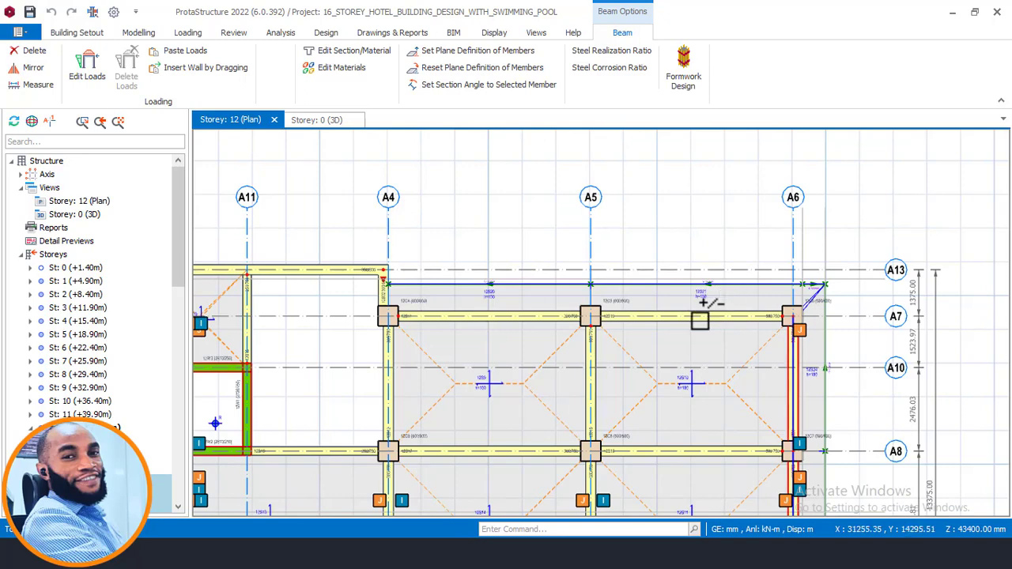
pyautogui.click(699, 319)
pyautogui.click(543, 322)
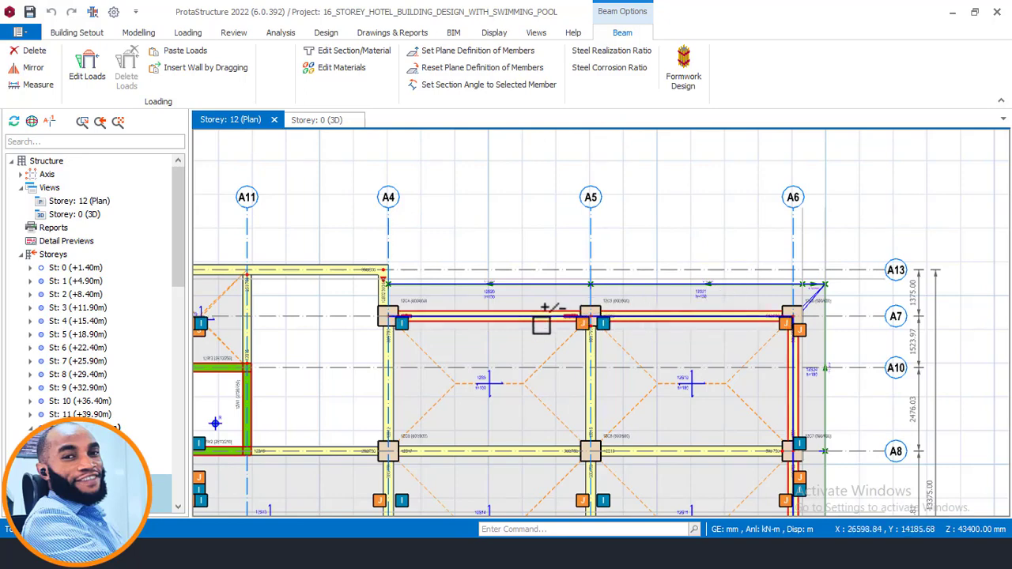
pyautogui.click(364, 277)
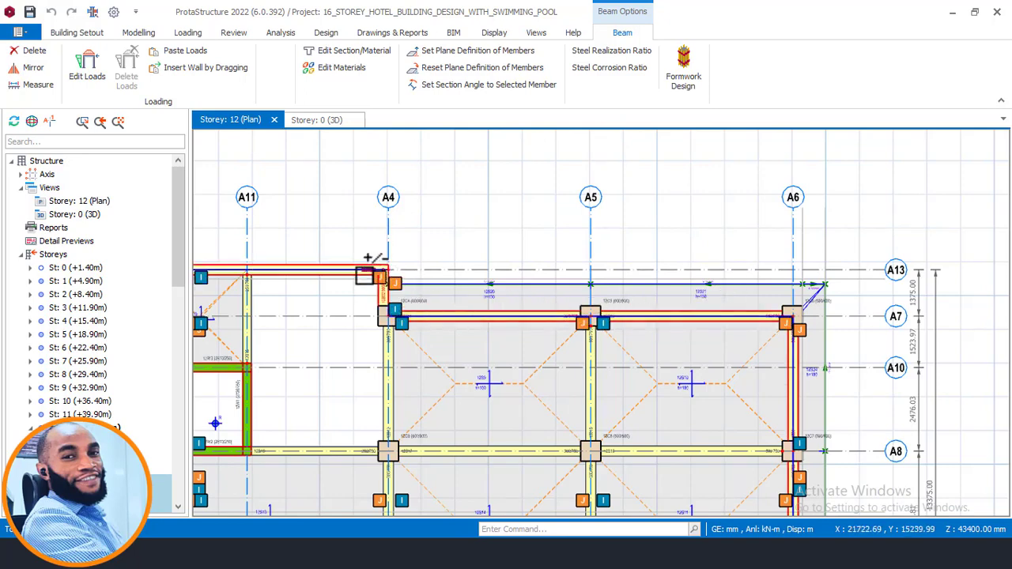
# - Add the short beam 12B31 beside the stair bay to the selection and paste the copied wall load onto all selected Storey 12 beams
pyautogui.scroll(-2, 624, 287)
pyautogui.scroll(5, 478, 285)
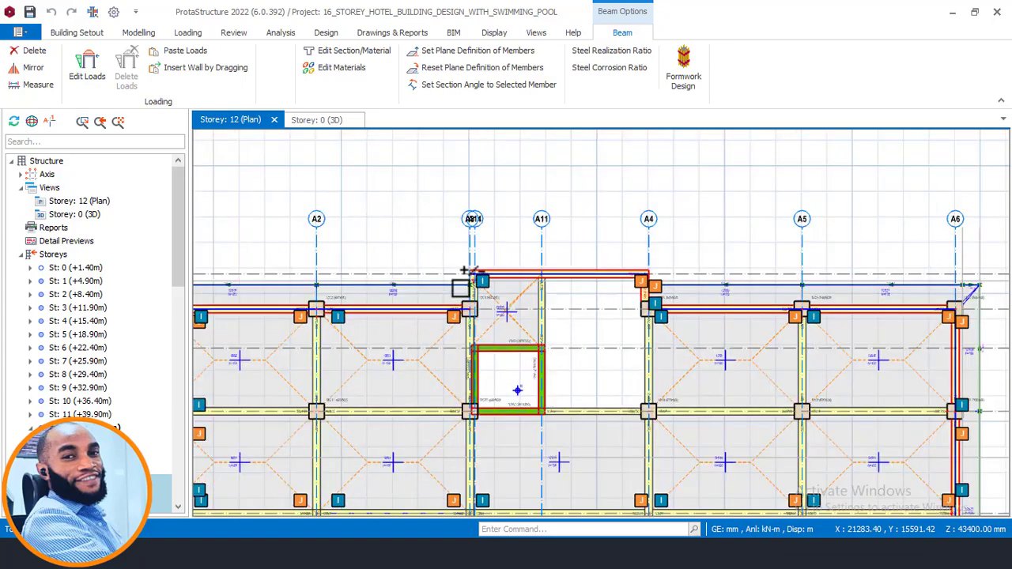
pyautogui.moveTo(499, 292)
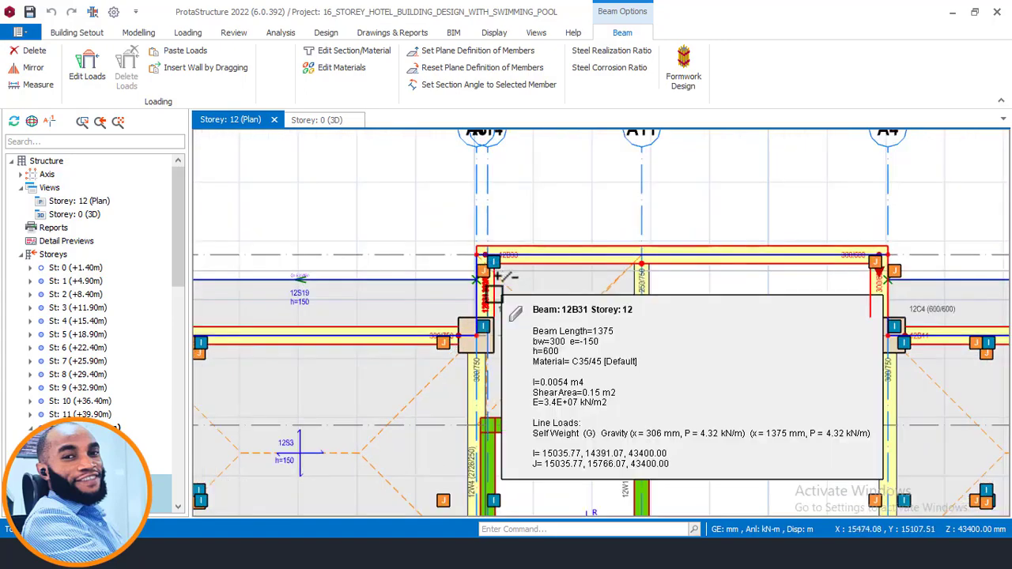
pyautogui.scroll(-4, 474, 230)
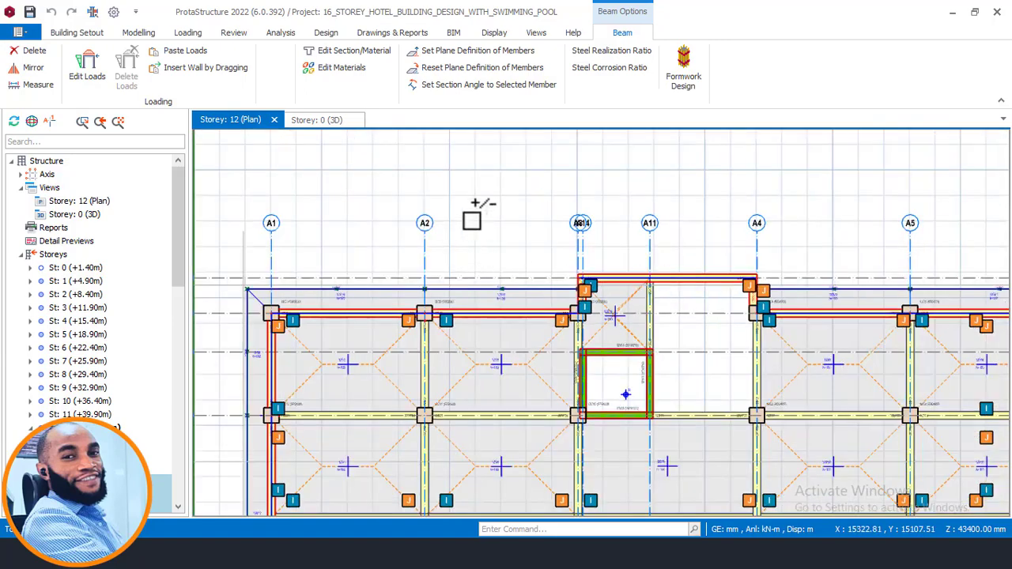
pyautogui.rightClick(487, 194)
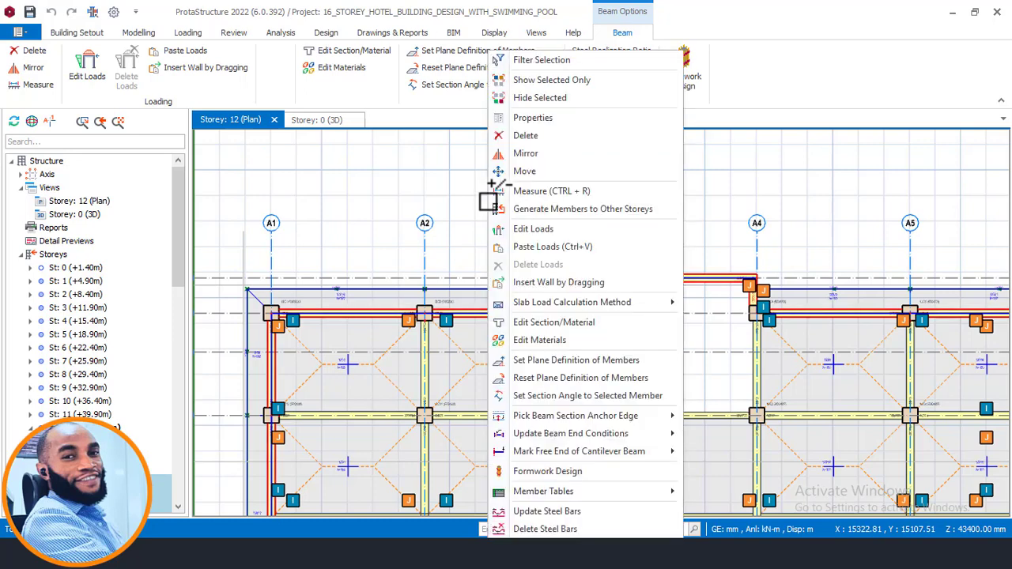
pyautogui.click(519, 250)
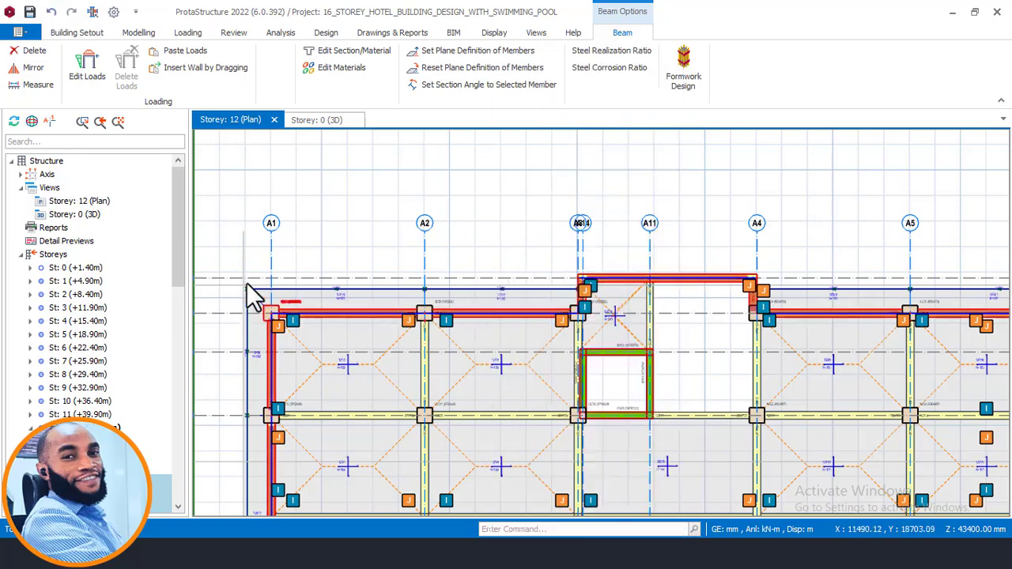
# - Open the Storey 13 plan and select the A13 beam and short beam 13B31 at its A3 end
pyautogui.scroll(-2, 247, 284)
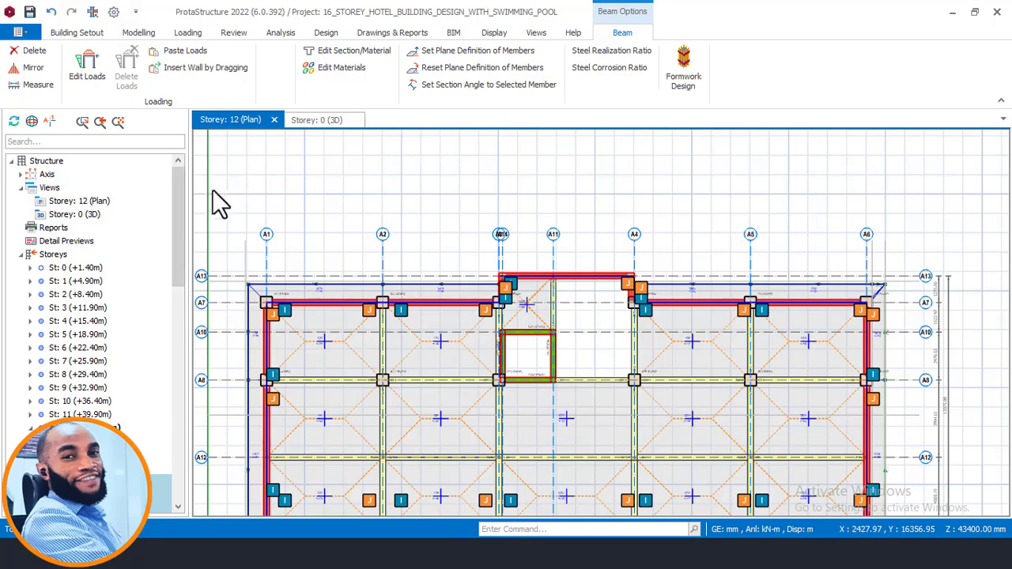
pyautogui.moveTo(185, 225); pyautogui.dragTo(164, 452)
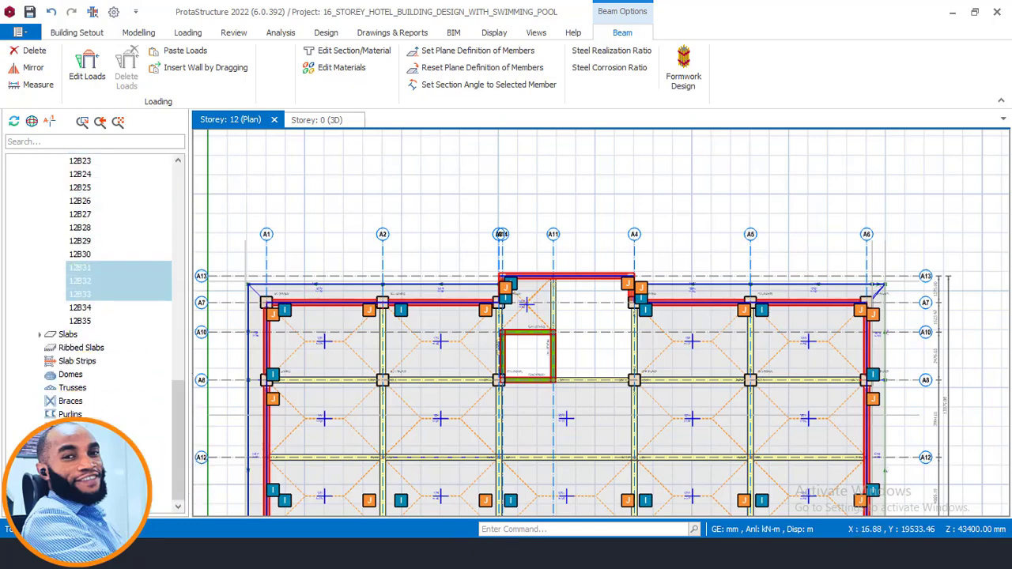
pyautogui.doubleClick(136, 476)
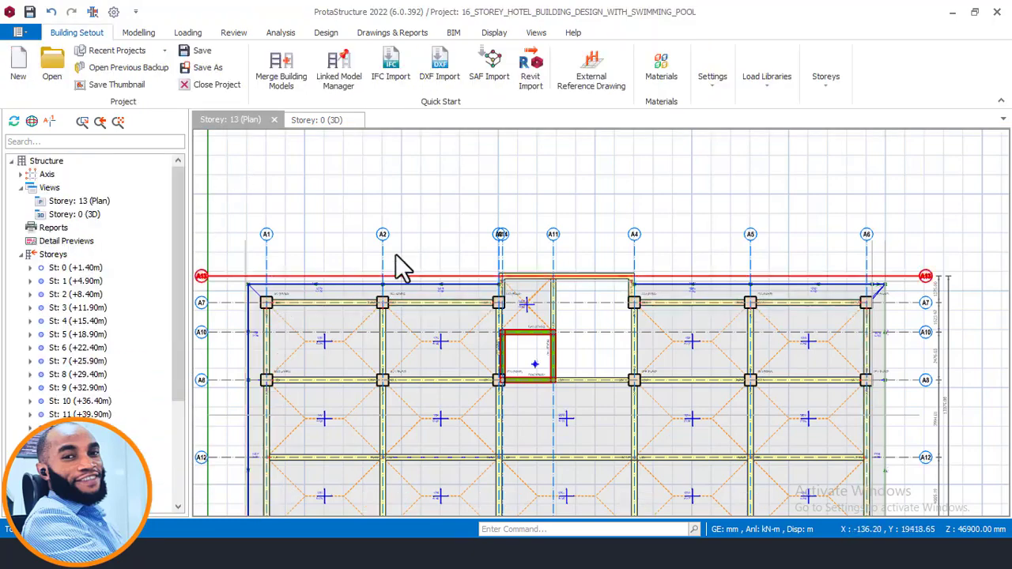
pyautogui.scroll(-2, 520, 223)
pyautogui.scroll(3, 546, 265)
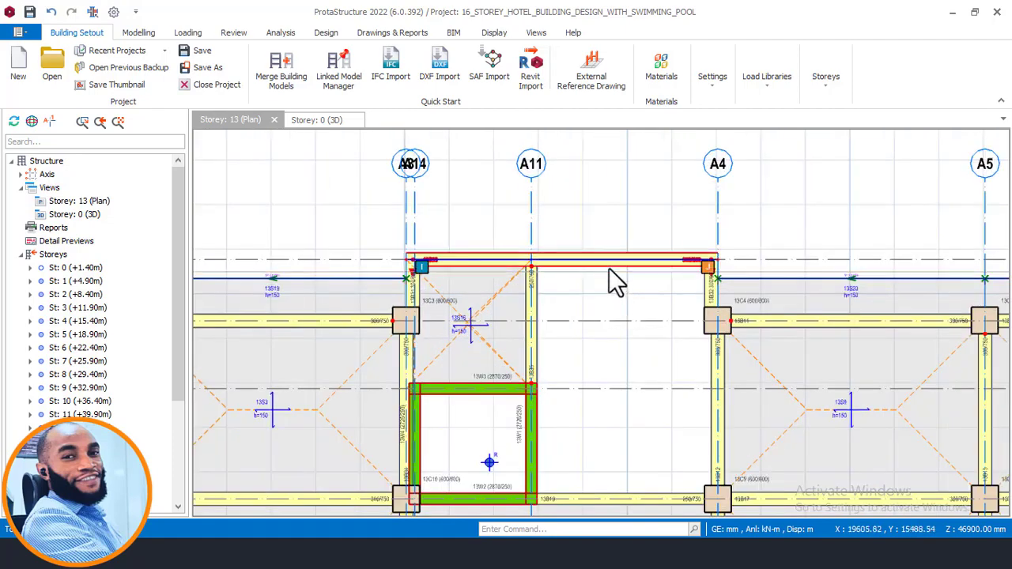
pyautogui.moveTo(609, 268)
pyautogui.click(414, 289)
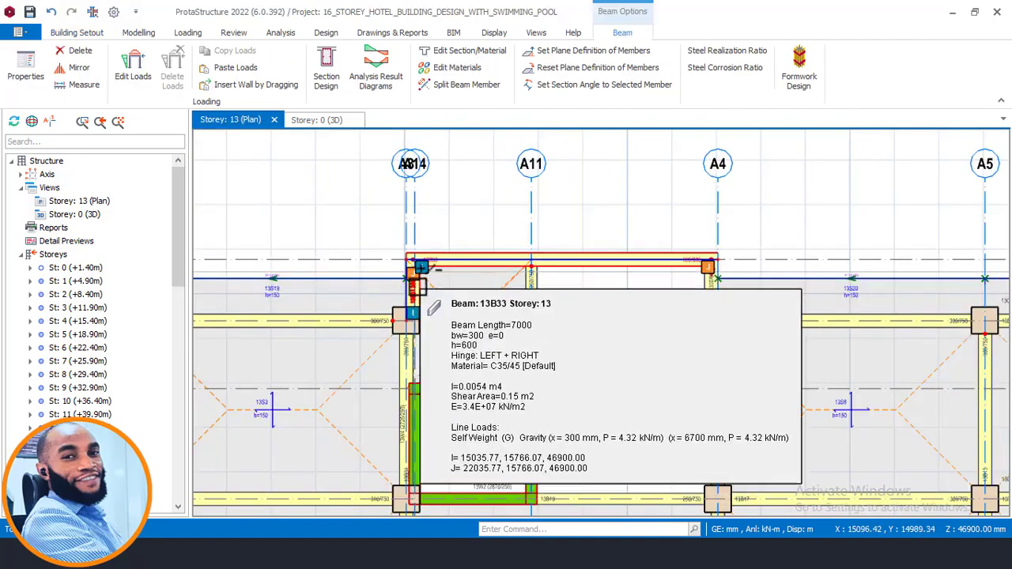
# - Add the A7 beams from A2 to A3 and A4 to A5, plus the short projecting beam at A4, to the selection
pyautogui.click(378, 307)
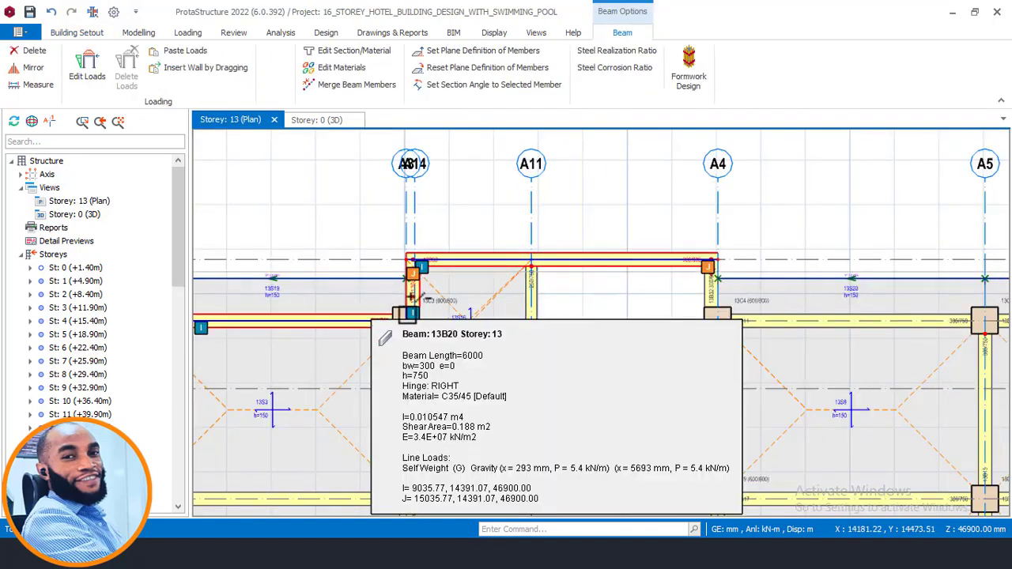
pyautogui.click(703, 283)
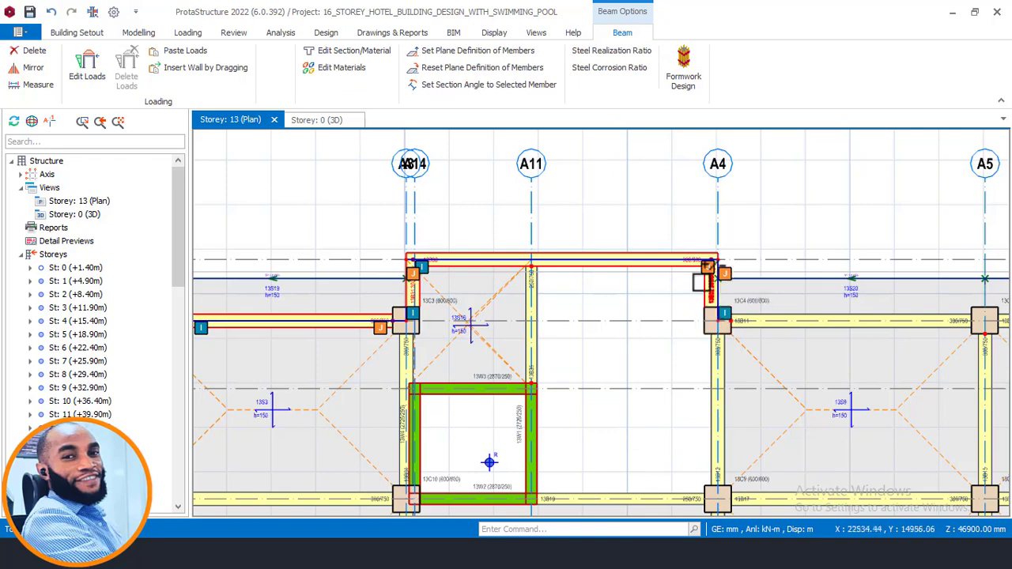
pyautogui.keyDown('ctrl'); pyautogui.click(787, 313); pyautogui.keyUp('ctrl')
pyautogui.scroll(-3, 815, 203)
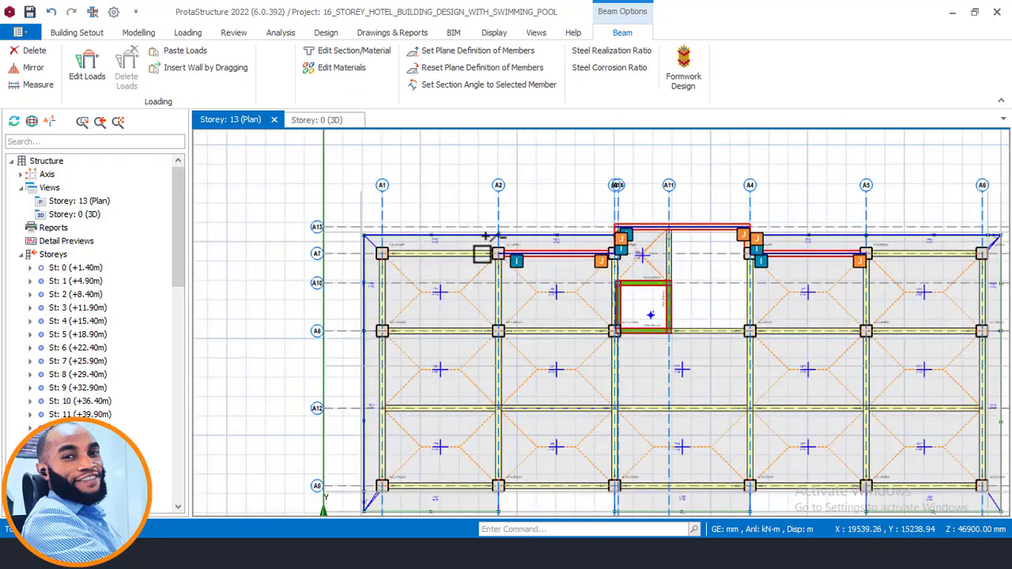
# - Add the A7 beam between A1 and A2 and the two edge beams along axis A1 to the selection
pyautogui.scroll(2, 490, 248)
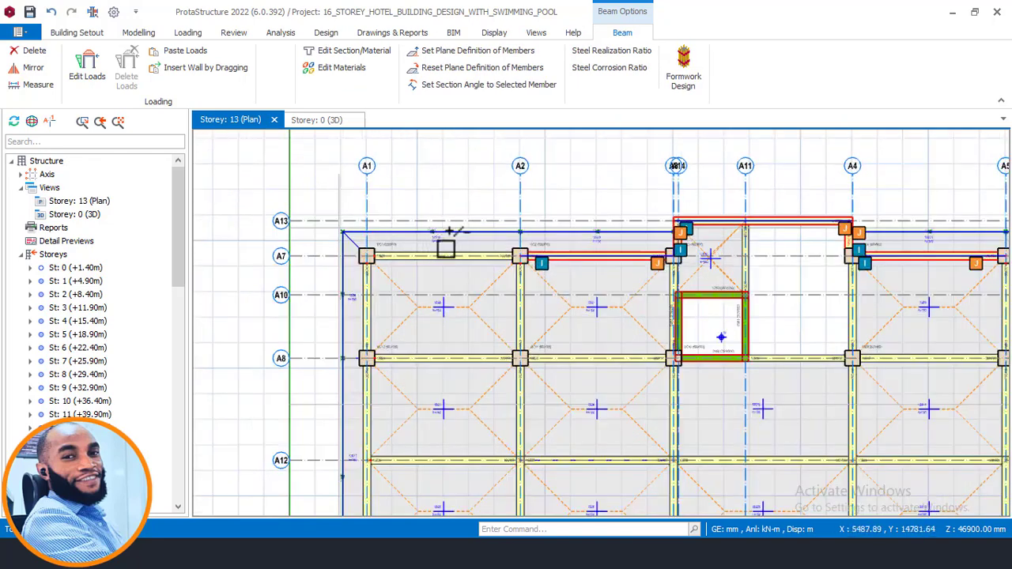
pyautogui.keyDown('ctrl'); pyautogui.click(370, 303); pyautogui.keyUp('ctrl')
pyautogui.keyDown('ctrl'); pyautogui.click(373, 385); pyautogui.keyUp('ctrl')
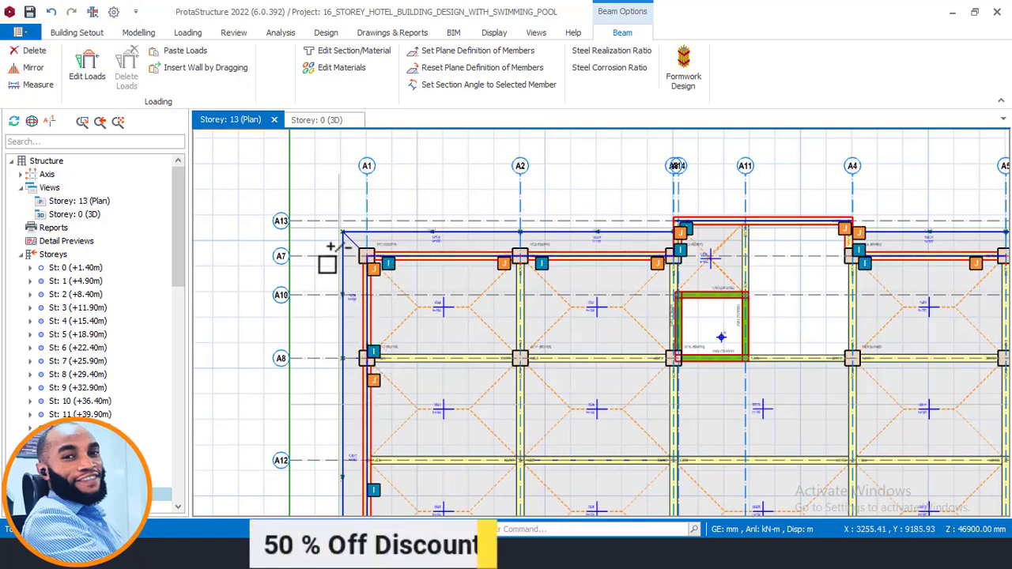
# - Add all the axis A9 edge beams from A1 to A6 to the Storey 13 selection
pyautogui.scroll(-3, 325, 261)
pyautogui.scroll(1, 378, 329)
pyautogui.scroll(2, 378, 329)
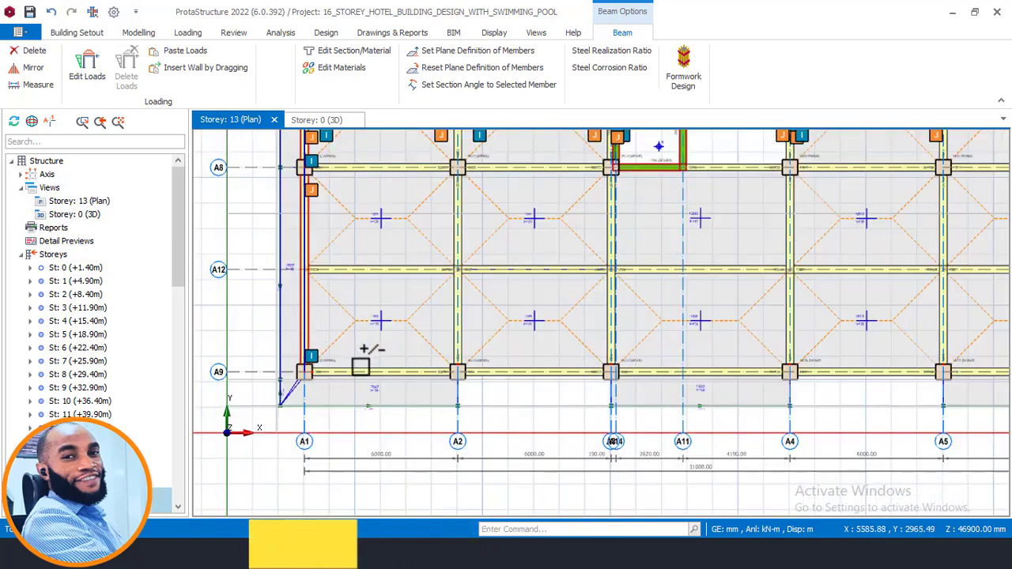
pyautogui.keyDown('ctrl'); pyautogui.click(360, 369); pyautogui.keyUp('ctrl')
pyautogui.scroll(5, 543, 369)
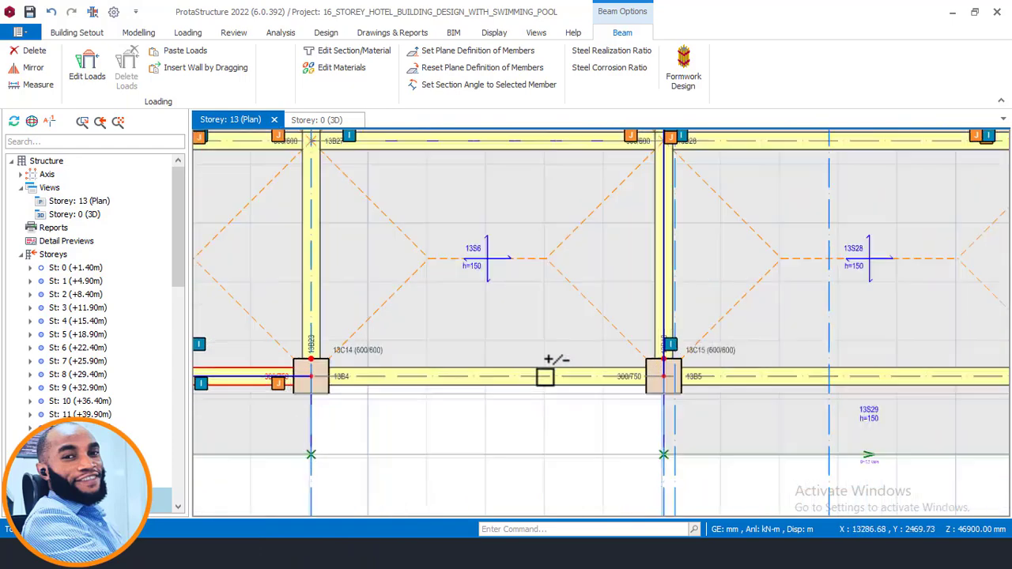
pyautogui.keyDown('ctrl'); pyautogui.click(518, 388); pyautogui.keyUp('ctrl')
pyautogui.scroll(-4, 269, 356)
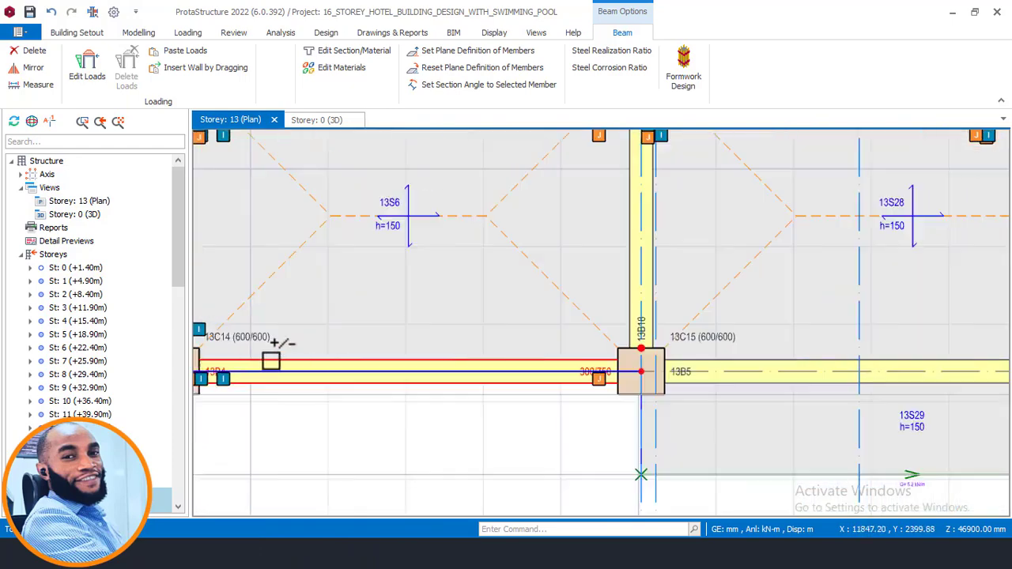
pyautogui.scroll(3, 413, 350)
pyautogui.keyDown('ctrl'); pyautogui.click(471, 344); pyautogui.keyUp('ctrl')
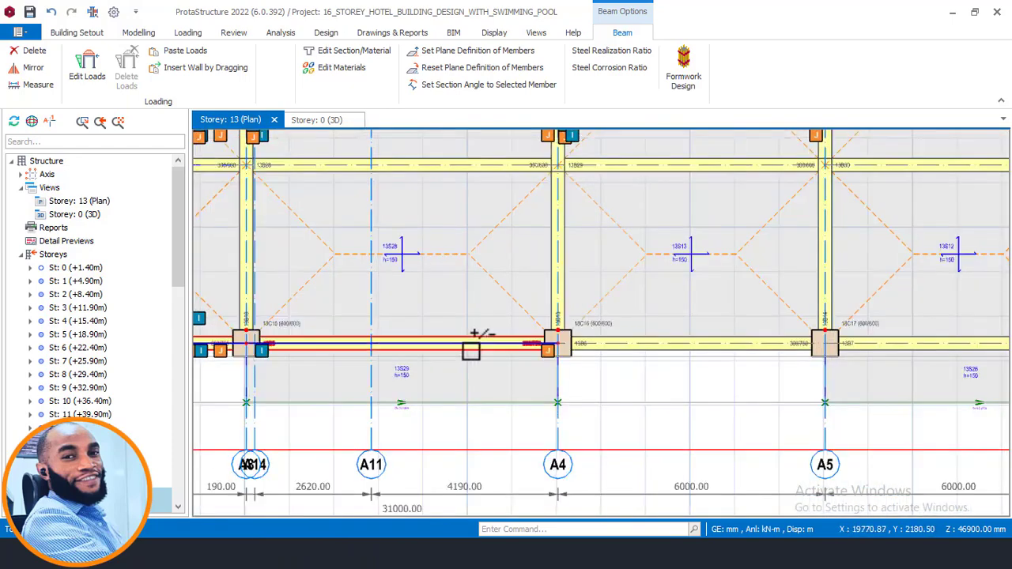
pyautogui.keyDown('ctrl'); pyautogui.click(643, 345); pyautogui.keyUp('ctrl')
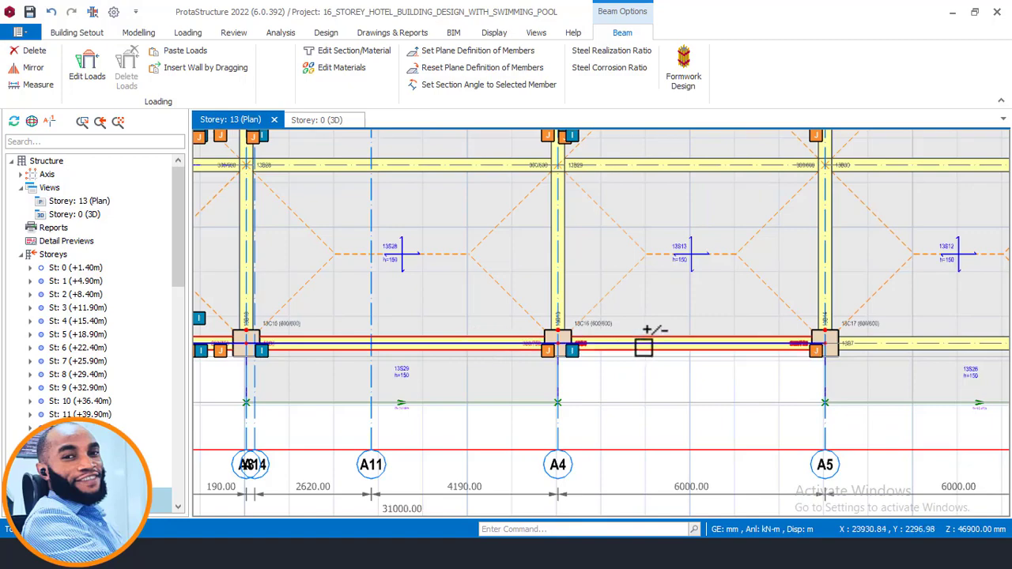
pyautogui.keyDown('ctrl'); pyautogui.click(887, 344); pyautogui.keyUp('ctrl')
# - Add the two edge beams along axis A6 and the A7 beam between A5 and A6 to the selection
pyautogui.scroll(-5, 712, 338)
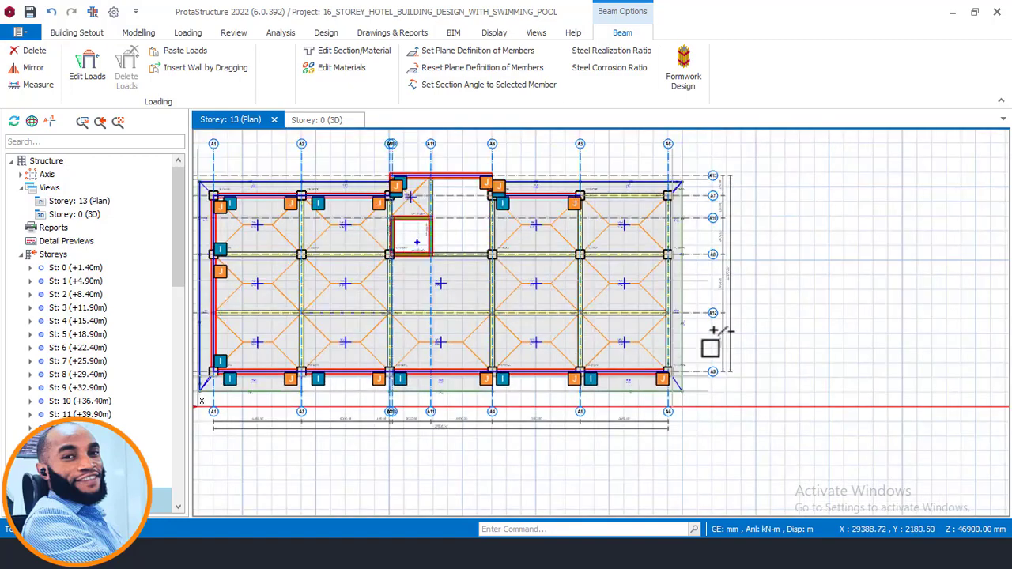
pyautogui.scroll(8, 623, 339)
pyautogui.keyDown('ctrl'); pyautogui.click(642, 332); pyautogui.keyUp('ctrl')
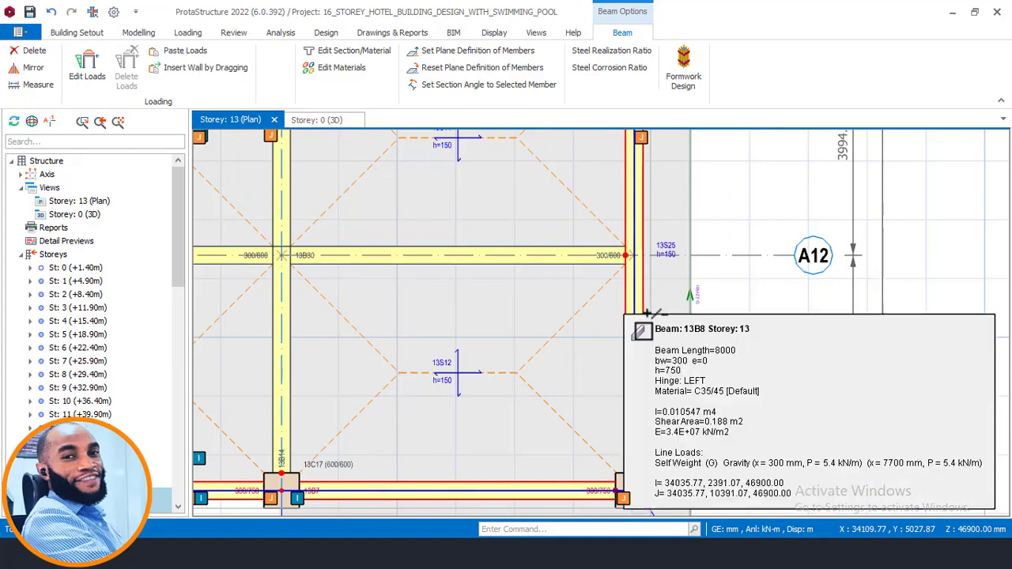
pyautogui.scroll(-5, 779, 398)
pyautogui.scroll(4, 735, 261)
pyautogui.scroll(2, 734, 187)
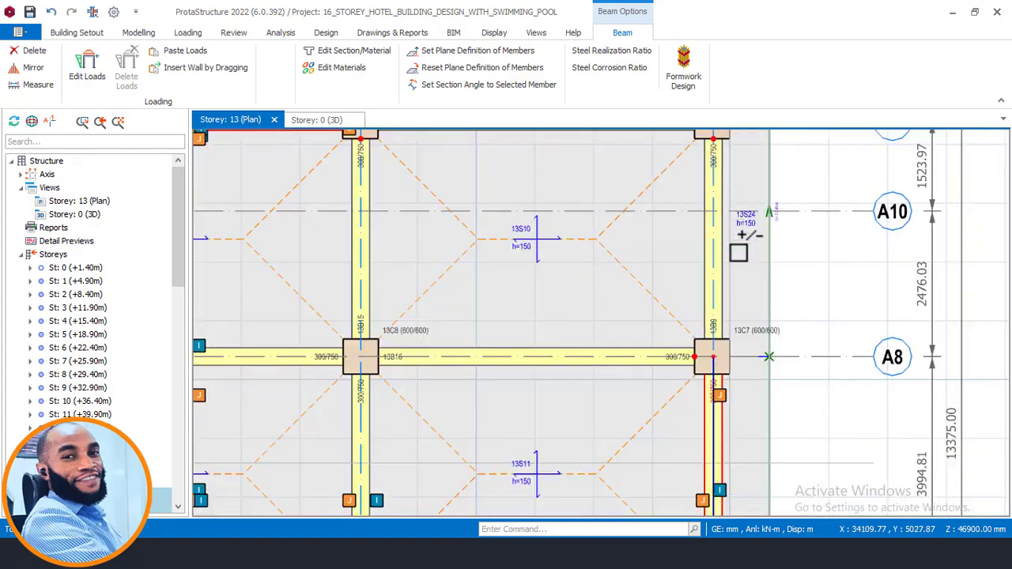
pyautogui.scroll(-4, 724, 273)
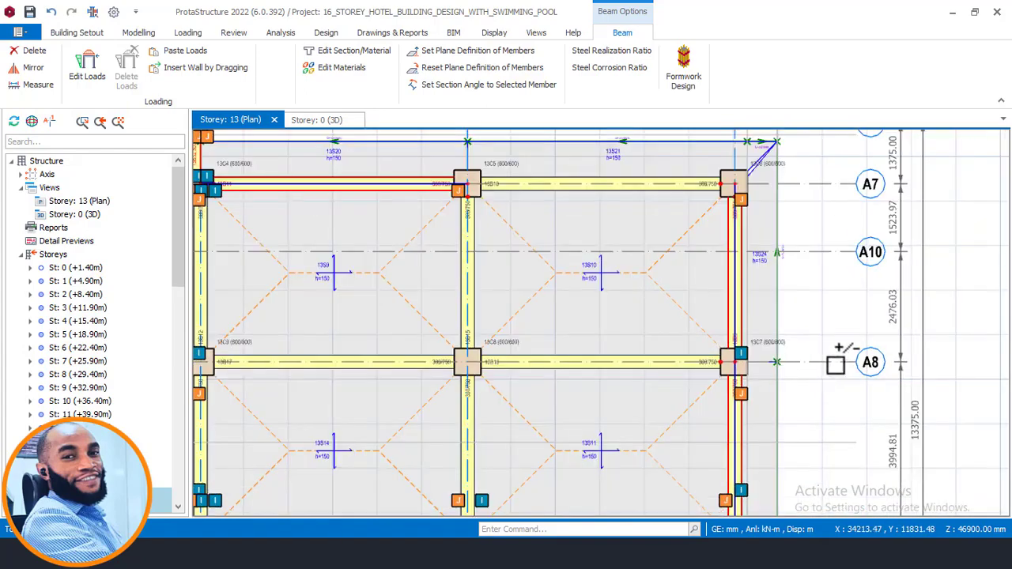
pyautogui.scroll(2, 764, 308)
pyautogui.scroll(1, 764, 308)
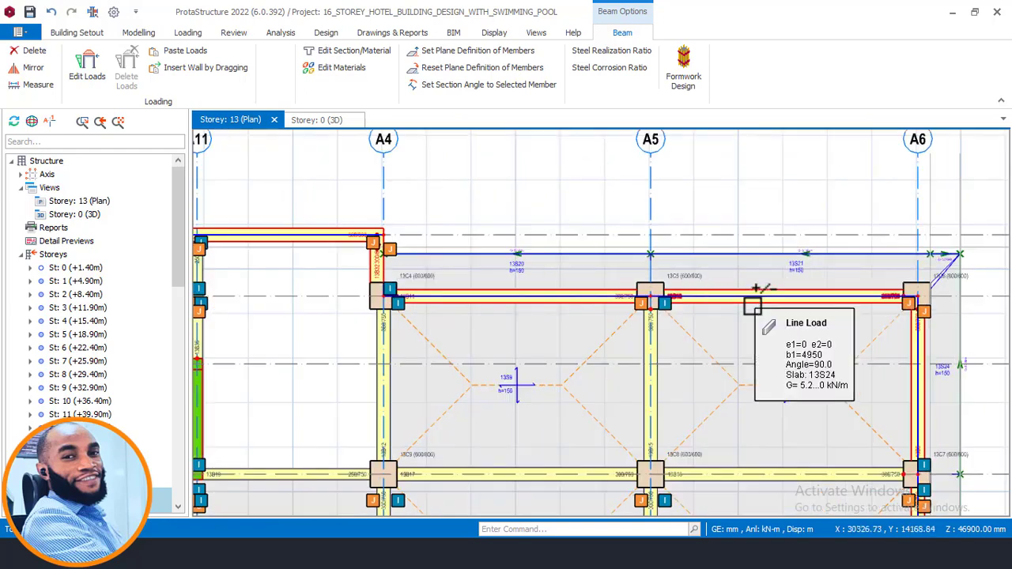
# - Paste the copied wall load onto all selected Storey 13 perimeter beams
pyautogui.rightClick(726, 196)
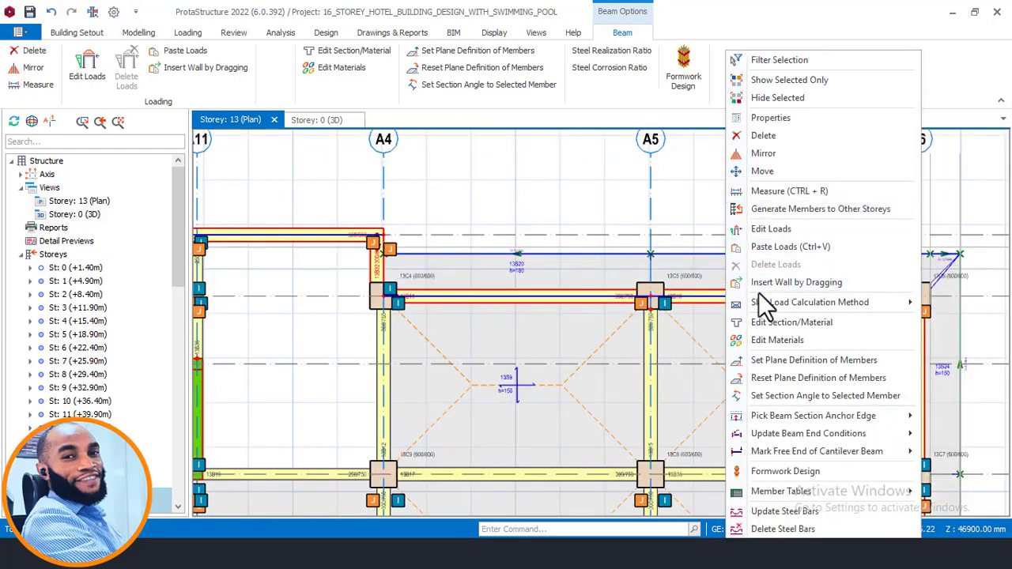
pyautogui.click(773, 250)
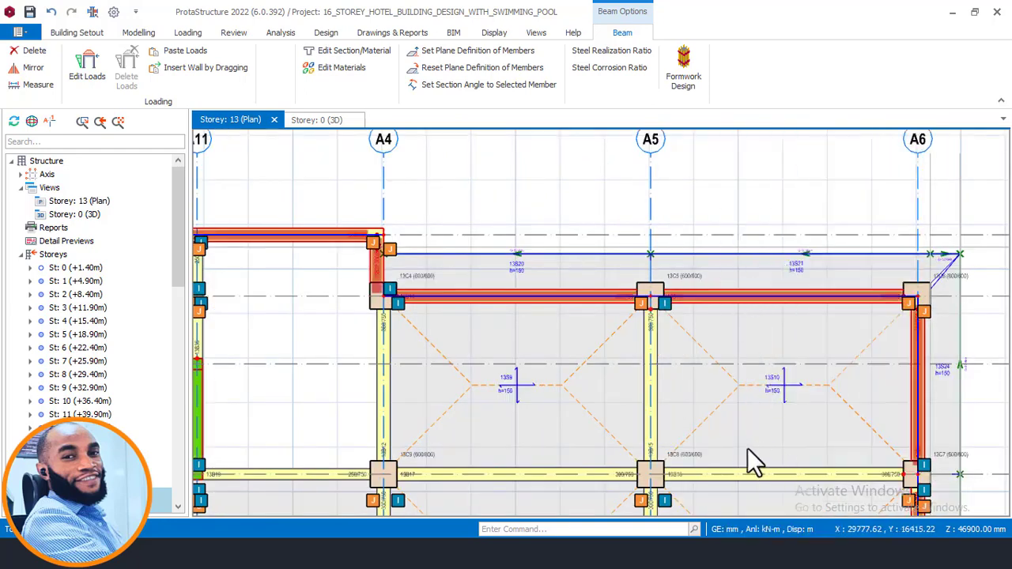
pyautogui.scroll(-3, 678, 256)
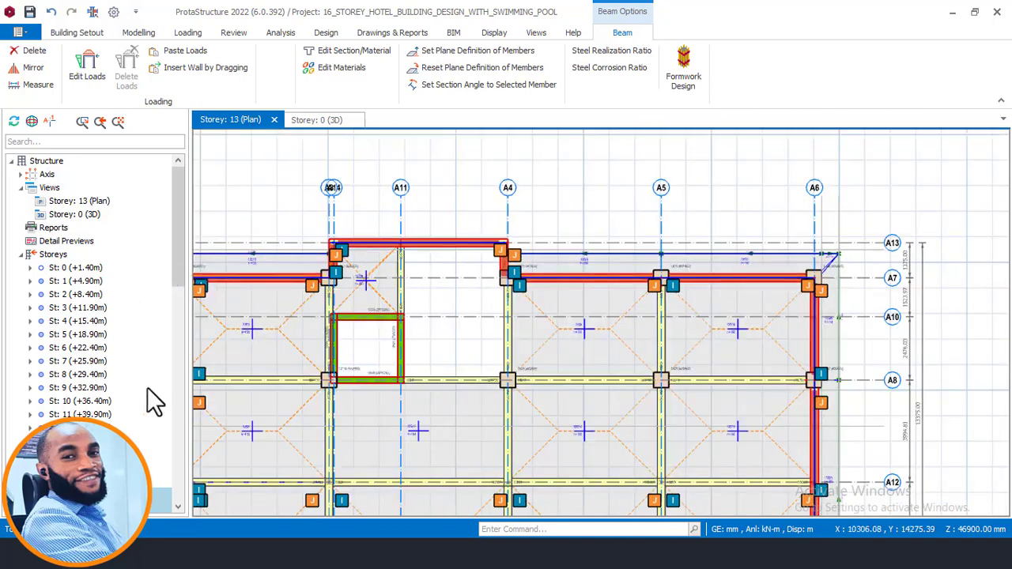
# - Open the Storey 14 plan and inspect the wall loads on the upper storeys in the 3D view
pyautogui.moveTo(178, 267); pyautogui.dragTo(185, 483)
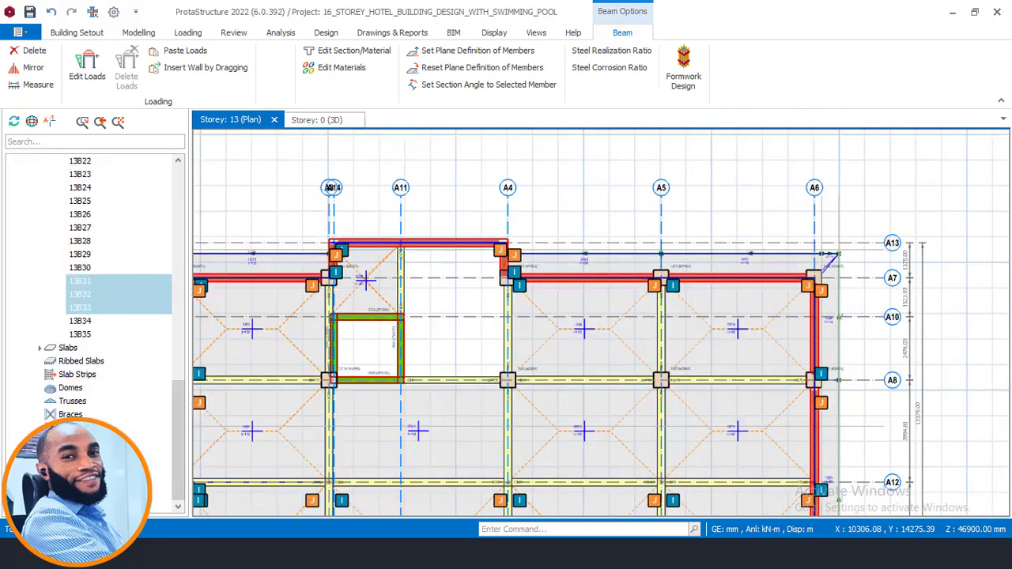
pyautogui.press('pageup')
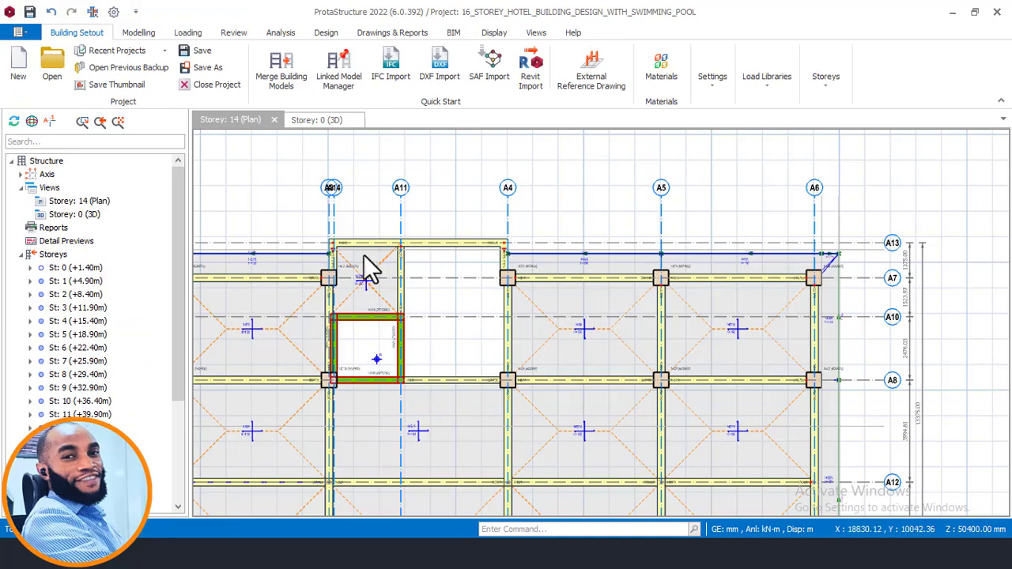
pyautogui.click(304, 120)
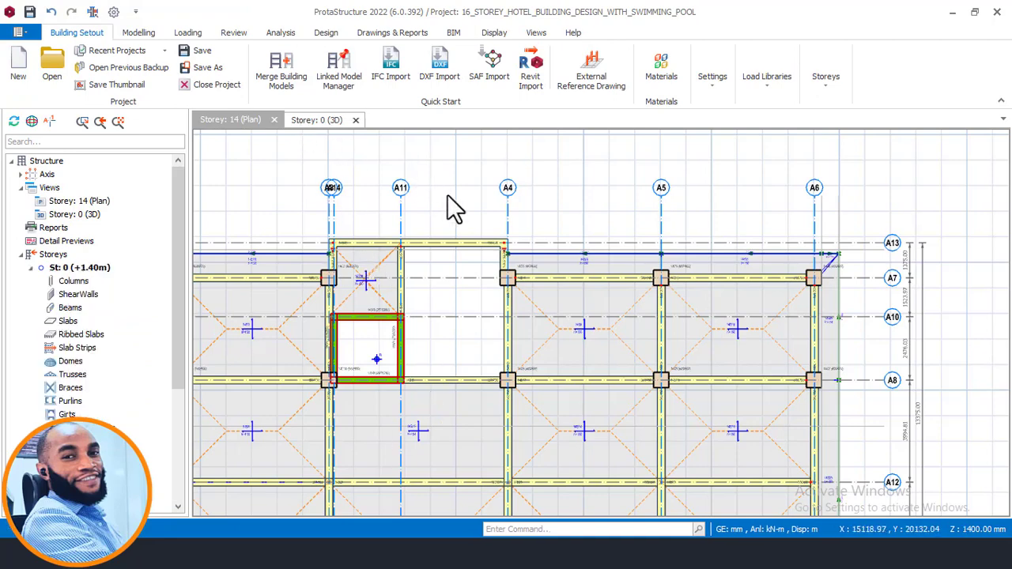
pyautogui.scroll(2, 628, 237)
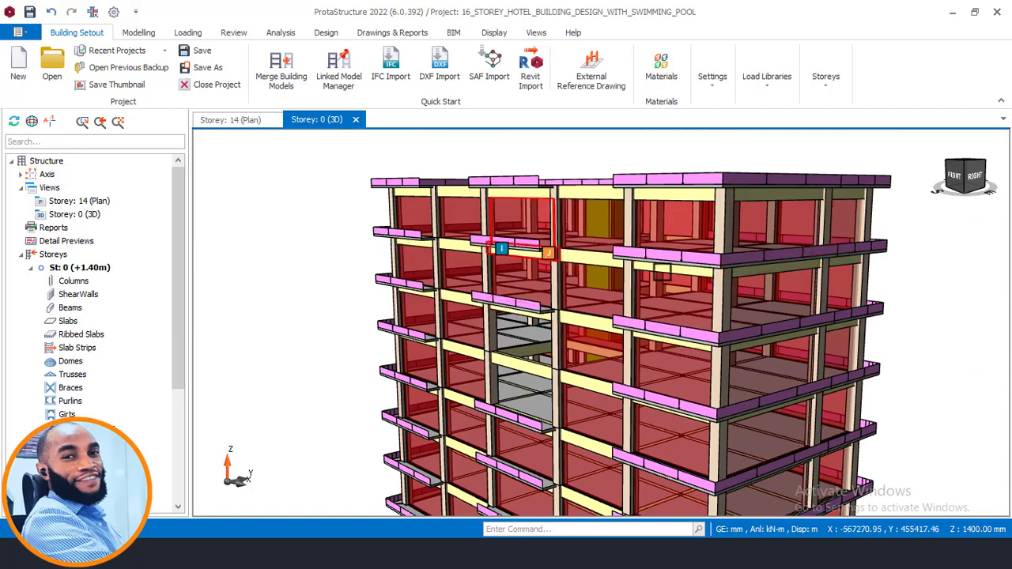
pyautogui.moveTo(583, 337); pyautogui.dragTo(560, 282, button='middle')
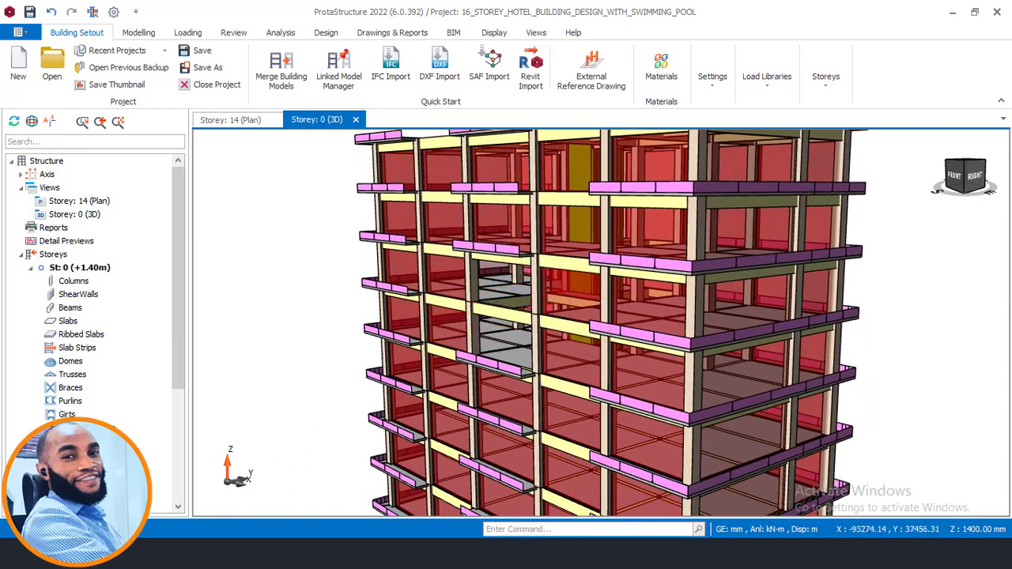
# - Switch to the AutoCAD section drawing and examine the storeys around the green roof
pyautogui.moveTo(237, 553)
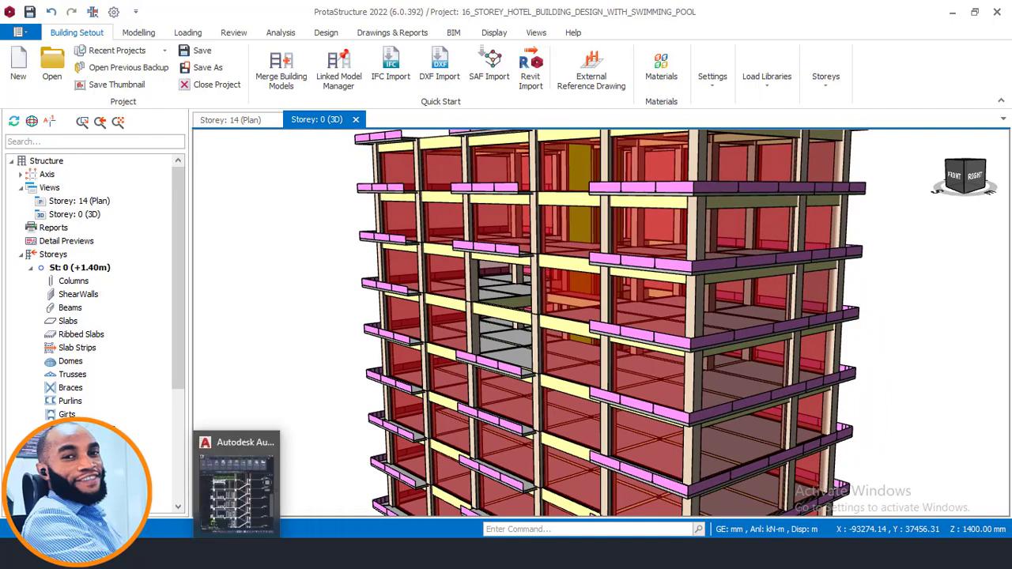
pyautogui.click(237, 482)
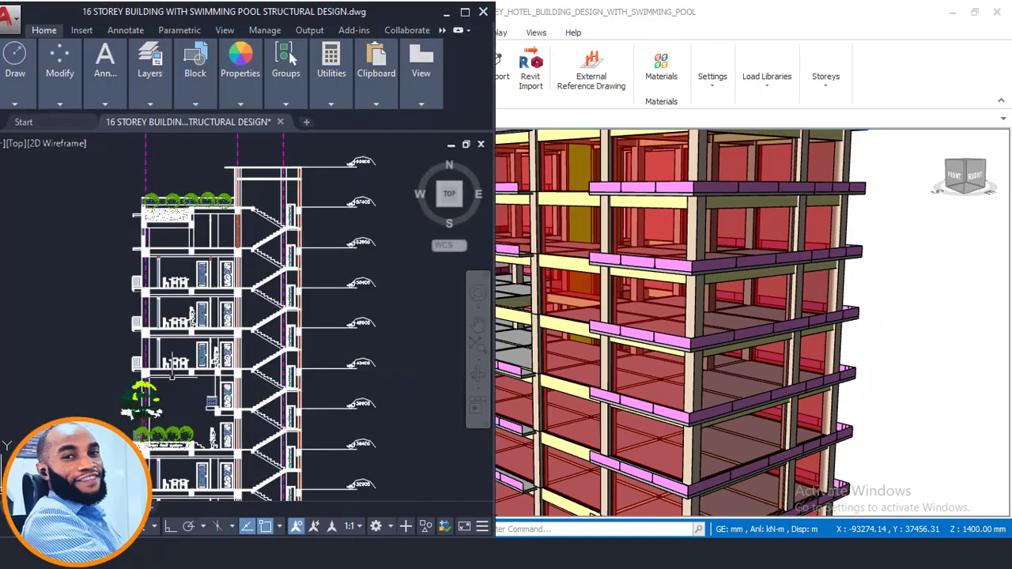
pyautogui.scroll(3, 166, 348)
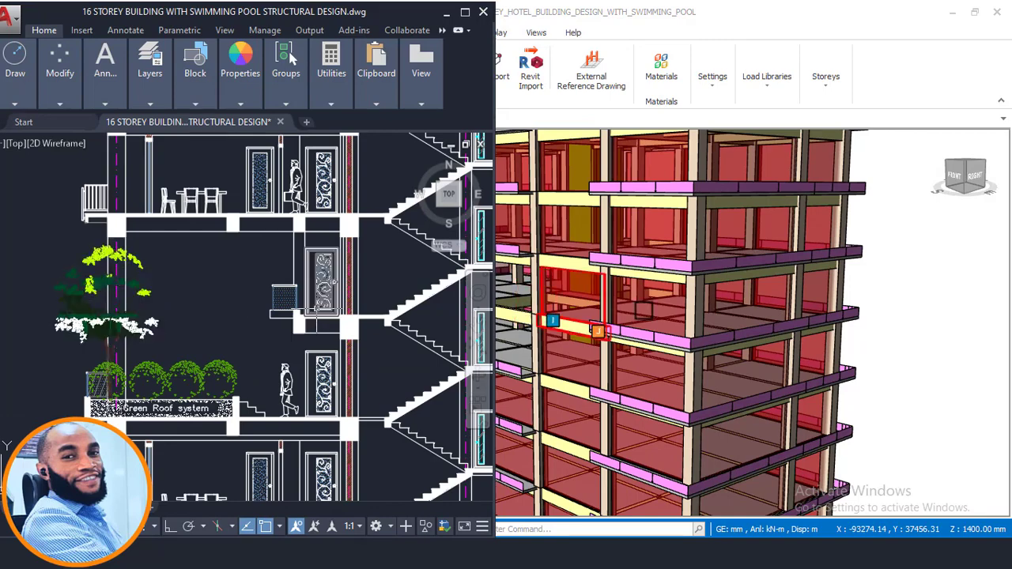
# - Return to the ProtaStructure 3D model and delete edge beam 11B5 from the front of the open Storey 11 bay
pyautogui.moveTo(648, 312); pyautogui.dragTo(794, 317, button='middle')
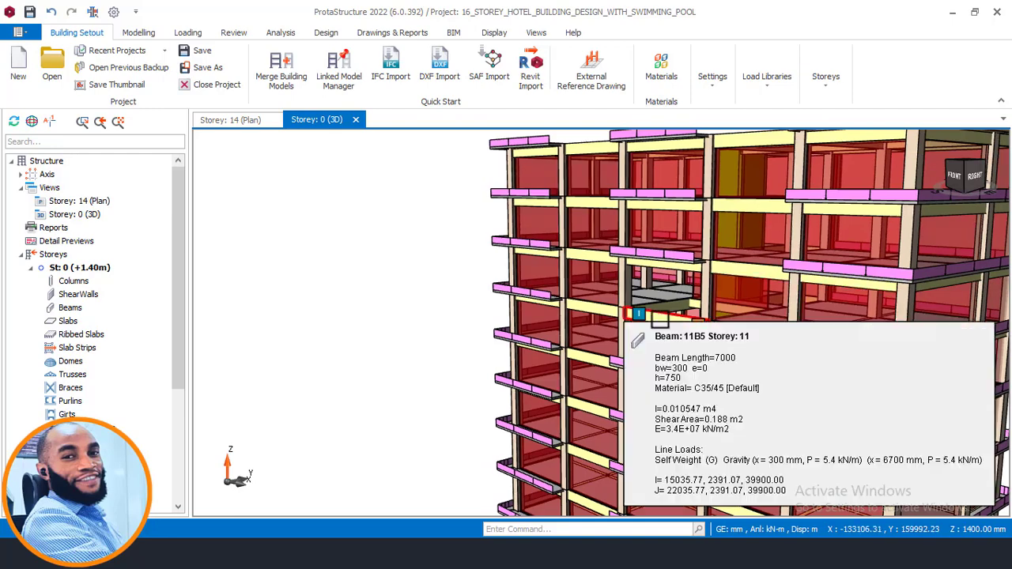
pyautogui.click(656, 318)
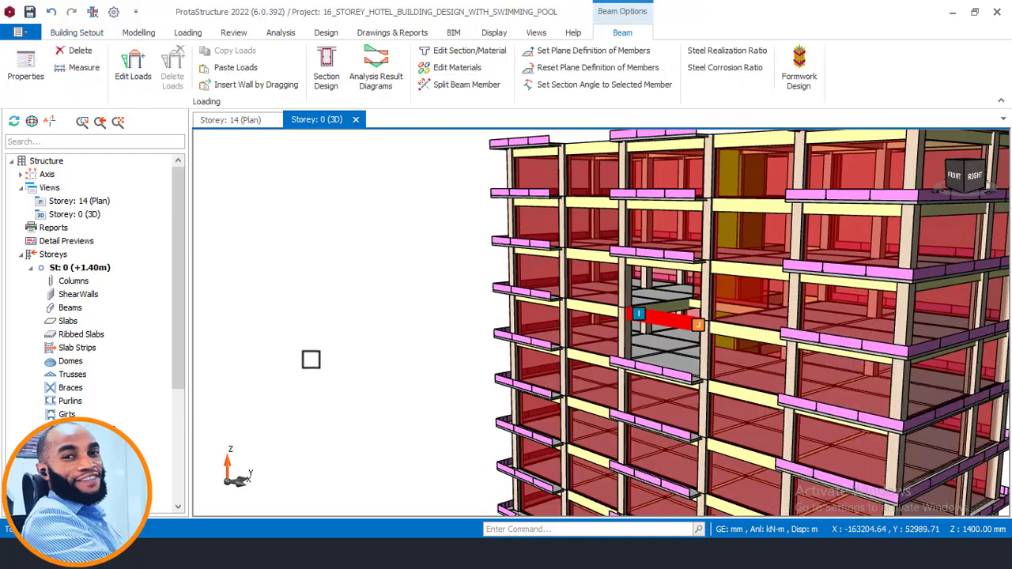
pyautogui.press('Escape')
pyautogui.scroll(3, 582, 285)
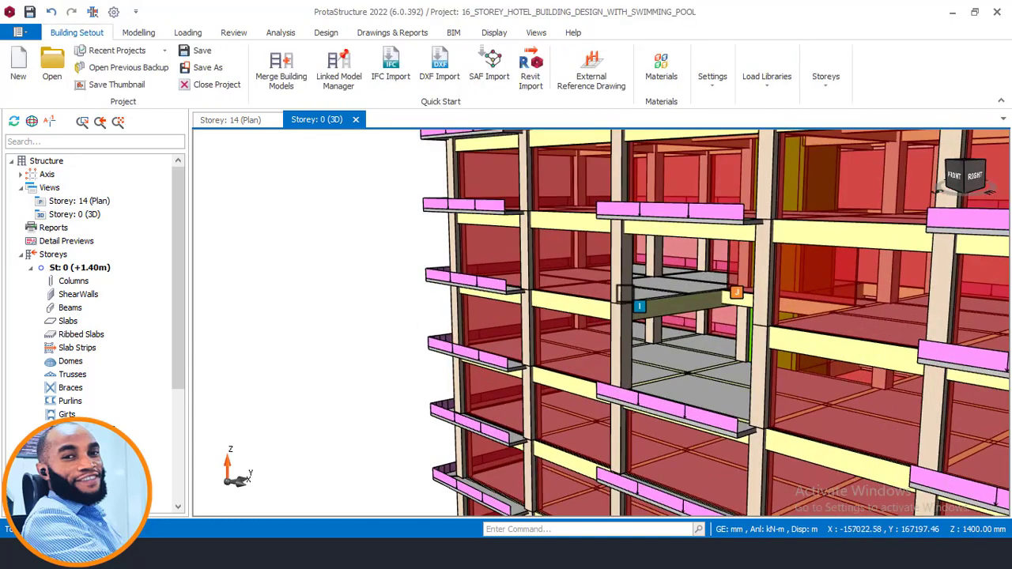
pyautogui.scroll(2, 581, 285)
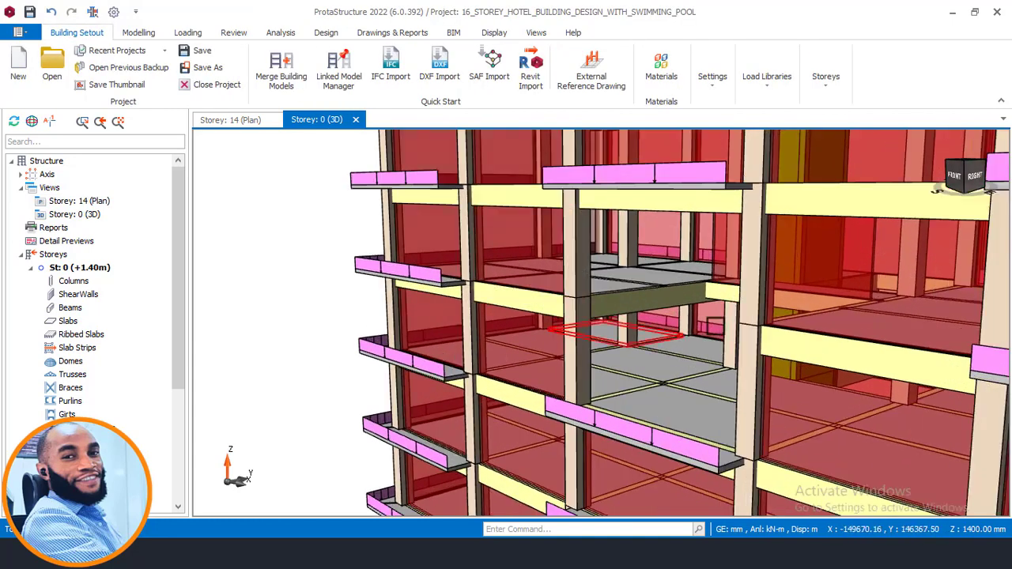
# - Examine the open Storey 11 bay in the 3D model from the front and both sides
pyautogui.scroll(-2, 689, 319)
pyautogui.moveTo(690, 345)
pyautogui.mouseDown(button='middle')
pyautogui.moveTo(780, 345)
pyautogui.moveTo(701, 336)
pyautogui.mouseUp(button='middle')
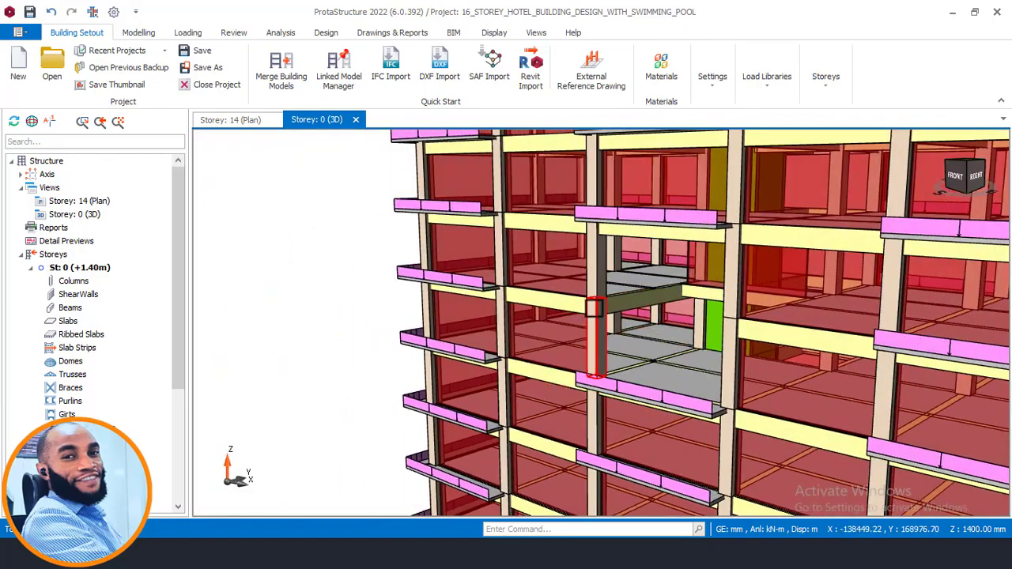
pyautogui.moveTo(595, 349); pyautogui.dragTo(714, 345, button='middle')
pyautogui.moveTo(601, 344); pyautogui.dragTo(526, 352, button='middle')
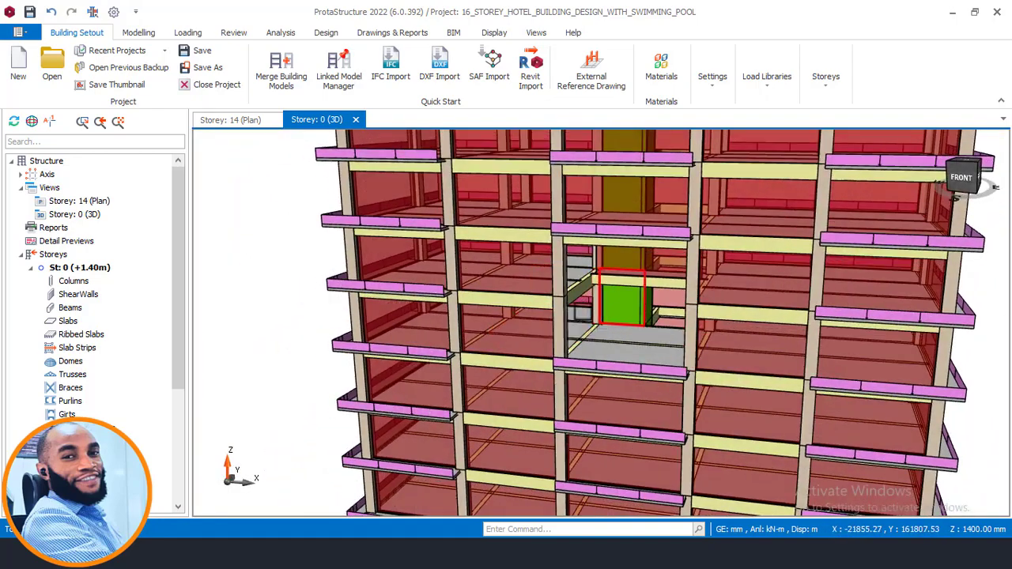
pyautogui.moveTo(627, 338); pyautogui.dragTo(707, 344, button='middle')
pyautogui.scroll(3, 659, 323)
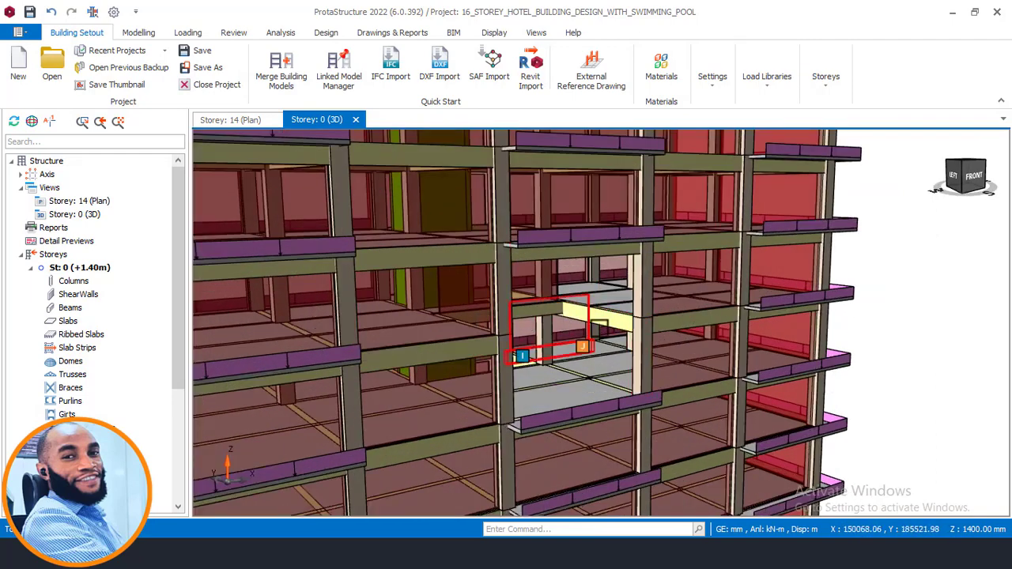
pyautogui.moveTo(599, 321); pyautogui.dragTo(567, 332, button='middle')
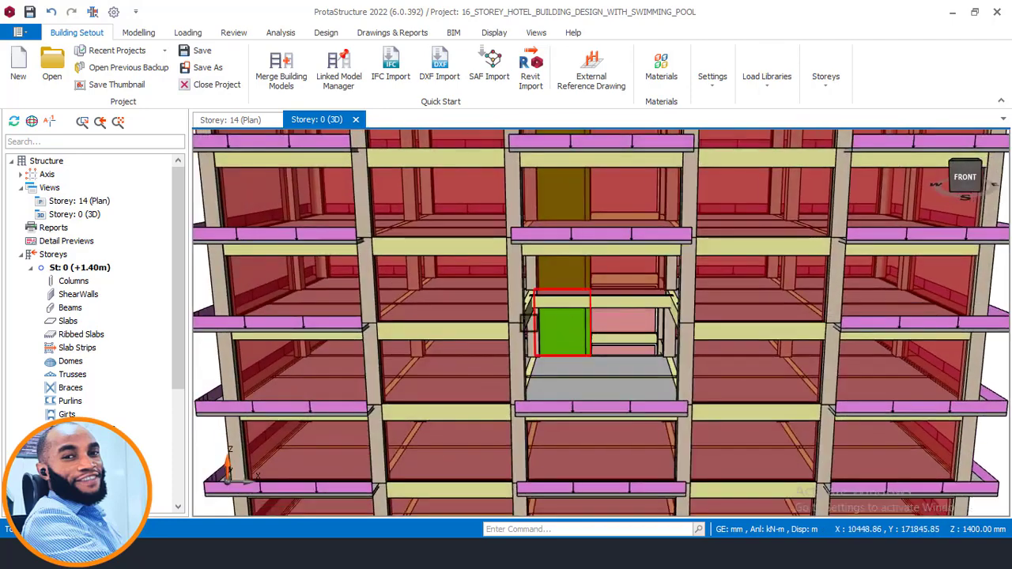
pyautogui.scroll(-2, 554, 458)
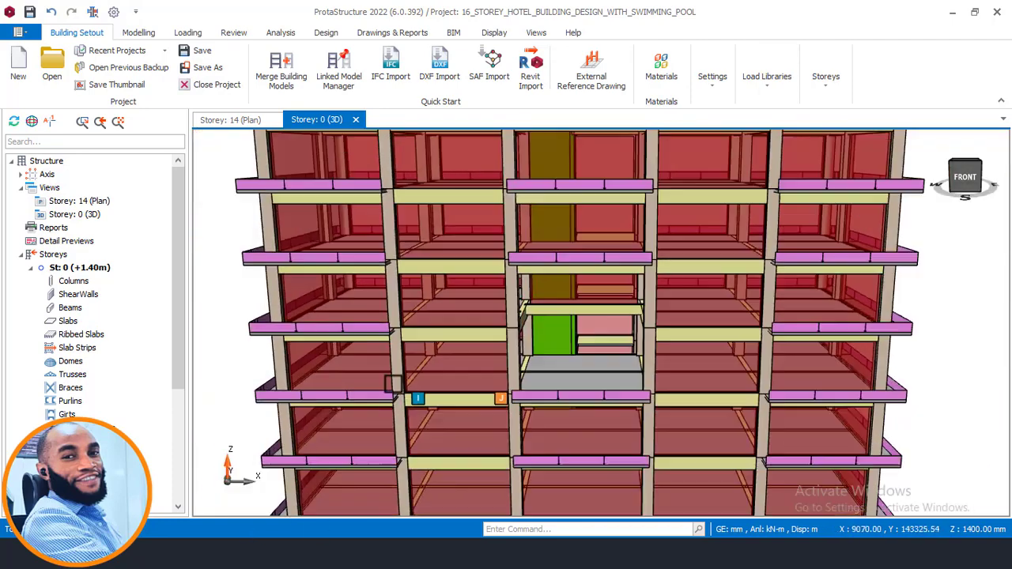
# - Switch to the AutoCAD section drawing and examine the open storey above the green roof system
pyautogui.hotkey('alt', 'Tab')
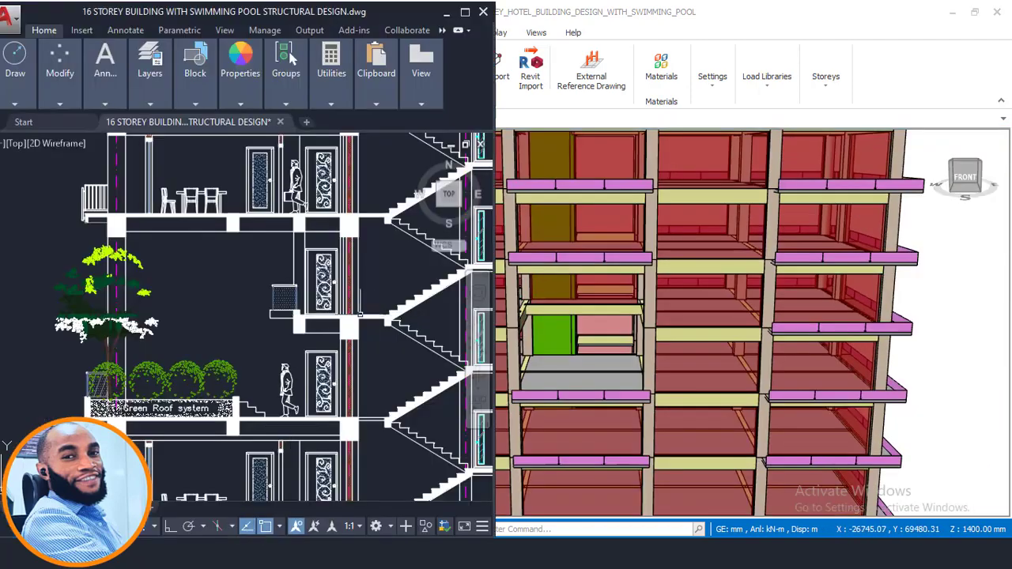
pyautogui.scroll(-4, 297, 321)
pyautogui.scroll(3, 298, 323)
pyautogui.scroll(2, 297, 323)
pyautogui.moveTo(75, 322); pyautogui.dragTo(332, 334, button='middle')
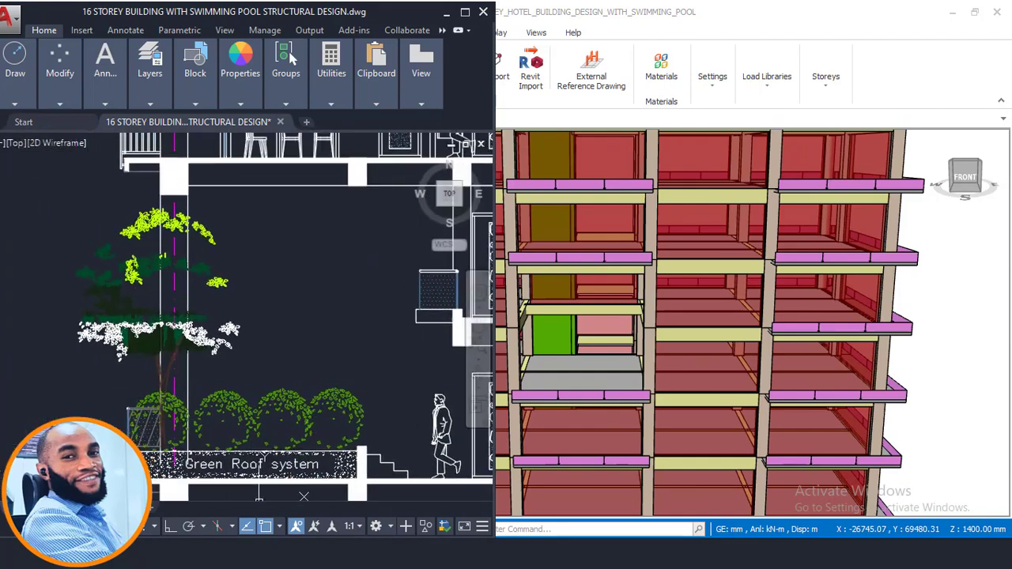
pyautogui.scroll(-2, 158, 306)
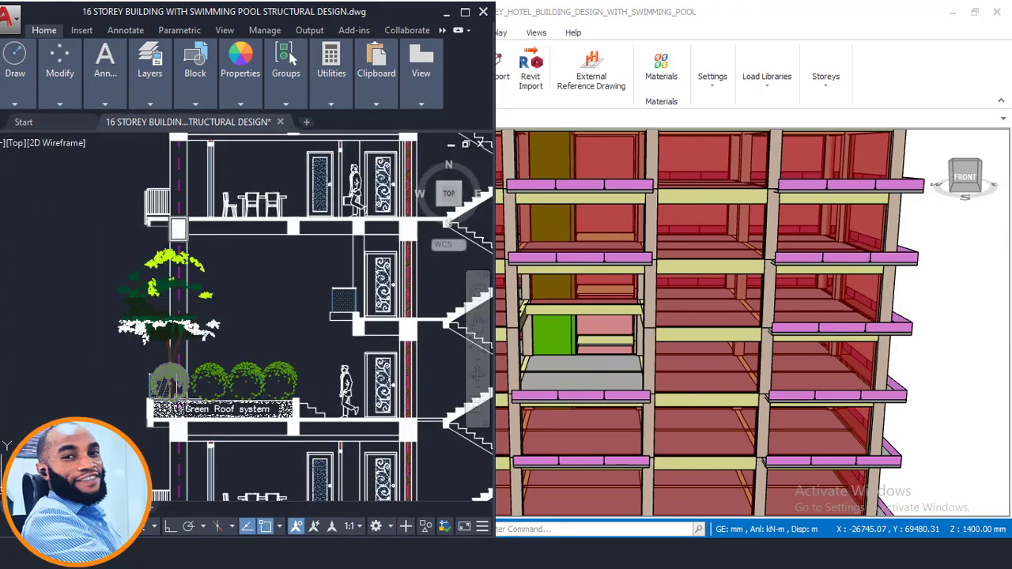
# - Return to the ProtaStructure 3D model and inspect the open bay and the roof level from the right side
pyautogui.scroll(-2, 675, 325)
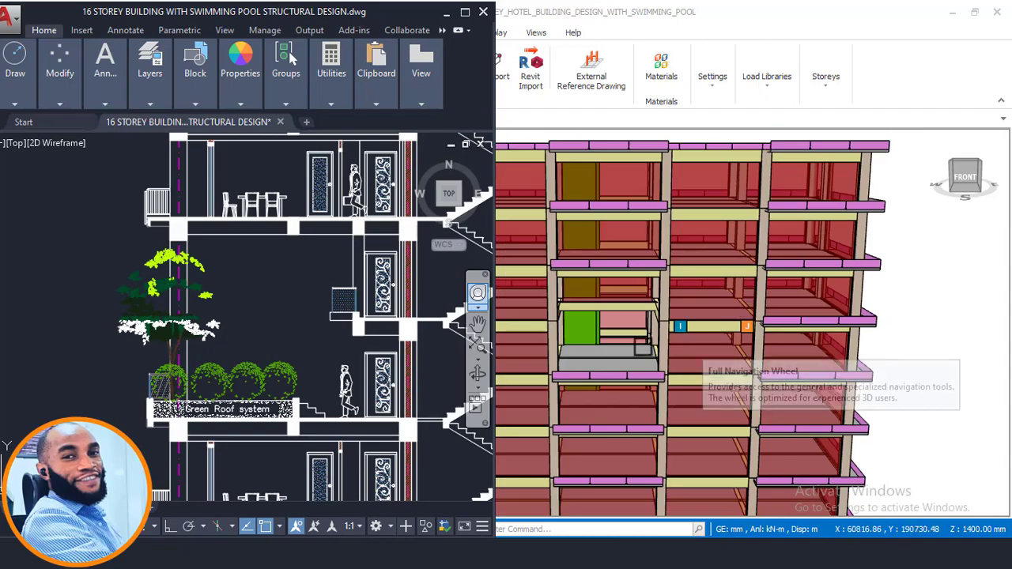
pyautogui.moveTo(677, 328); pyautogui.dragTo(585, 312, button='middle')
pyautogui.scroll(2, 650, 328)
pyautogui.scroll(-2, 674, 322)
pyautogui.scroll(3, 566, 323)
pyautogui.scroll(-2, 557, 316)
pyautogui.scroll(2, 602, 316)
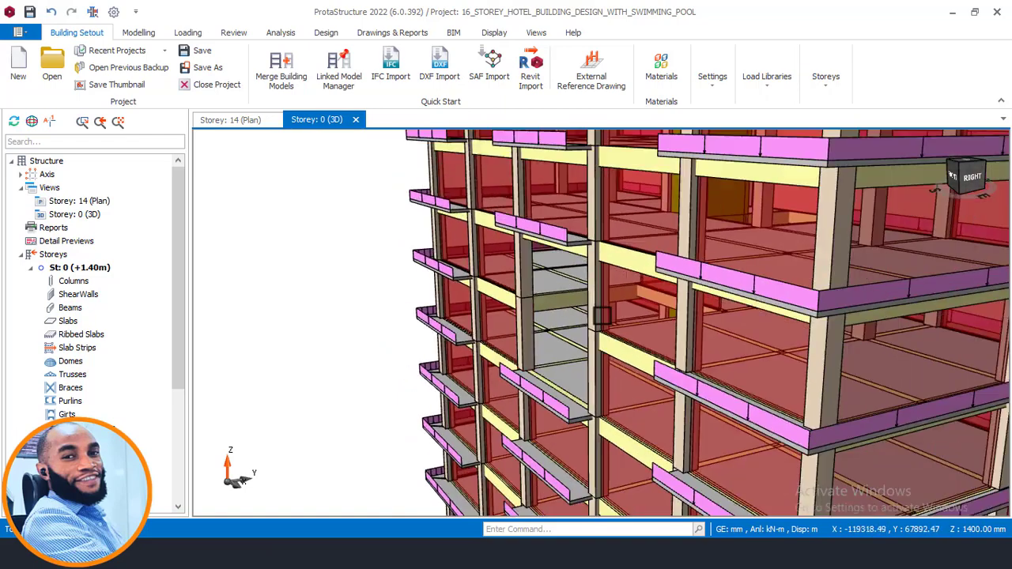
pyautogui.scroll(-2, 601, 315)
pyautogui.moveTo(467, 322); pyautogui.dragTo(497, 429, button='middle')
pyautogui.scroll(-2, 540, 325)
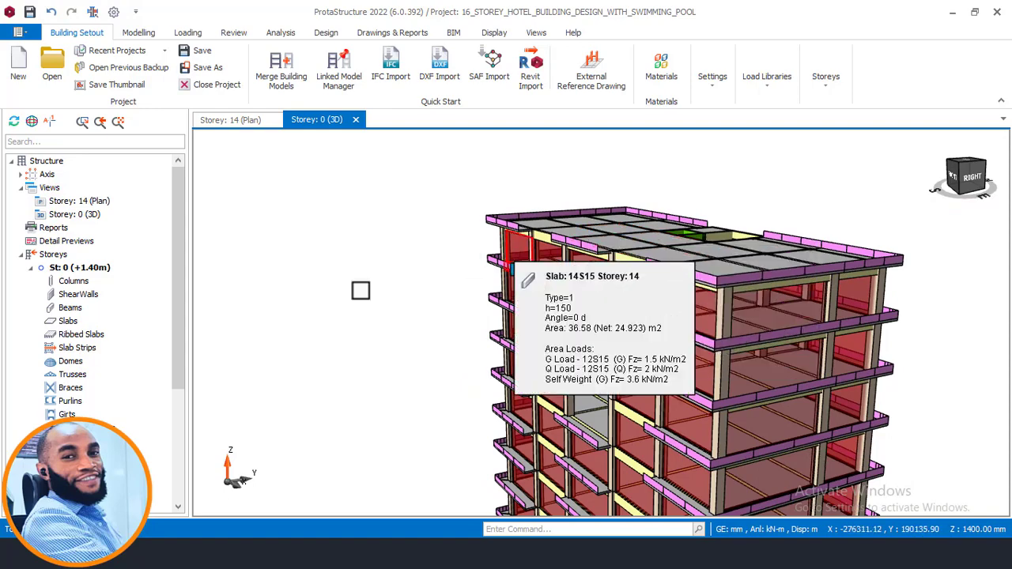
# - Compare the upper storeys in the AutoCAD section with the ProtaStructure 3D model and its list of storey levels
pyautogui.click(427, 553)
pyautogui.scroll(-6, 304, 316)
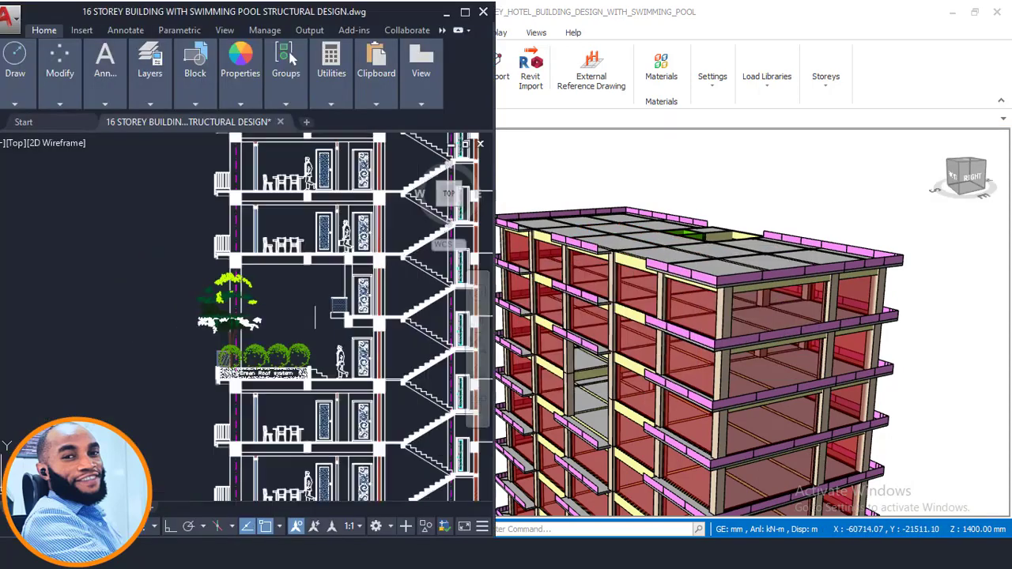
pyautogui.moveTo(313, 225); pyautogui.dragTo(293, 293, button='middle')
pyautogui.scroll(2, 292, 292)
pyautogui.scroll(-3, 292, 293)
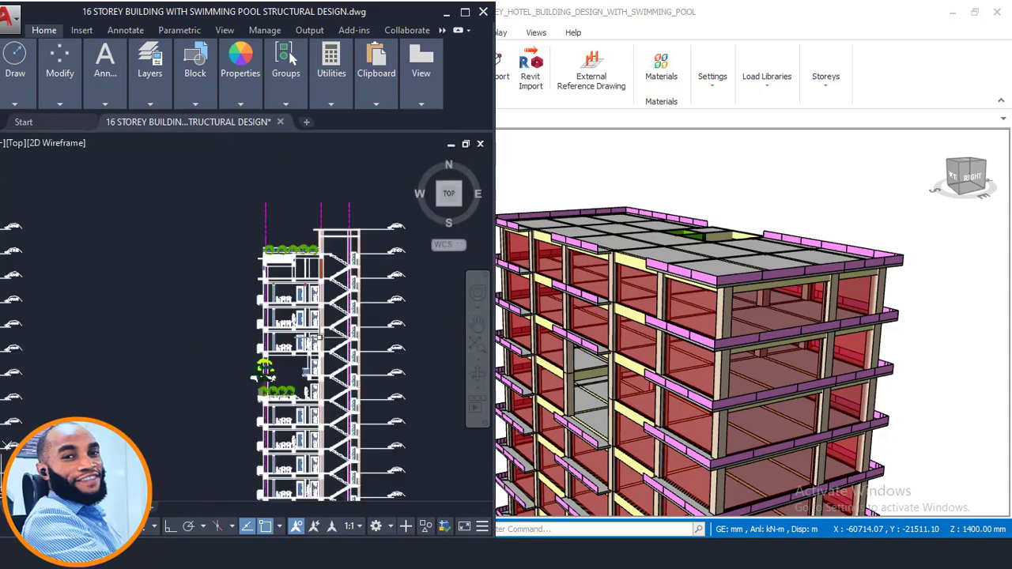
pyautogui.scroll(-2, 763, 192)
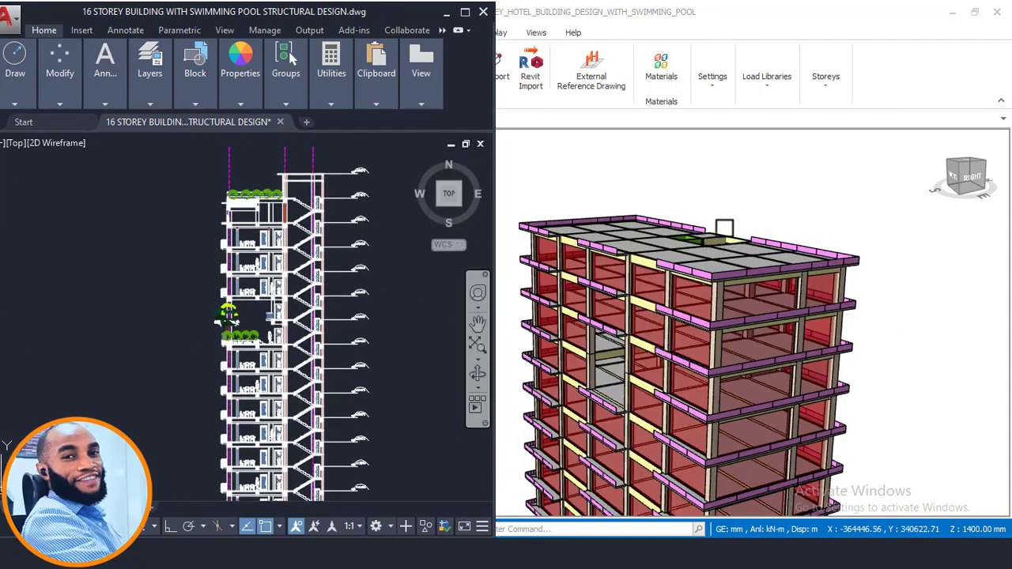
pyautogui.scroll(-2, 736, 208)
pyautogui.click(755, 207)
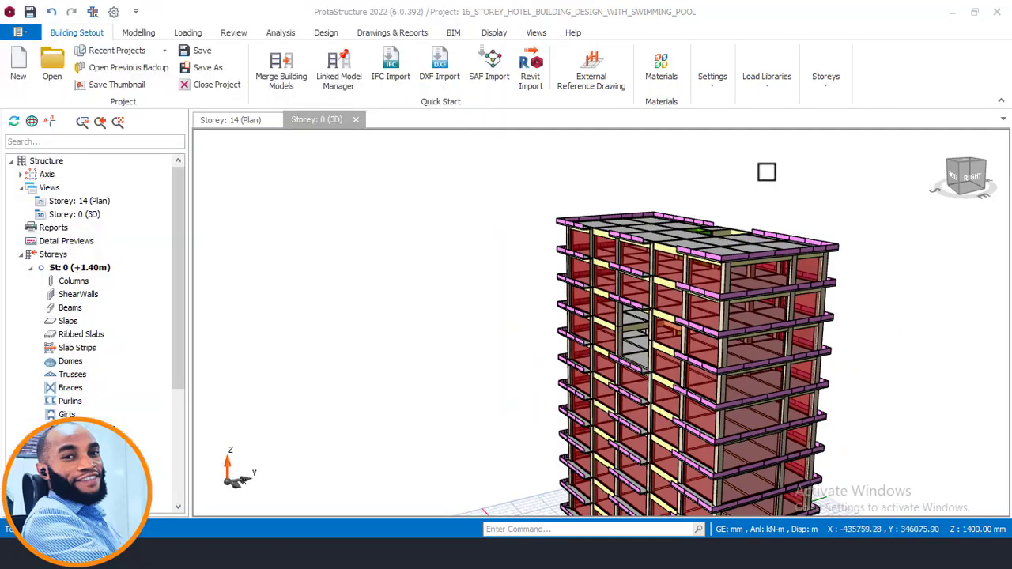
pyautogui.moveTo(179, 277); pyautogui.dragTo(185, 446)
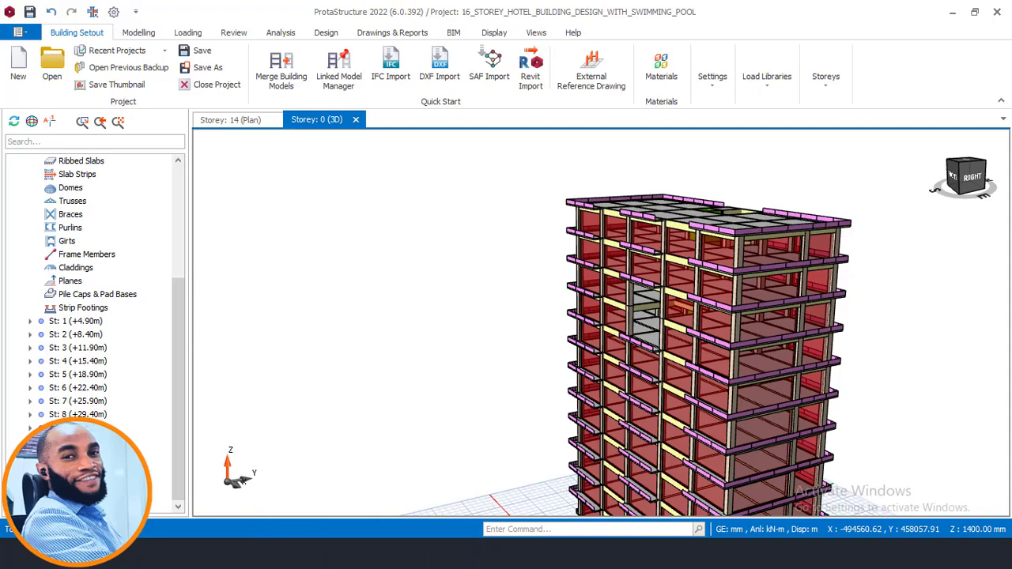
# - Switch to the AutoCAD section, read the storey level marks and select the +50400 level line
pyautogui.click(242, 553)
pyautogui.scroll(4, 360, 276)
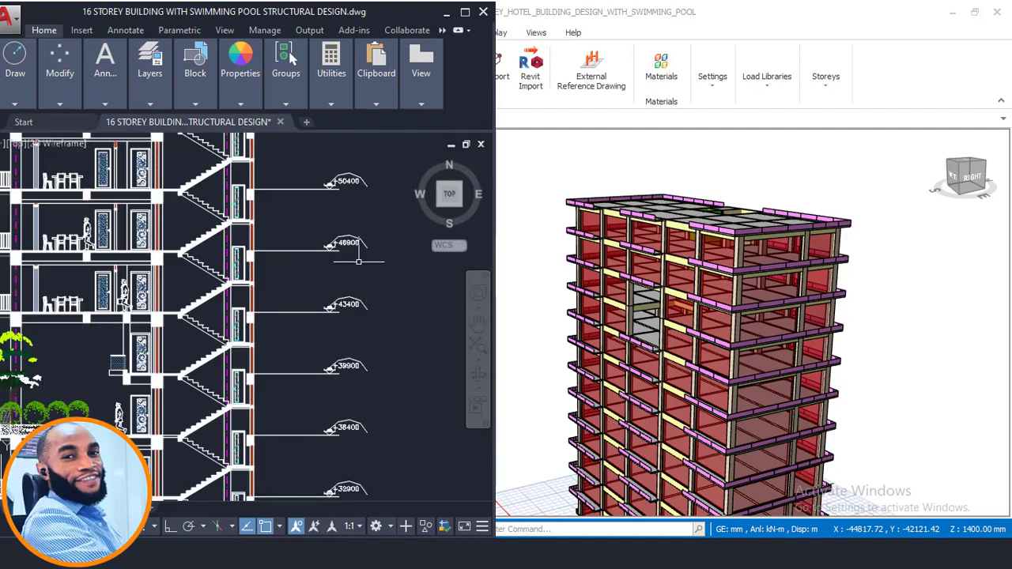
pyautogui.scroll(2, 338, 186)
pyautogui.scroll(-5, 340, 332)
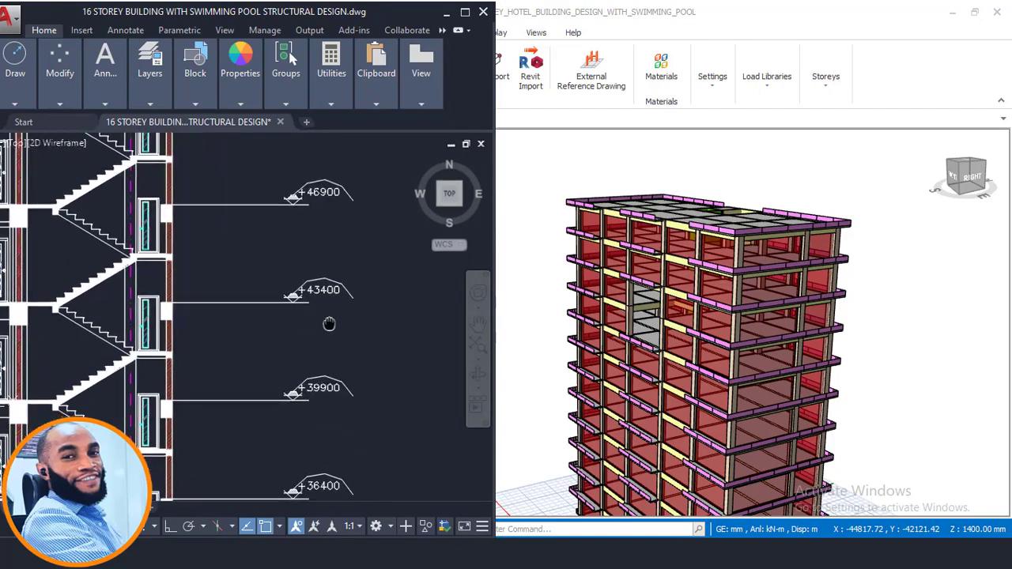
pyautogui.scroll(8, 368, 324)
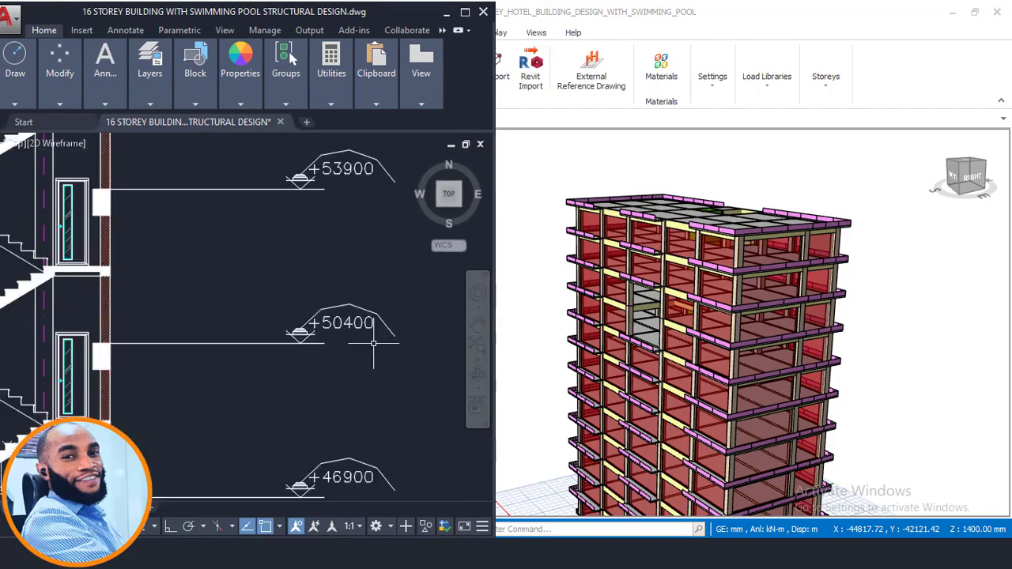
pyautogui.scroll(-5, 335, 313)
pyautogui.click(219, 297)
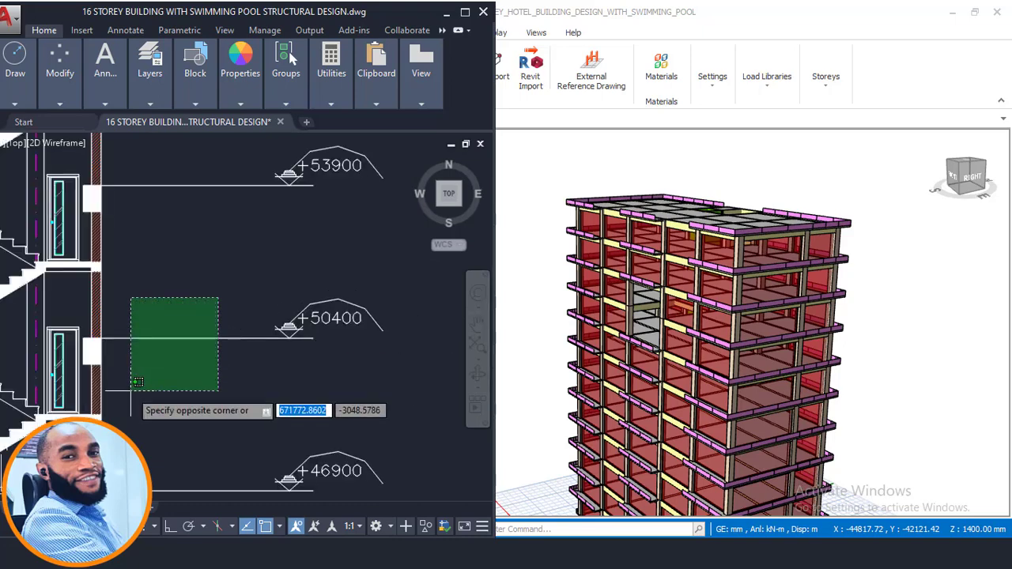
pyautogui.click(129, 392)
# - Add the floor slab and beams at level +50400 to the selection in the section drawing
pyautogui.scroll(-7, 336, 312)
pyautogui.scroll(2, 223, 326)
pyautogui.moveTo(316, 313); pyautogui.dragTo(373, 319, button='middle')
pyautogui.click(118, 313)
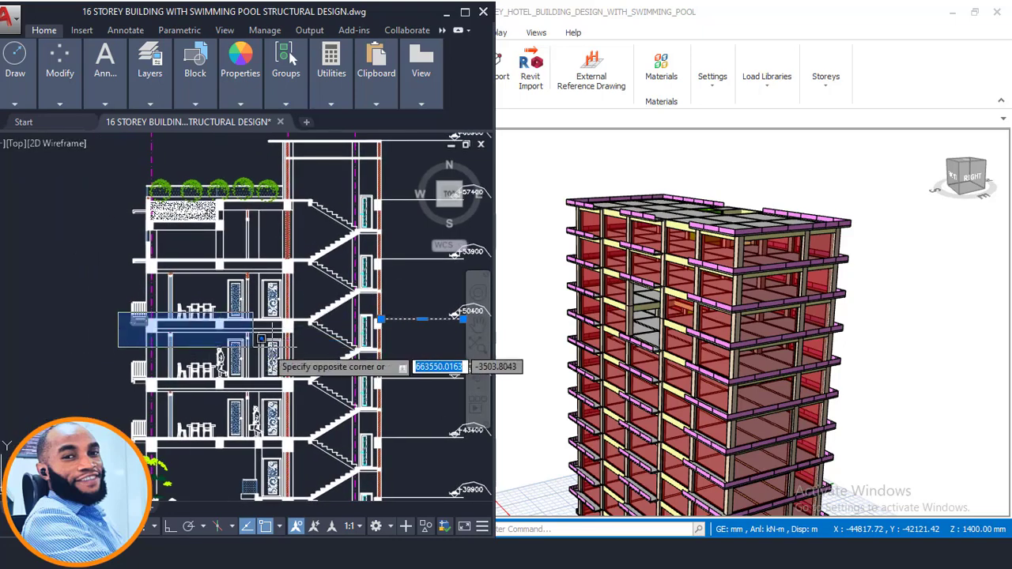
pyautogui.click(308, 342)
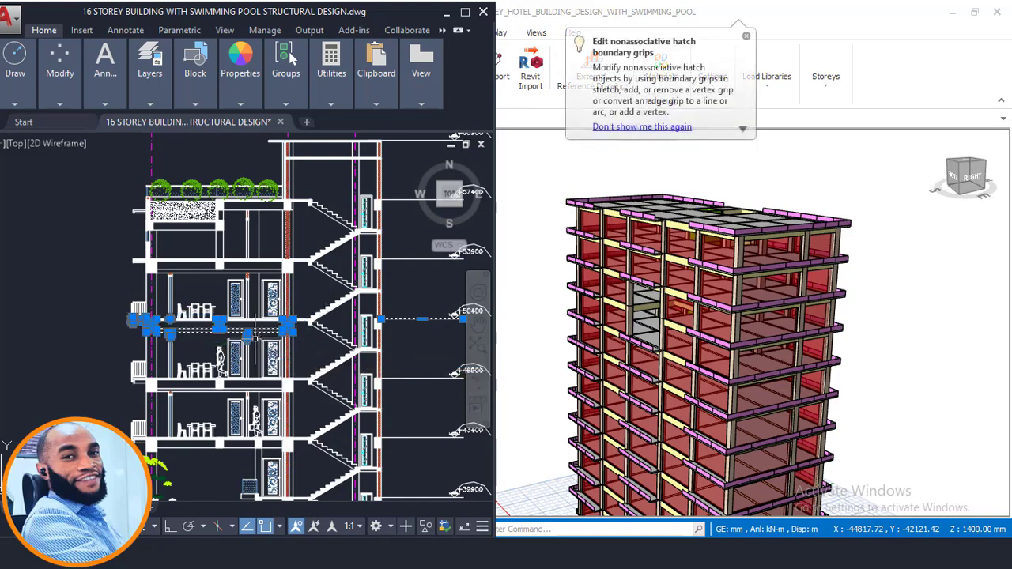
pyautogui.scroll(-5, 253, 336)
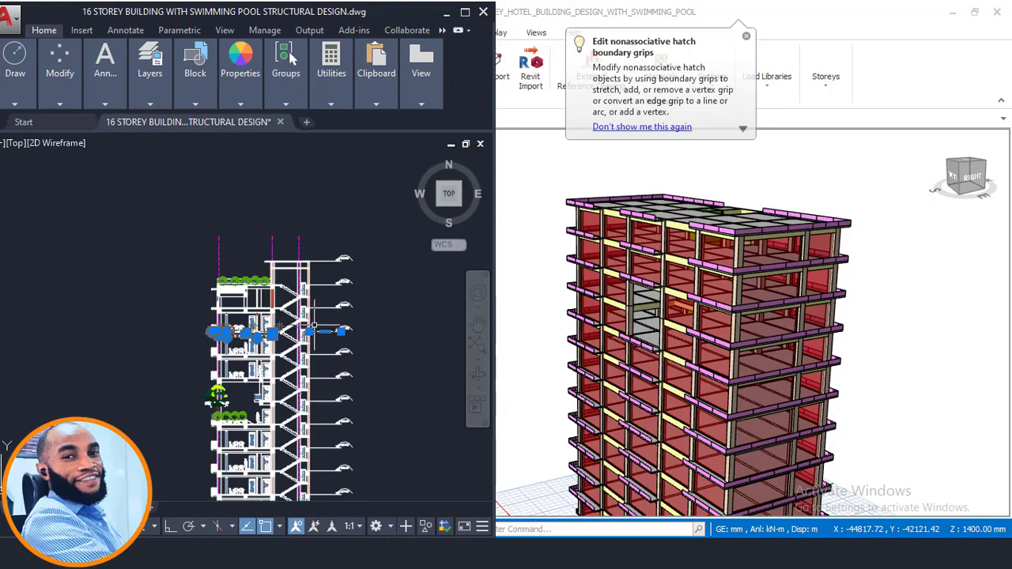
# - Maximise the AutoCAD window and look over the lower floor plans above the elevations and sections
pyautogui.doubleClick(319, 9)
pyautogui.scroll(-8, 408, 346)
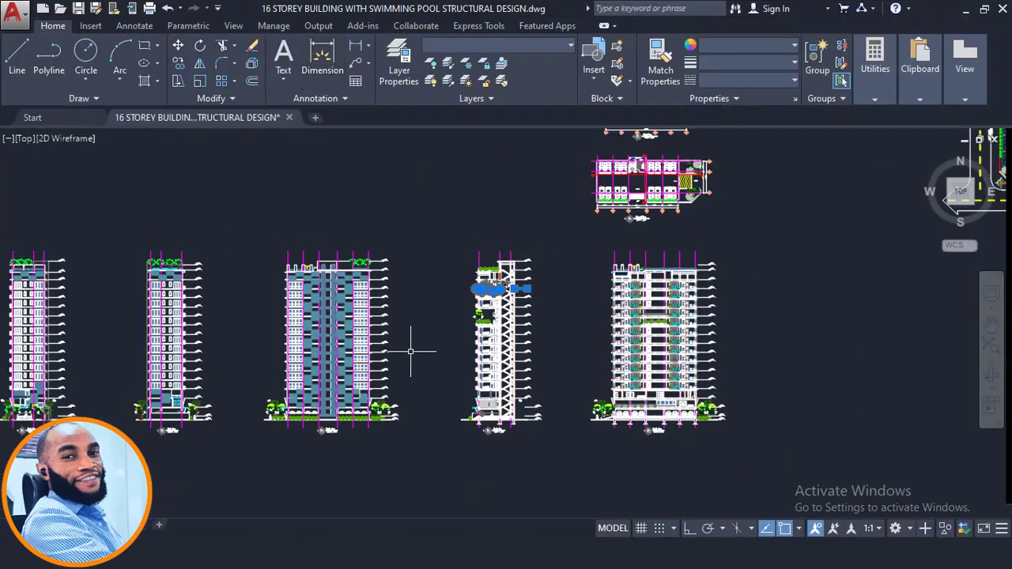
pyautogui.moveTo(583, 267); pyautogui.dragTo(560, 349, button='middle')
pyautogui.scroll(6, 480, 306)
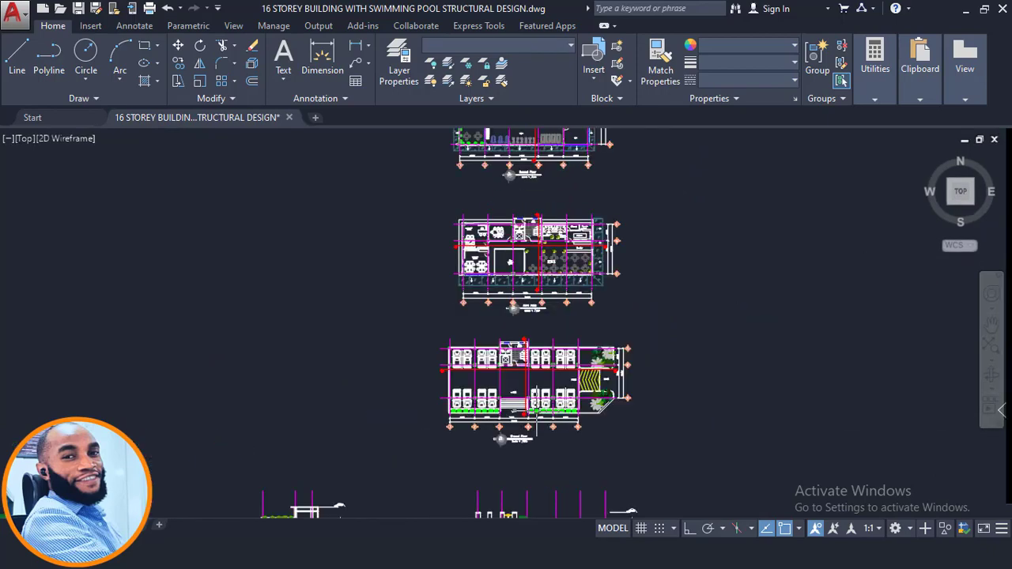
pyautogui.scroll(-4, 512, 269)
pyautogui.scroll(2, 505, 255)
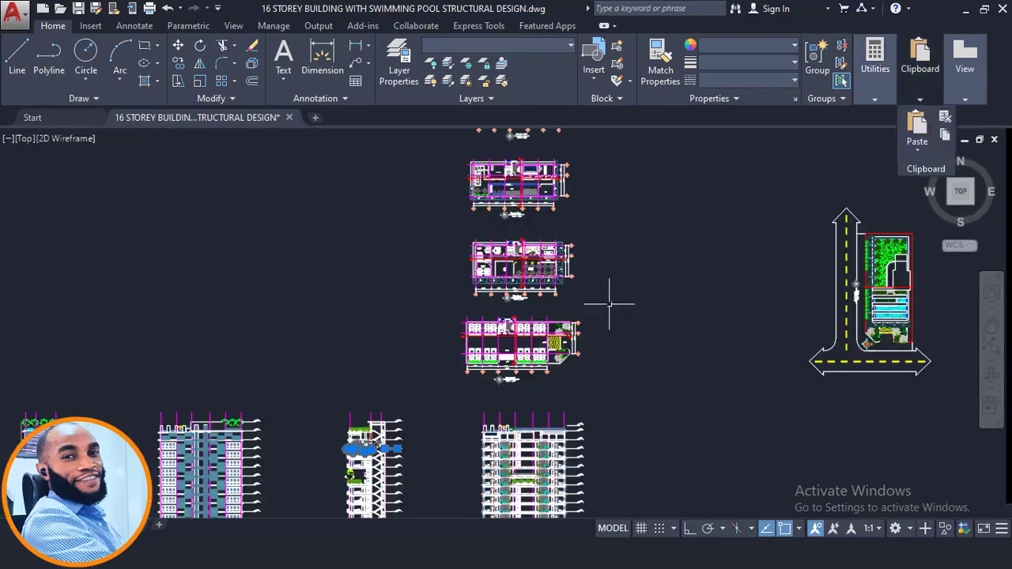
pyautogui.scroll(-2, 482, 354)
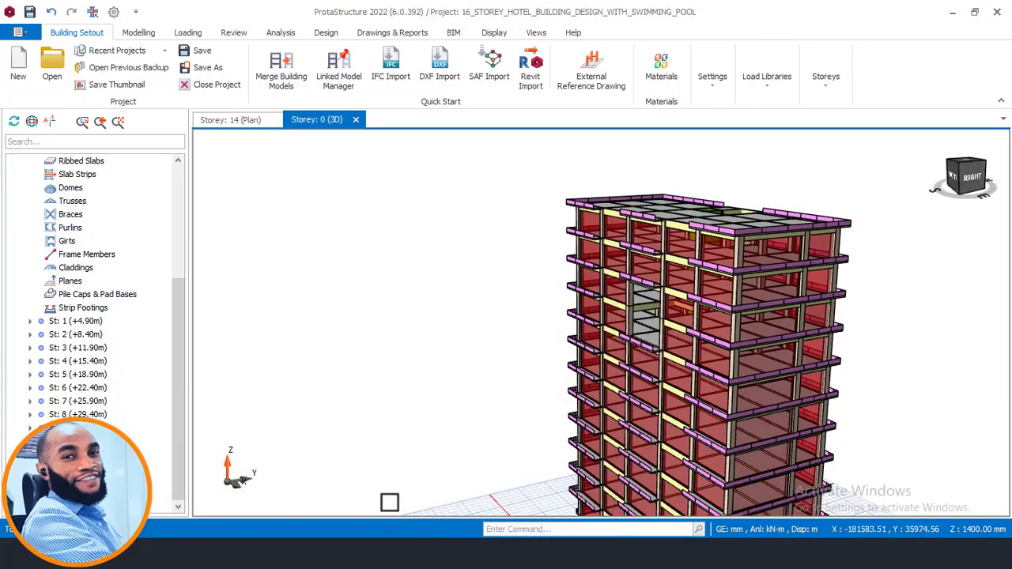
# - Switch to the ProtaStructure 3D model and inspect its upper storeys
pyautogui.scroll(1, 653, 315)
pyautogui.moveTo(642, 277); pyautogui.dragTo(610, 296, button='middle')
pyautogui.scroll(2, 610, 296)
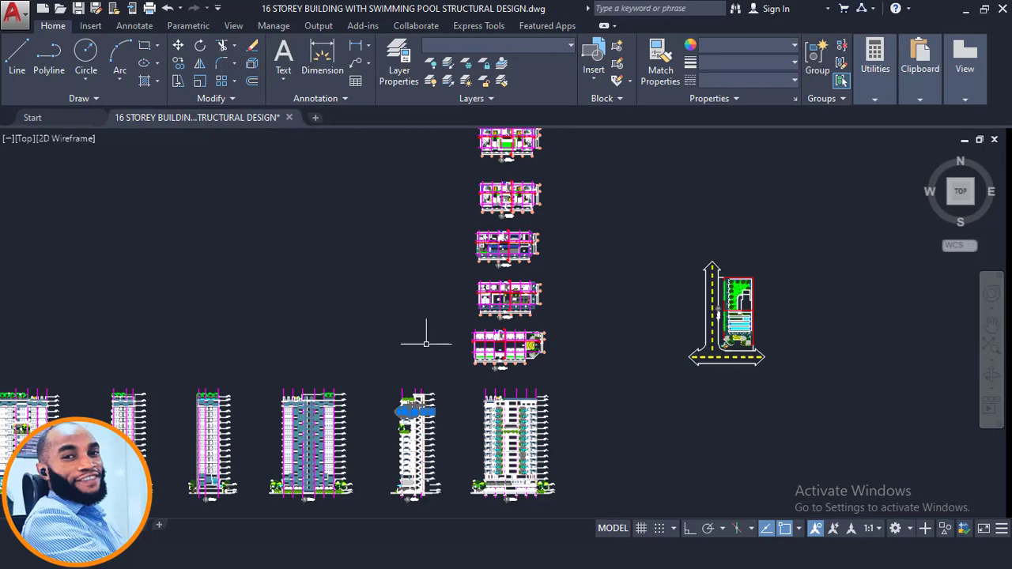
# - In the AutoCAD section, clear the +50400 selection and select the floor slab and beams at level +53900
pyautogui.scroll(10, 426, 343)
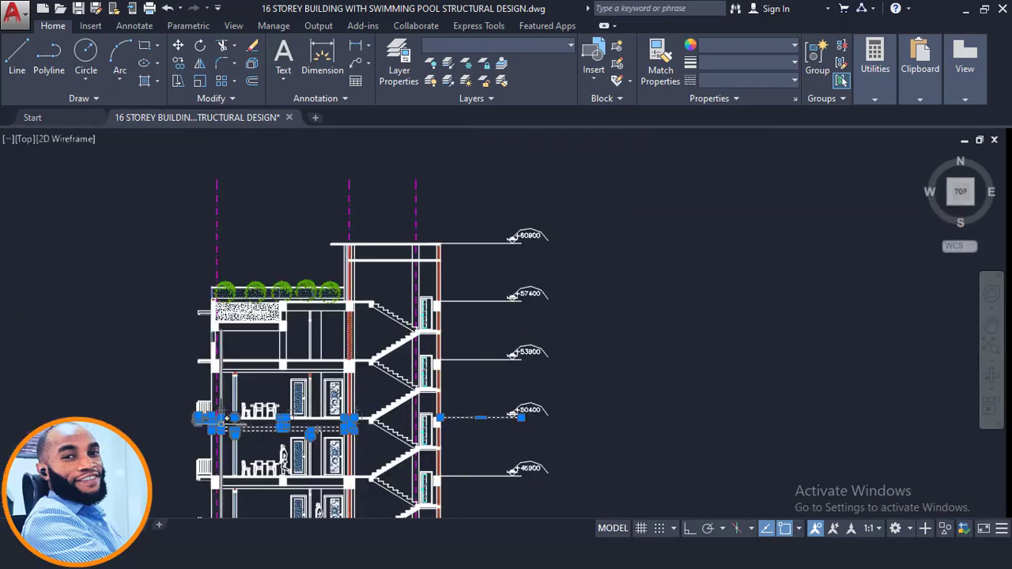
pyautogui.scroll(4, 228, 419)
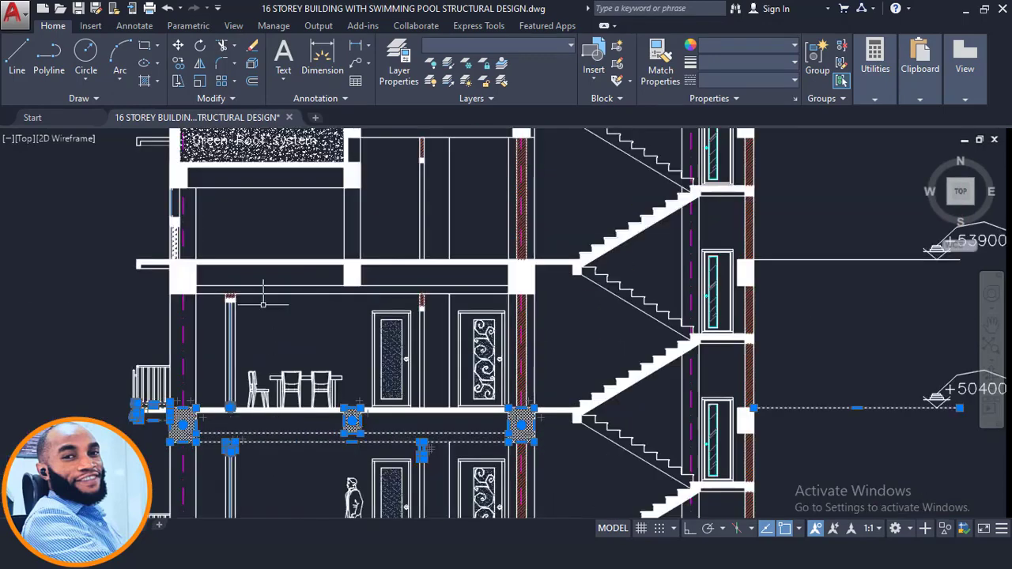
pyautogui.scroll(-2, 362, 325)
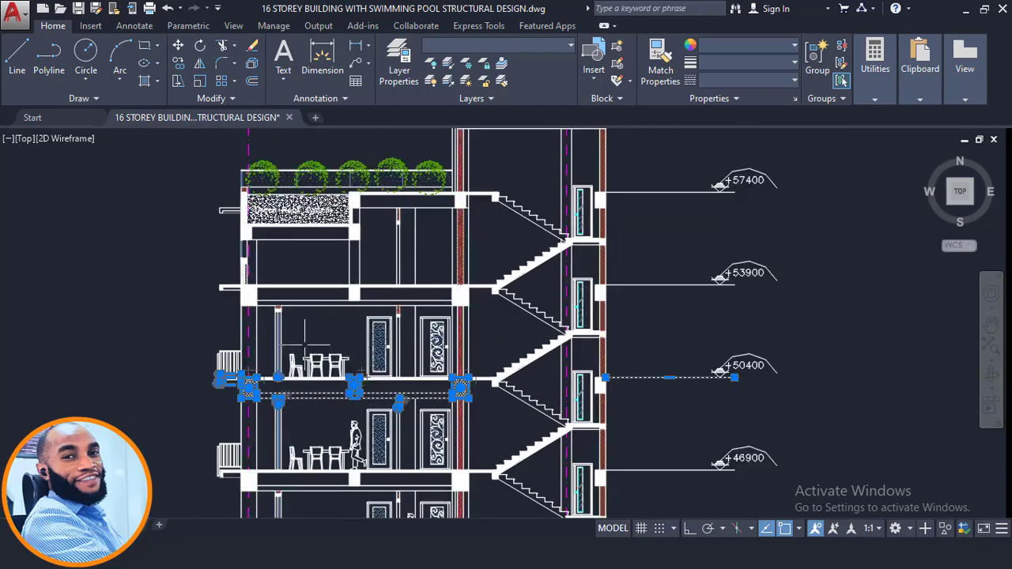
pyautogui.moveTo(283, 330); pyautogui.dragTo(283, 389, button='middle')
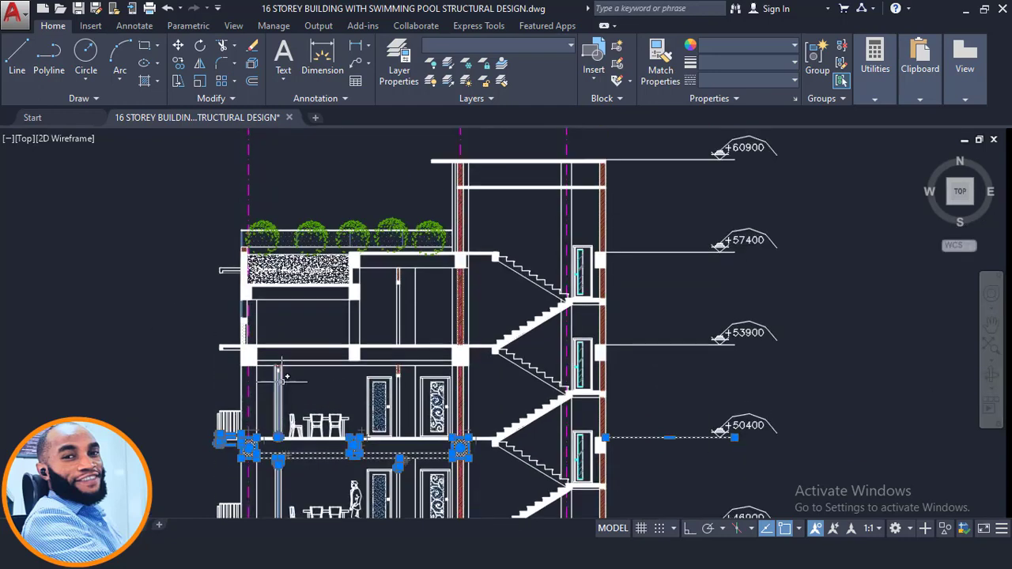
pyautogui.press('Escape')
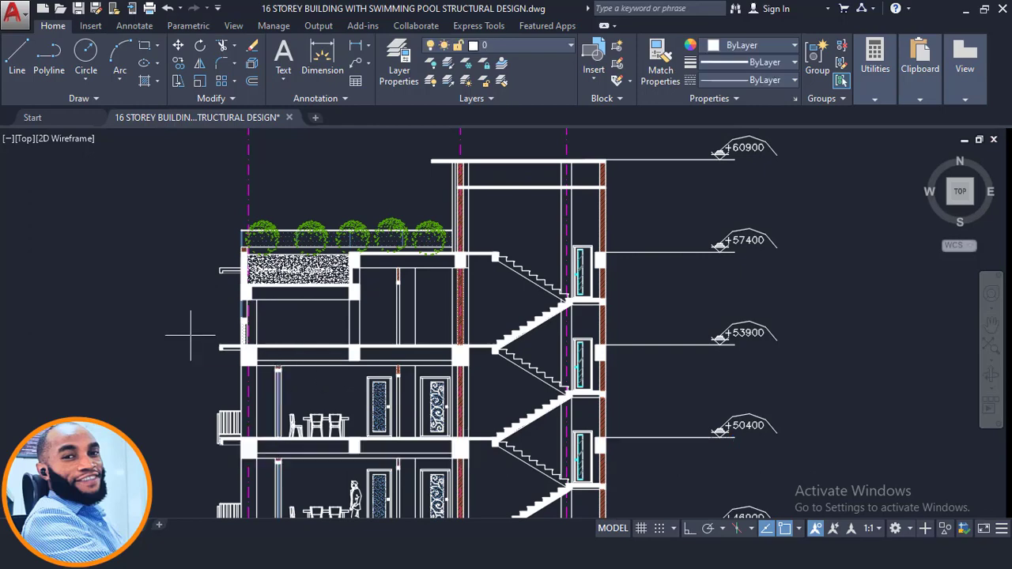
pyautogui.click(190, 336)
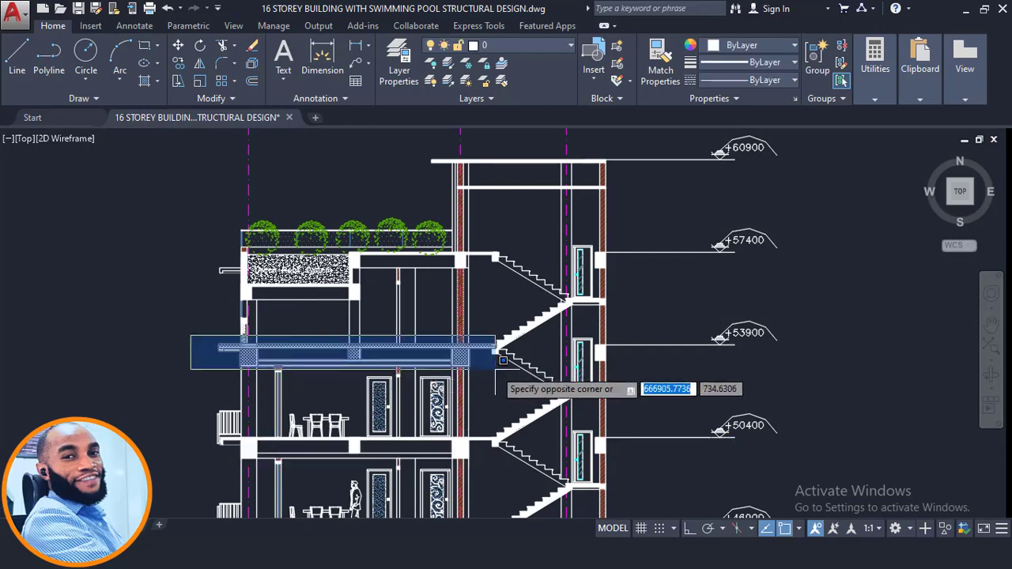
pyautogui.click(503, 363)
# - Move from the section drawing to the 15th Floor (storage floor) plan among the upper floor plans
pyautogui.scroll(-5, 379, 367)
pyautogui.moveTo(577, 275)
pyautogui.mouseDown(button='middle')
pyautogui.moveTo(577, 334)
pyautogui.moveTo(397, 453)
pyautogui.mouseUp(button='middle')
pyautogui.scroll(-2, 397, 454)
pyautogui.moveTo(522, 248); pyautogui.dragTo(495, 514, button='middle')
pyautogui.moveTo(478, 322); pyautogui.dragTo(472, 567, button='middle')
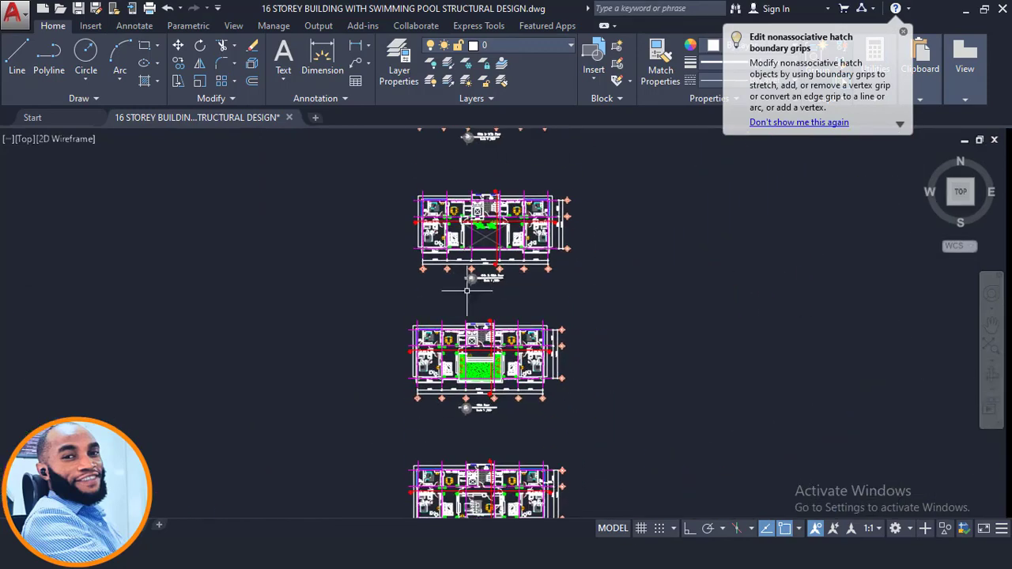
pyautogui.moveTo(466, 291); pyautogui.dragTo(469, 510, button='middle')
pyautogui.scroll(2, 483, 345)
pyautogui.moveTo(486, 347); pyautogui.dragTo(490, 480, button='middle')
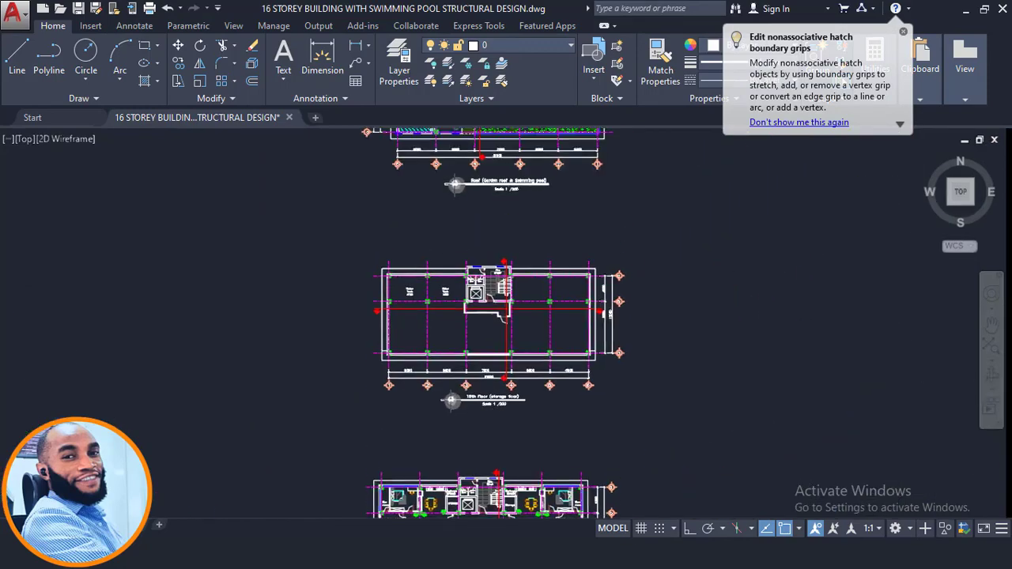
# - Examine the two water tank areas beside the lift core on the 15th Floor (storage floor) plan
pyautogui.scroll(8, 451, 309)
pyautogui.moveTo(420, 170); pyautogui.dragTo(430, 261, button='middle')
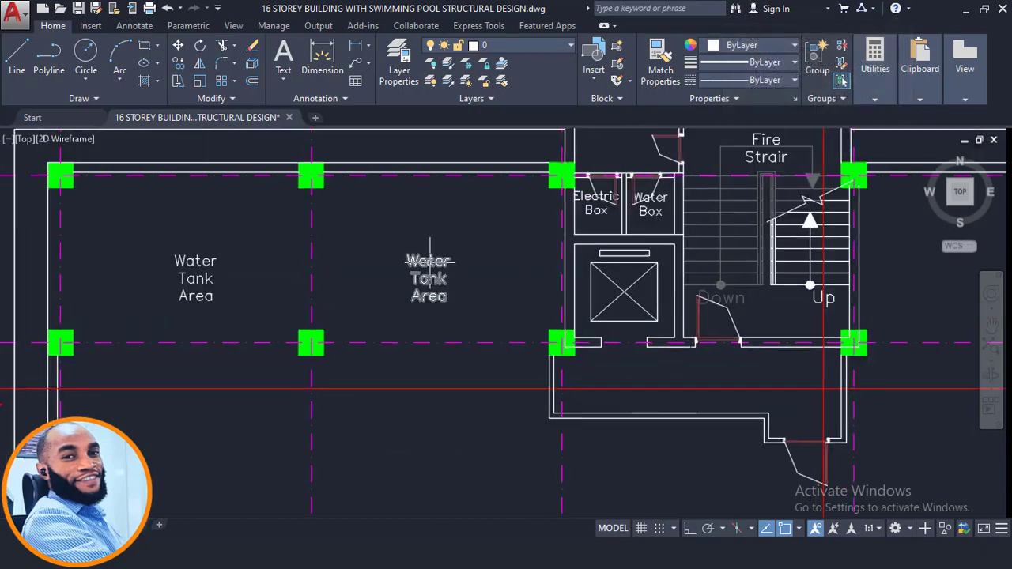
pyautogui.scroll(2, 430, 261)
pyautogui.click(387, 222)
pyautogui.press('Escape')
pyautogui.scroll(-2, 484, 242)
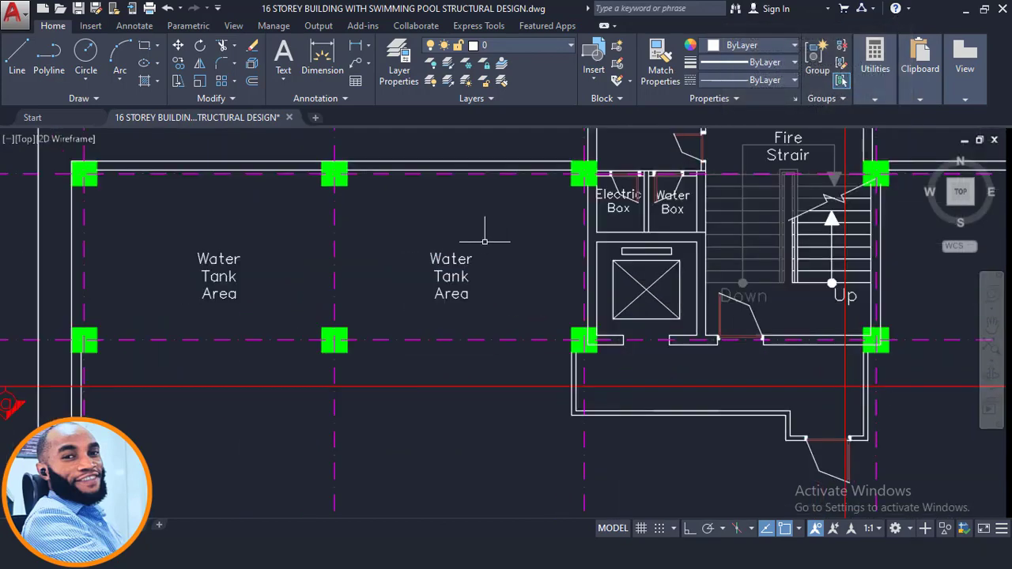
pyautogui.scroll(-2, 485, 242)
pyautogui.scroll(4, 331, 231)
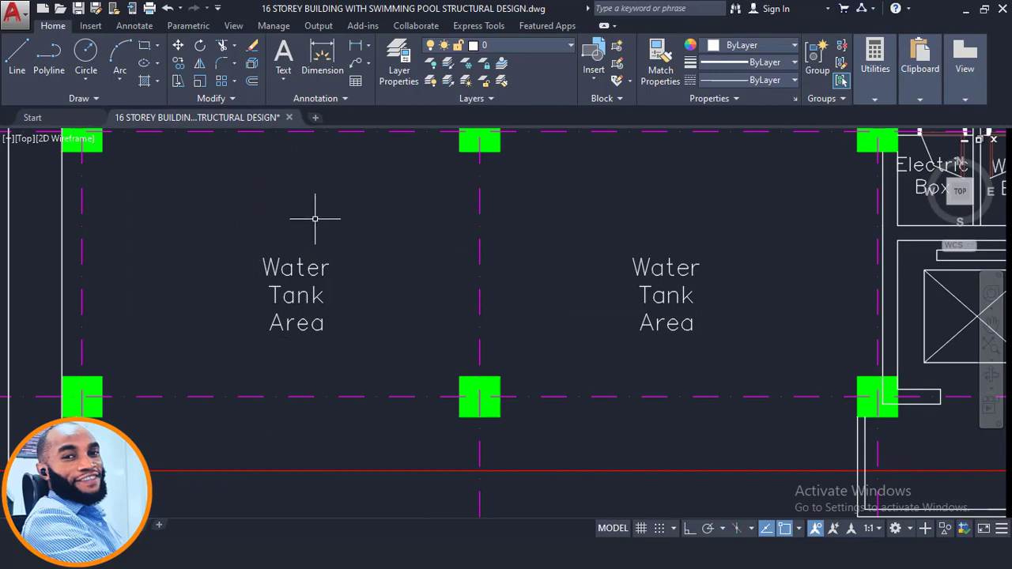
pyautogui.scroll(-4, 315, 219)
pyautogui.scroll(2, 283, 202)
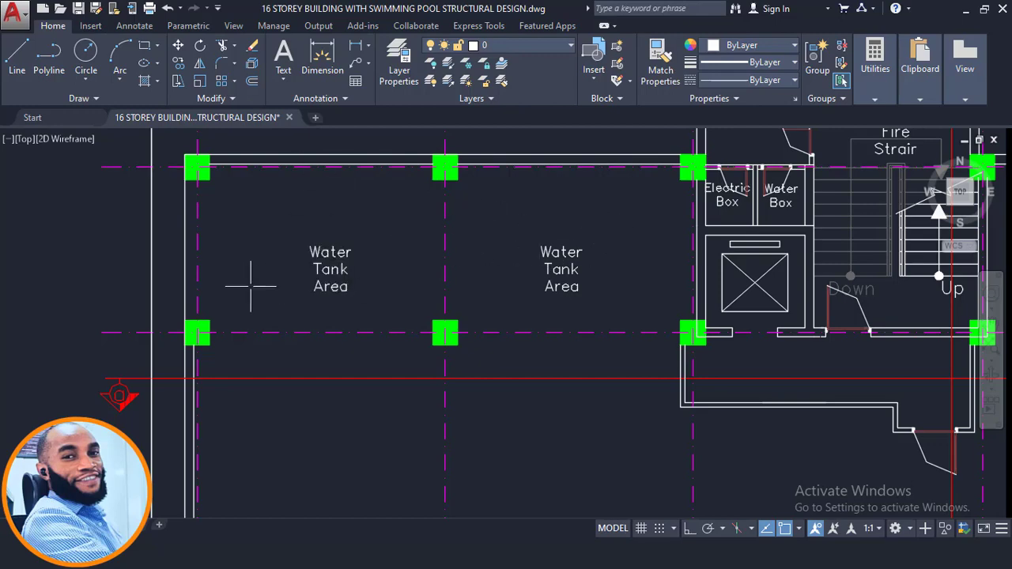
# - Examine the overall layout, walls, column grid and title of the 15th Floor (storage floor) plan
pyautogui.scroll(-4, 468, 237)
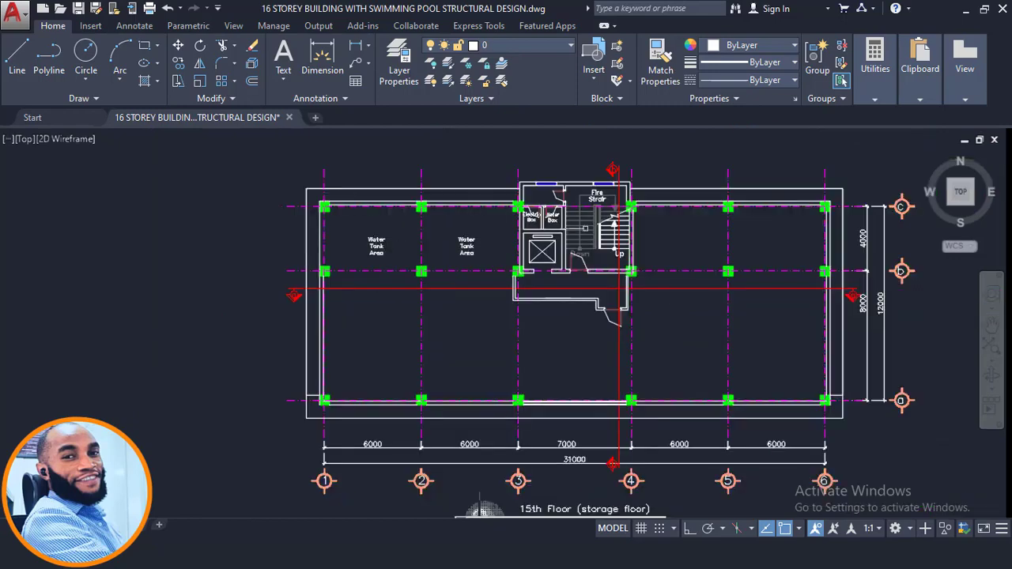
pyautogui.moveTo(325, 230); pyautogui.dragTo(352, 224, button='middle')
pyautogui.scroll(-2, 401, 256)
pyautogui.scroll(2, 380, 427)
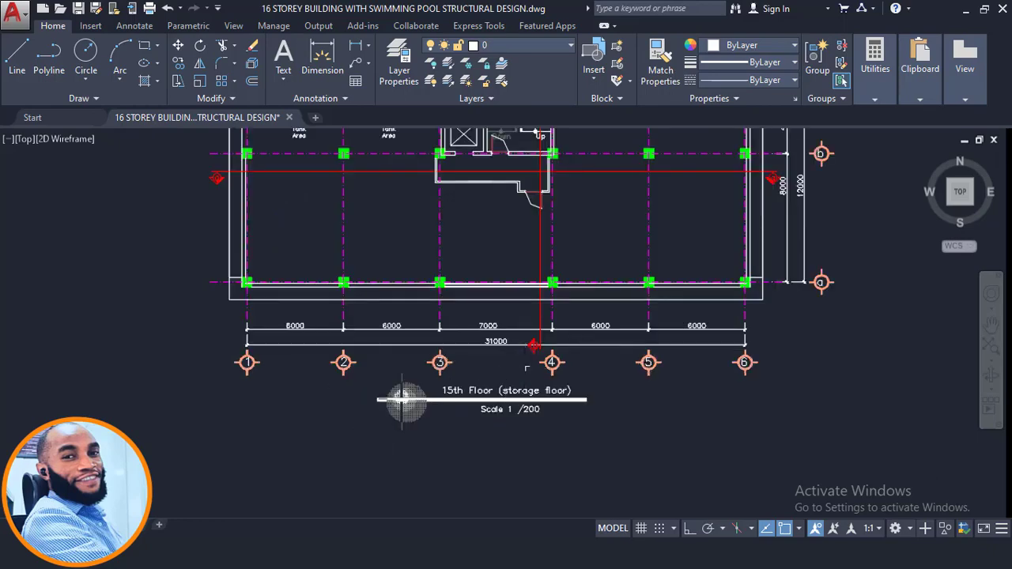
pyautogui.moveTo(527, 367); pyautogui.dragTo(530, 399, button='middle')
pyautogui.scroll(2, 455, 435)
pyautogui.scroll(-2, 529, 401)
pyautogui.moveTo(479, 310); pyautogui.dragTo(480, 358, button='middle')
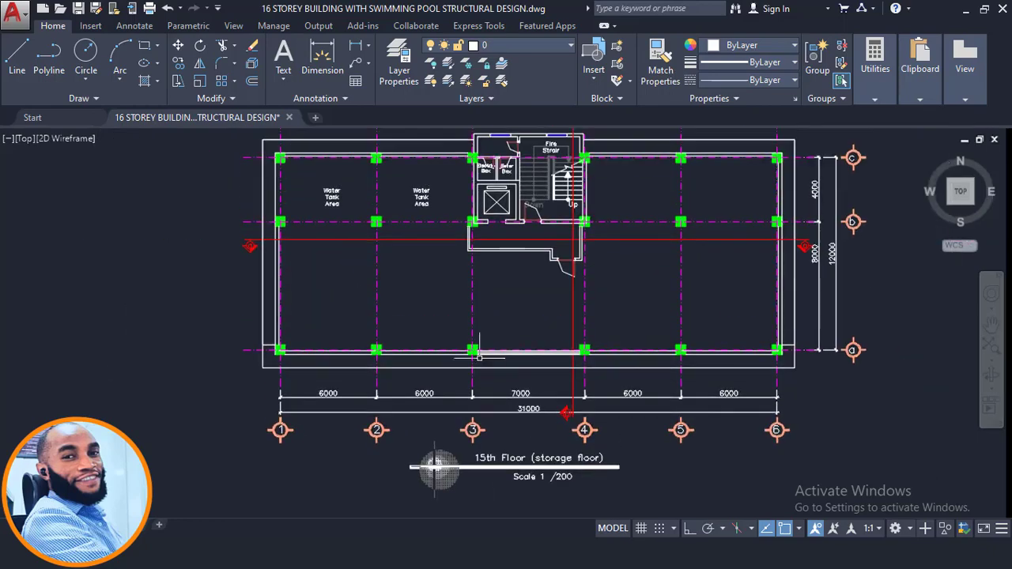
pyautogui.moveTo(388, 202); pyautogui.dragTo(396, 239, button='middle')
pyautogui.scroll(2, 457, 215)
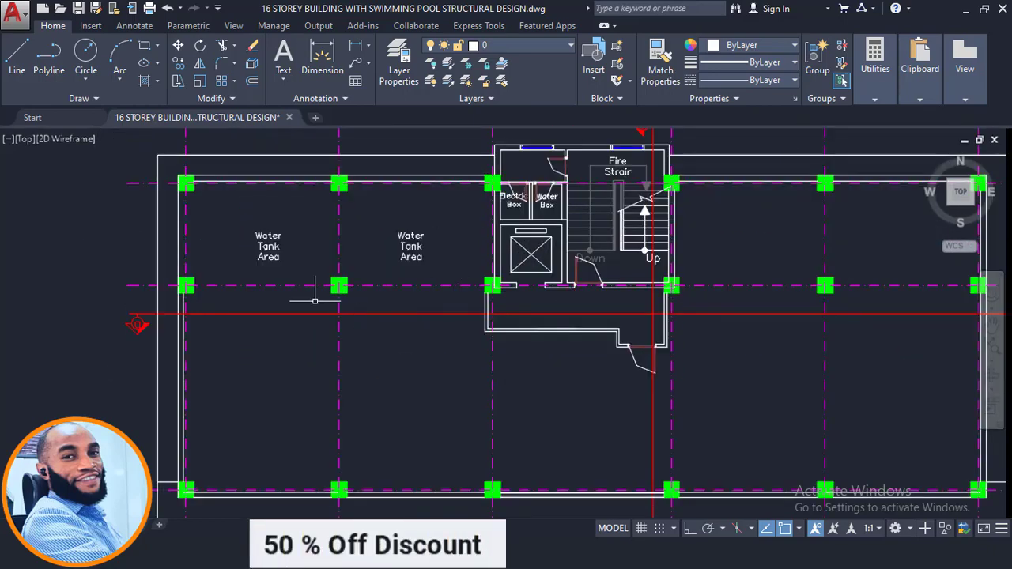
pyautogui.scroll(-8, 395, 229)
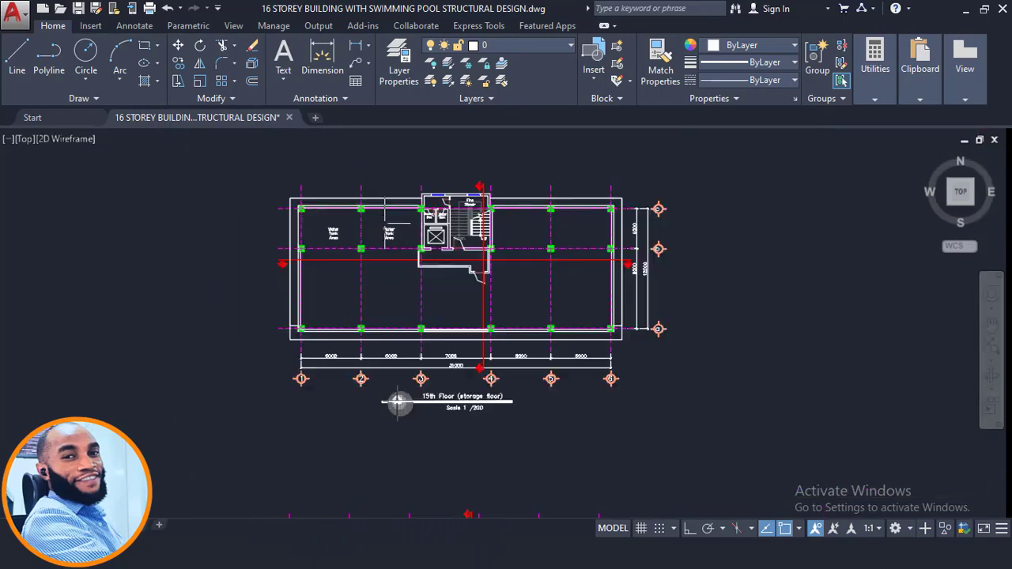
pyautogui.scroll(-2, 399, 230)
pyautogui.scroll(6, 447, 231)
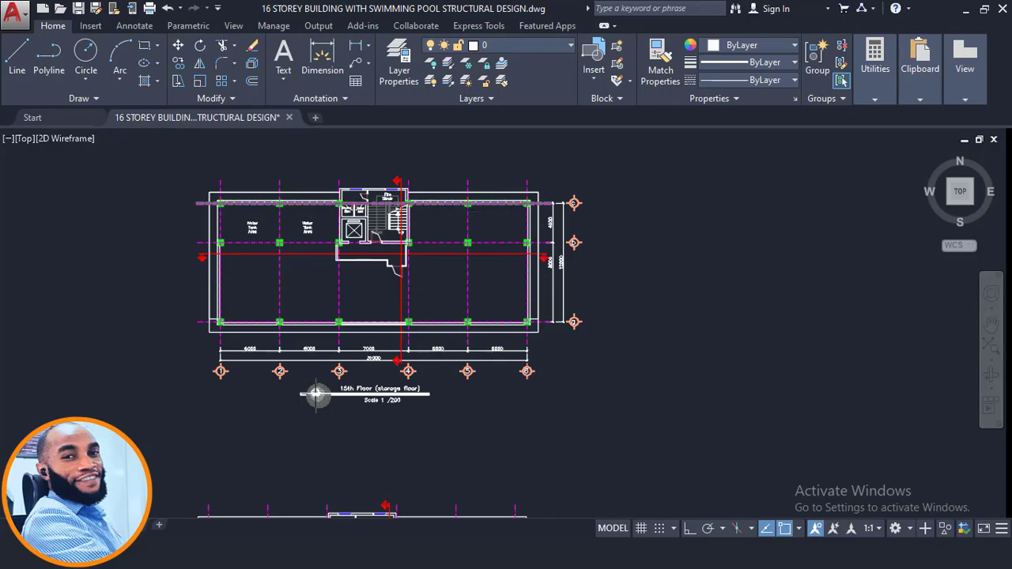
# - Return to the stair section and examine the storey between levels +53900 and +57400 under the green roof
pyautogui.scroll(-4, 454, 300)
pyautogui.scroll(-6, 459, 302)
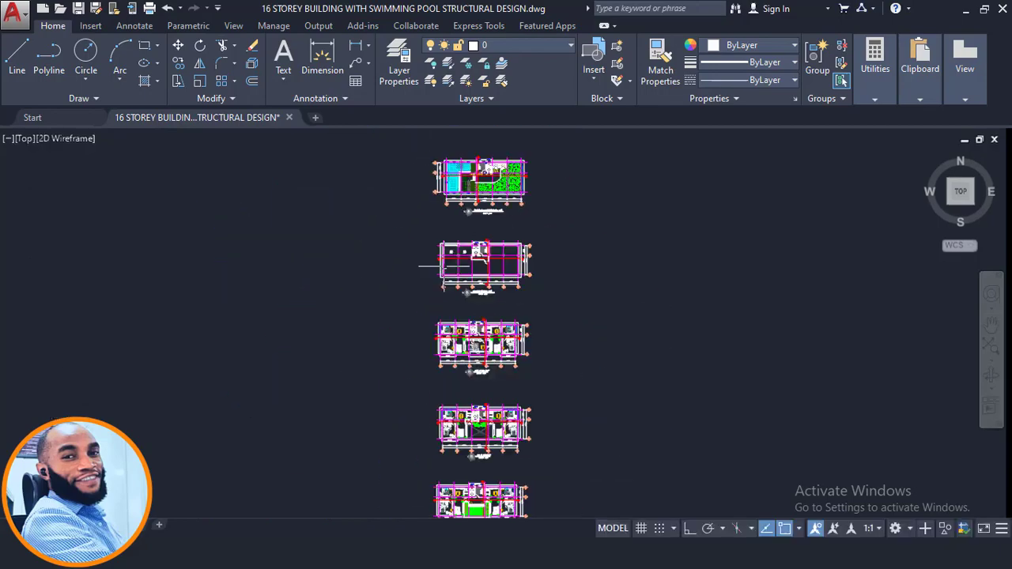
pyautogui.scroll(10, 455, 363)
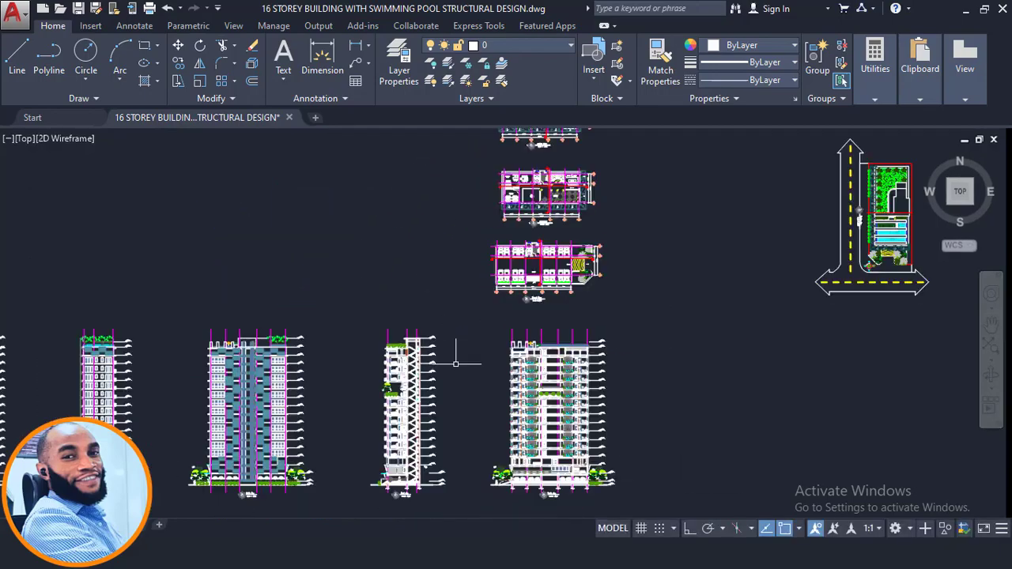
pyautogui.moveTo(382, 283); pyautogui.dragTo(381, 259, button='middle')
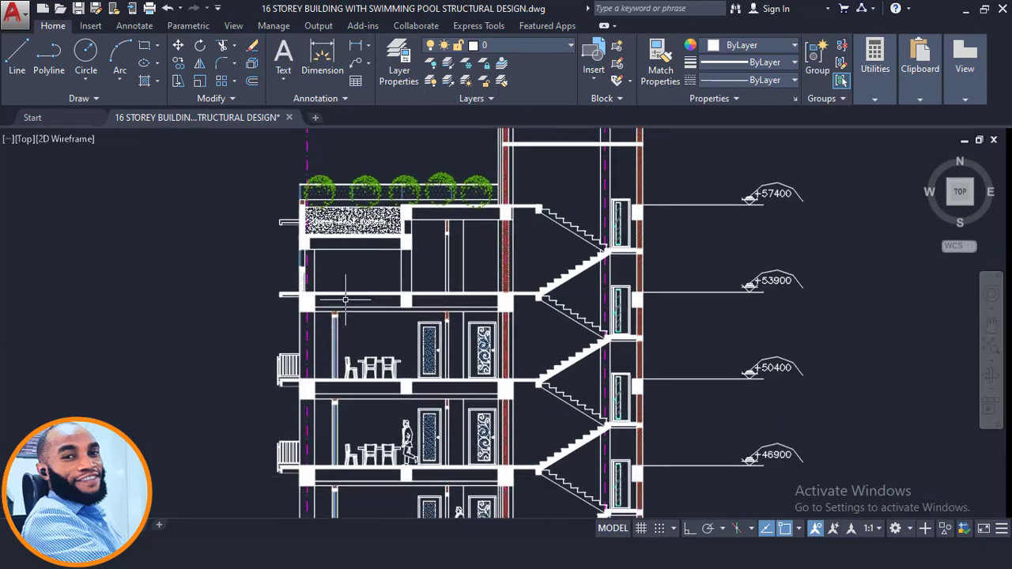
pyautogui.scroll(2, 380, 280)
pyautogui.moveTo(439, 290); pyautogui.dragTo(451, 348, button='middle')
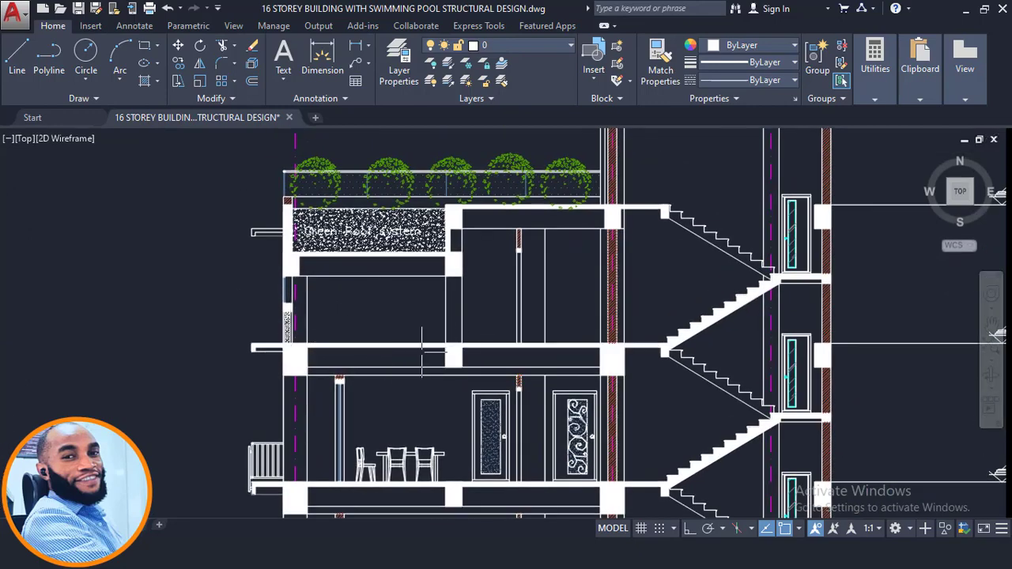
pyautogui.scroll(-3, 474, 308)
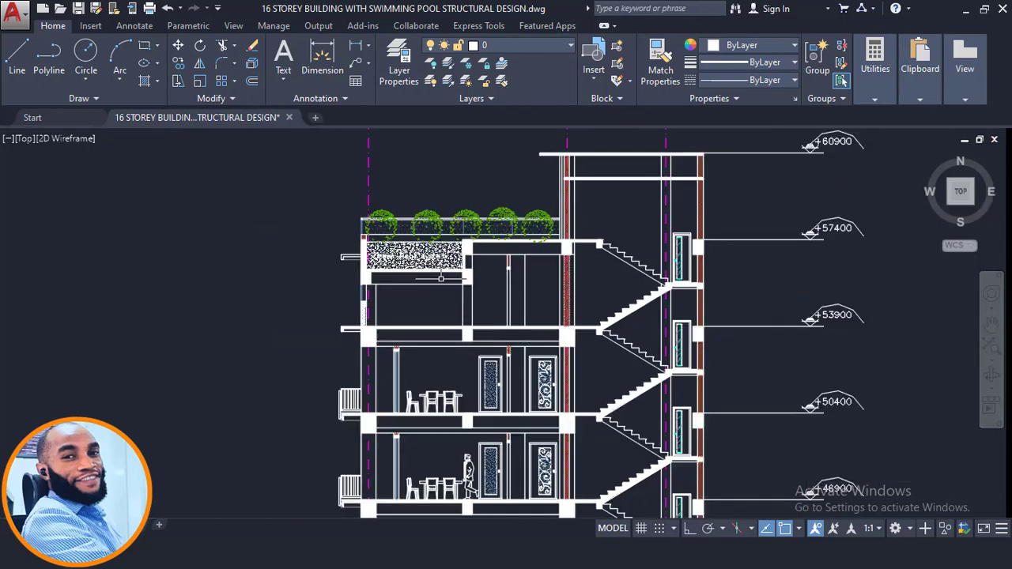
pyautogui.scroll(3, 440, 301)
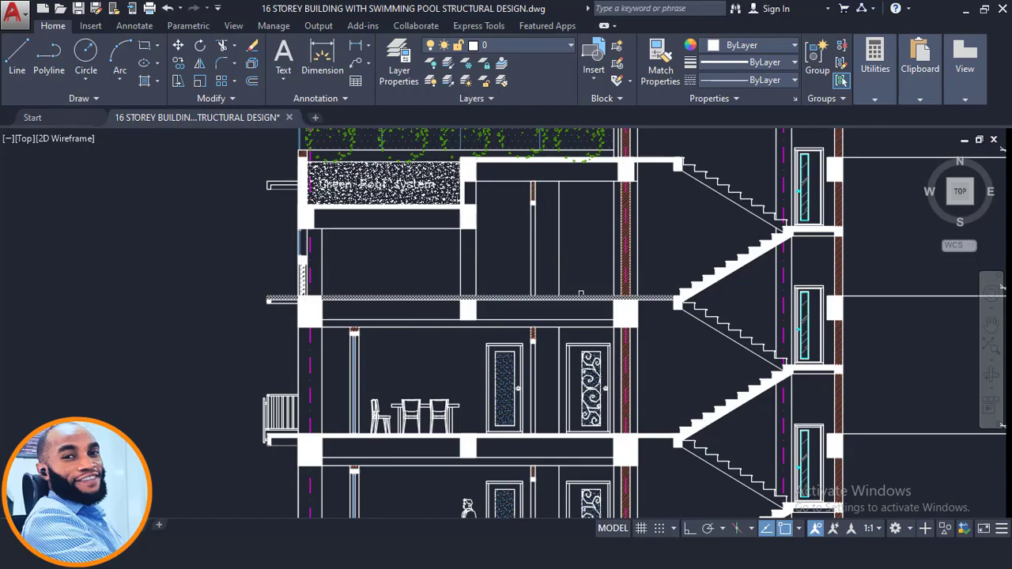
pyautogui.moveTo(565, 221); pyautogui.dragTo(556, 229, button='middle')
pyautogui.scroll(-4, 419, 267)
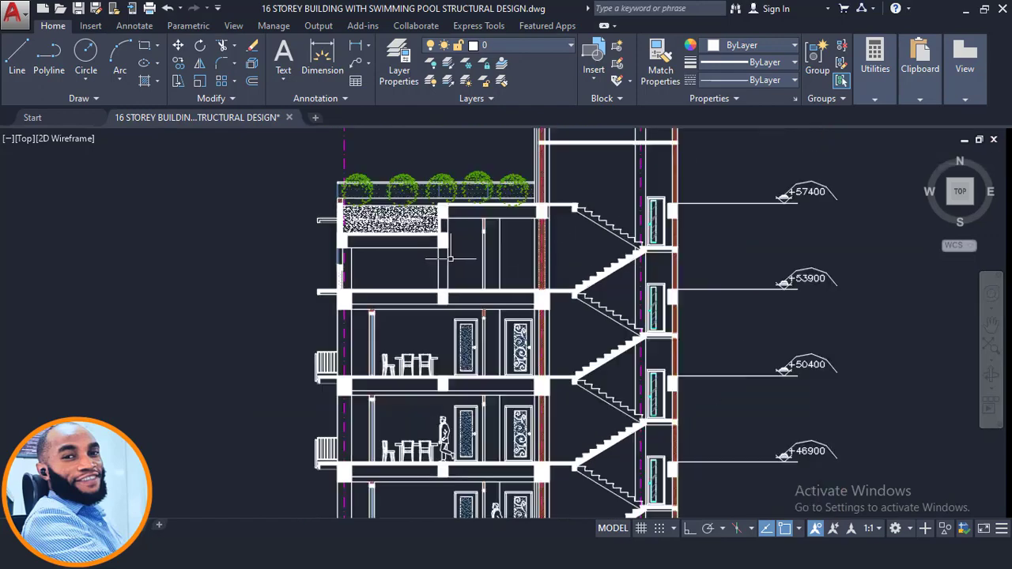
# - Examine the upper storeys, swimming pool and roof levels in the neighbouring longitudinal section
pyautogui.moveTo(662, 257); pyautogui.dragTo(397, 262, button='middle')
pyautogui.scroll(1, 589, 249)
pyautogui.scroll(2, 633, 275)
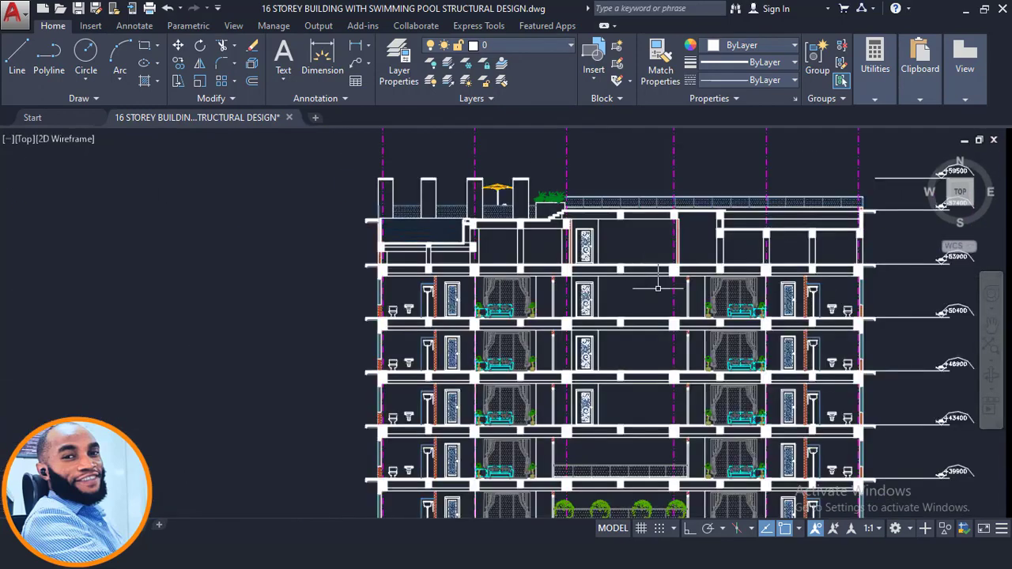
pyautogui.moveTo(656, 283); pyautogui.dragTo(590, 282, button='middle')
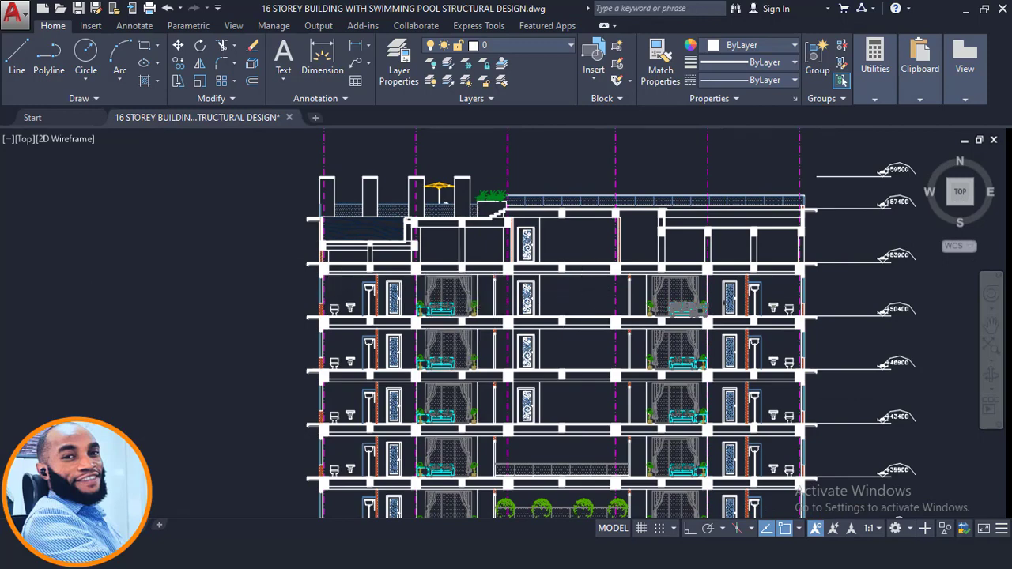
pyautogui.scroll(2, 744, 301)
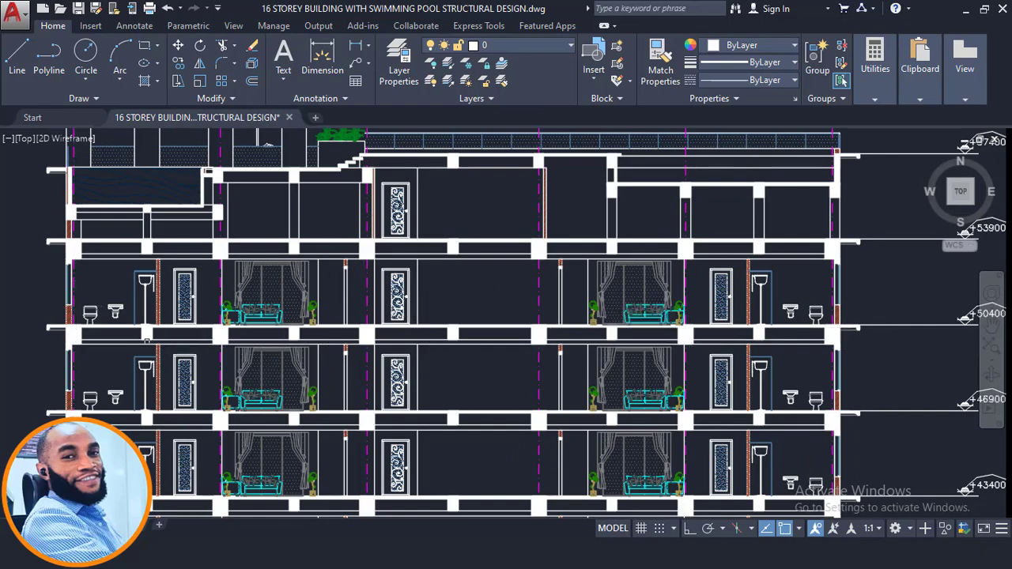
pyautogui.moveTo(84, 302); pyautogui.dragTo(133, 343, button='middle')
pyautogui.moveTo(200, 313); pyautogui.dragTo(207, 322, button='middle')
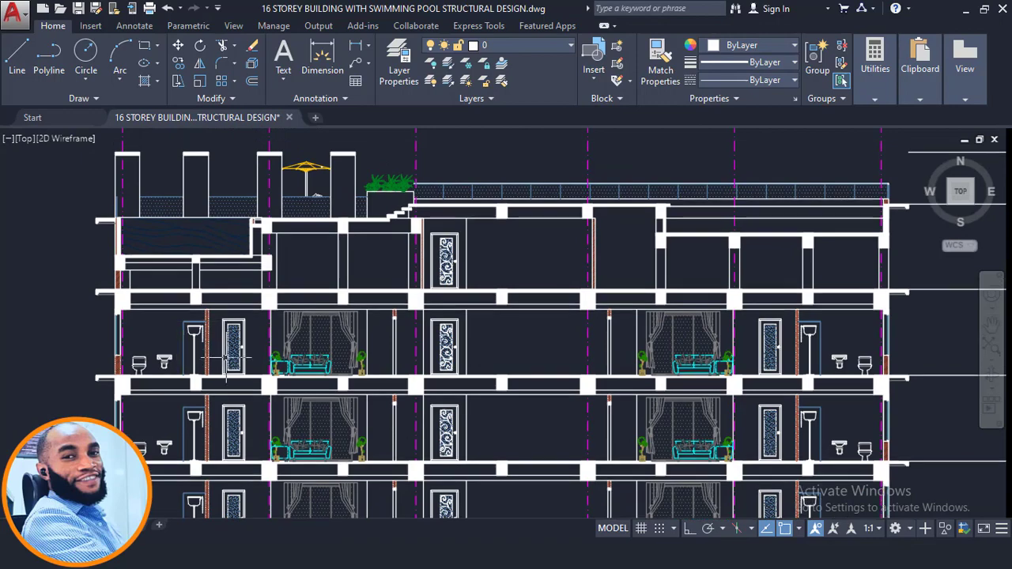
pyautogui.click(80, 274)
pyautogui.scroll(-2, 585, 304)
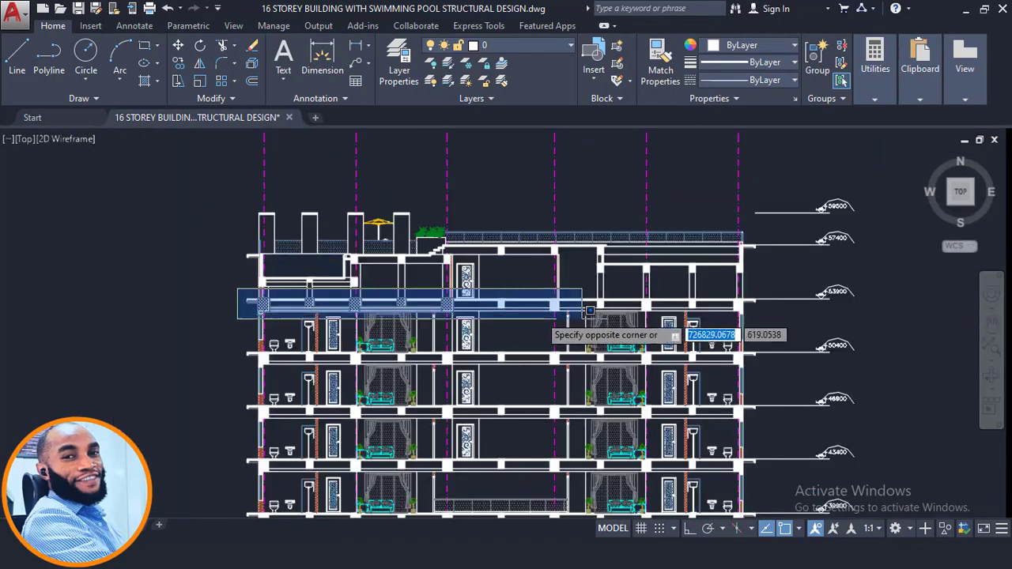
pyautogui.scroll(6, 850, 277)
pyautogui.scroll(-2, 862, 323)
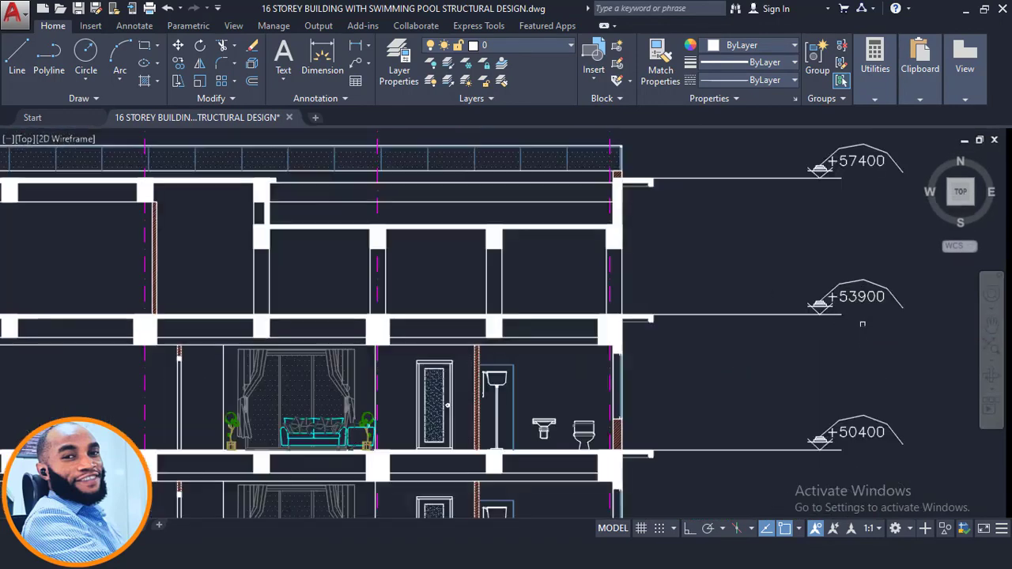
pyautogui.scroll(-3, 841, 272)
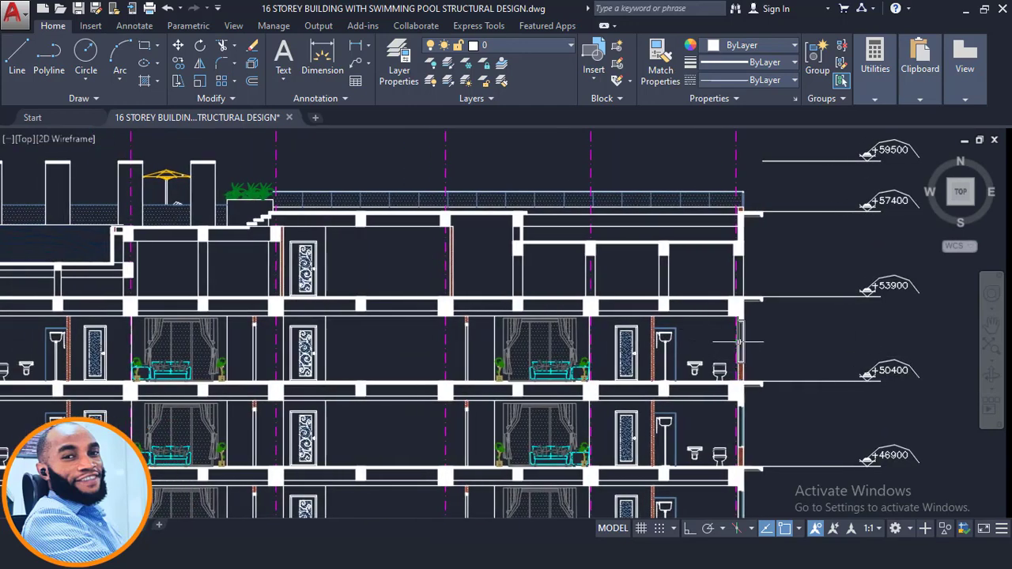
# - Select the floor slab and the end-bay beam line at level +53900 in the longitudinal section
pyautogui.click(706, 301)
pyautogui.click(701, 304)
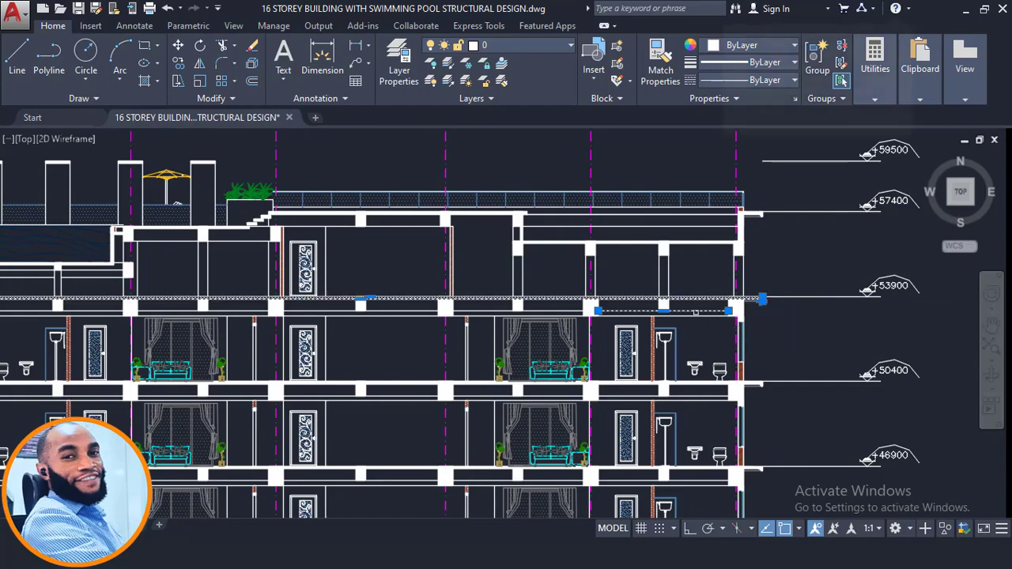
pyautogui.scroll(-3, 704, 298)
pyautogui.scroll(3, 640, 292)
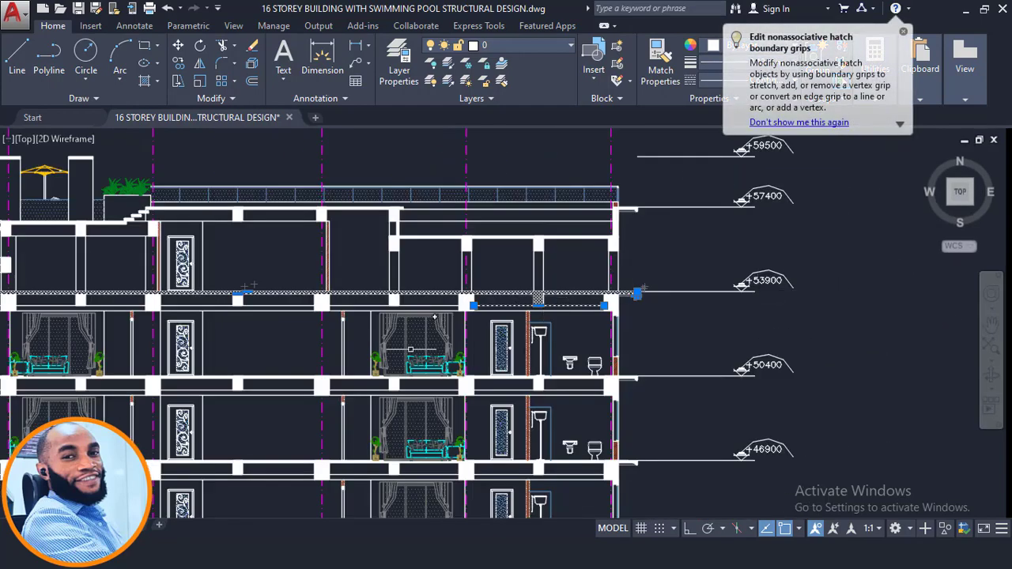
# - Compare the top storeys of the ProtaStructure 3D model with the longitudinal section around level +53900 in AutoCAD
pyautogui.hotkey('alt', 'Tab')
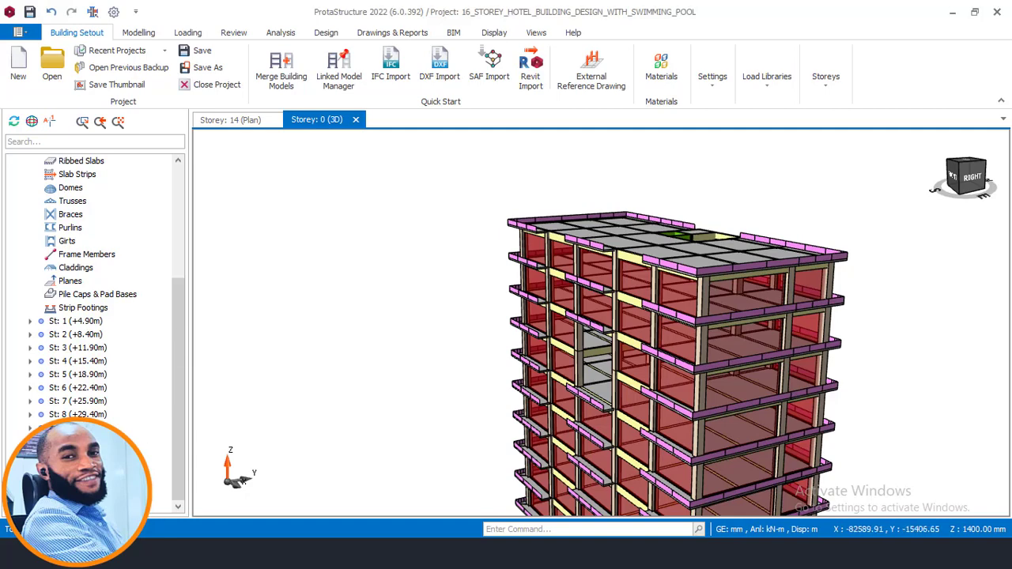
pyautogui.hotkey('alt', 'Tab')
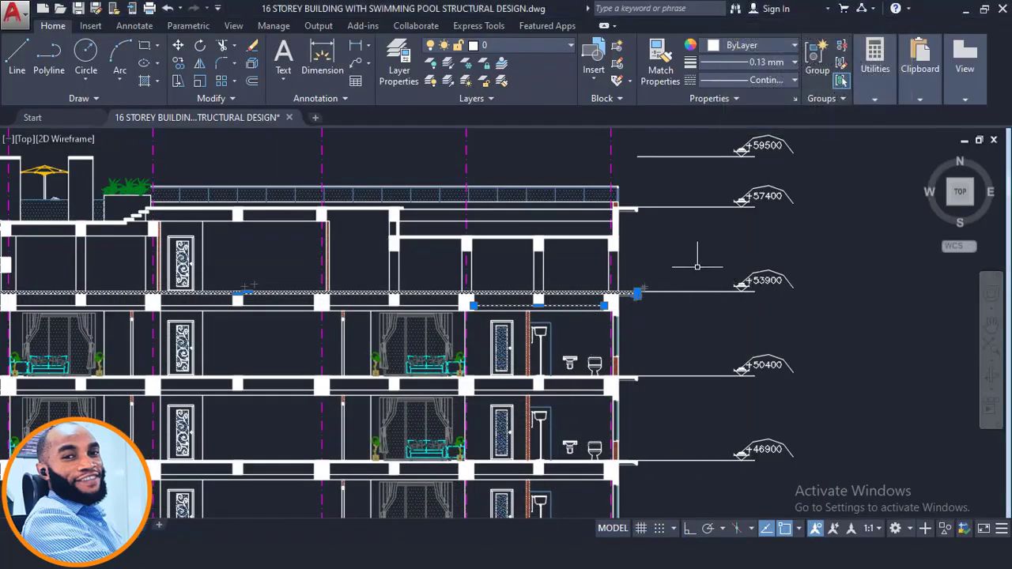
pyautogui.scroll(2, 753, 291)
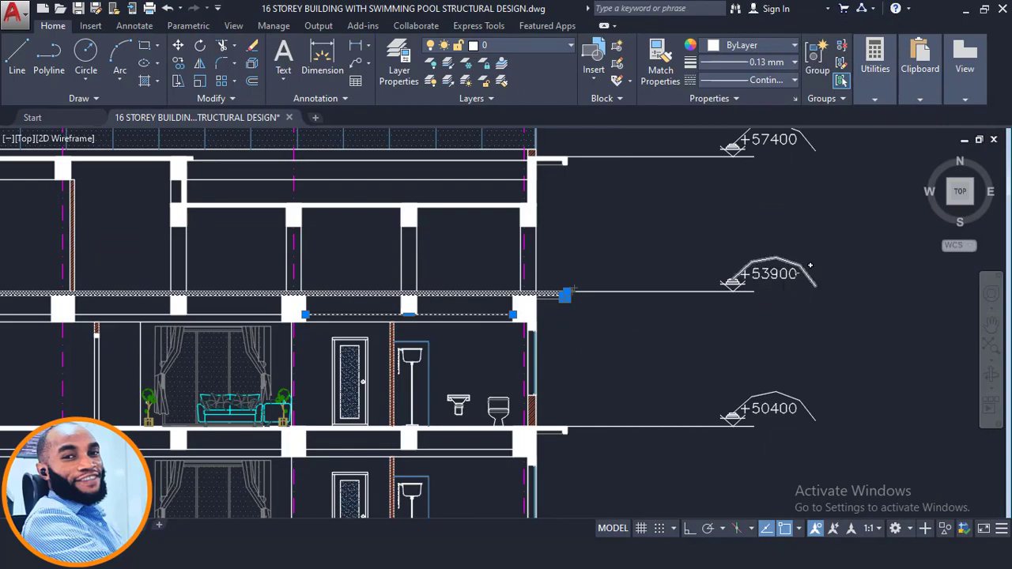
pyautogui.scroll(-3, 783, 277)
pyautogui.scroll(1, 456, 272)
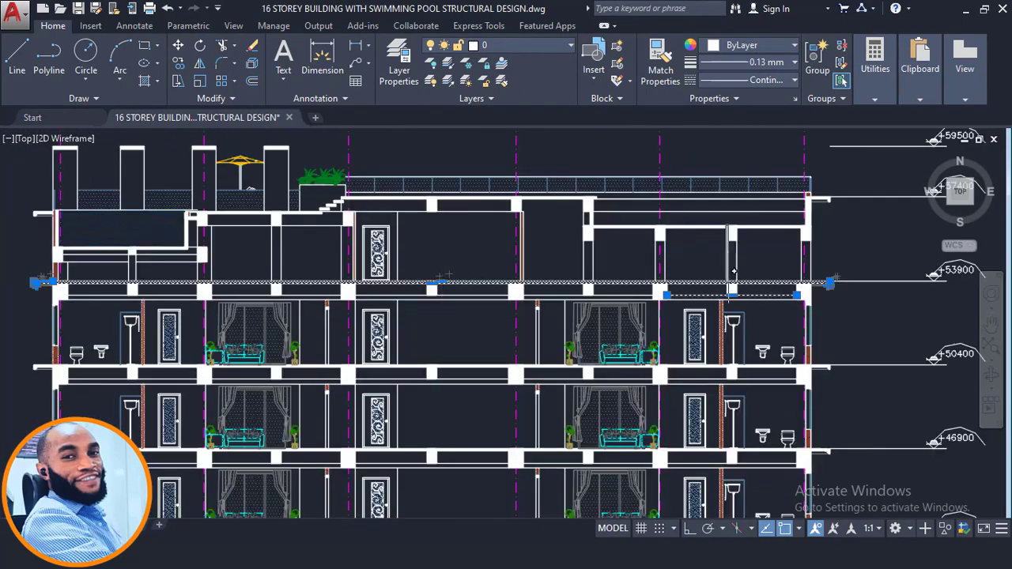
pyautogui.moveTo(723, 265); pyautogui.dragTo(722, 295, button='middle')
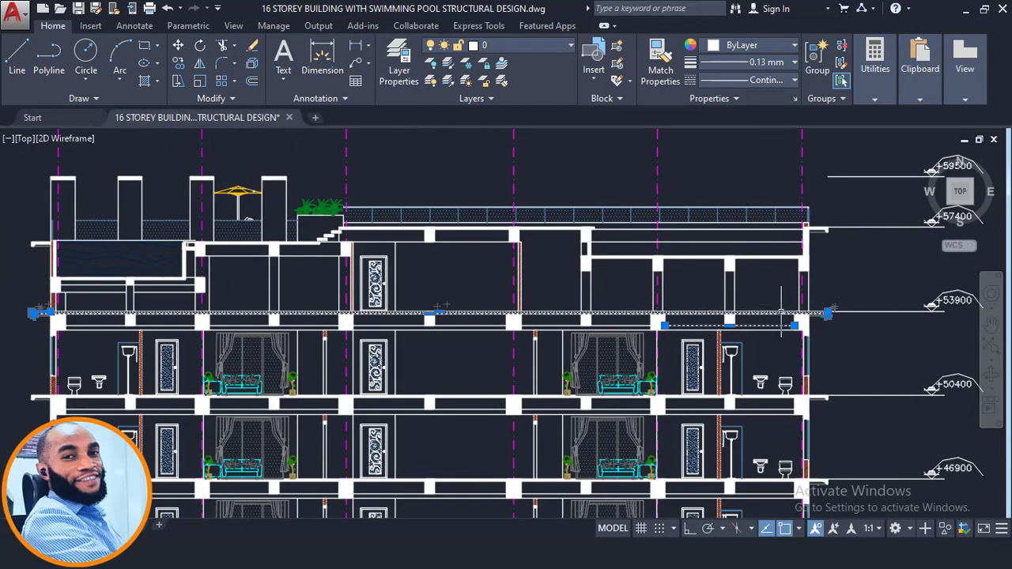
pyautogui.scroll(-2, 724, 320)
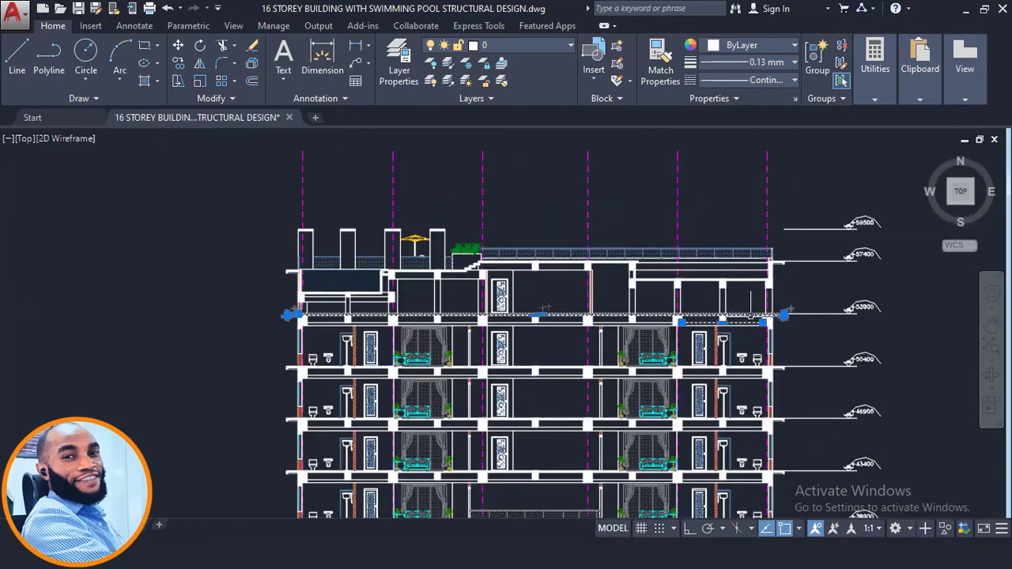
pyautogui.scroll(2, 751, 316)
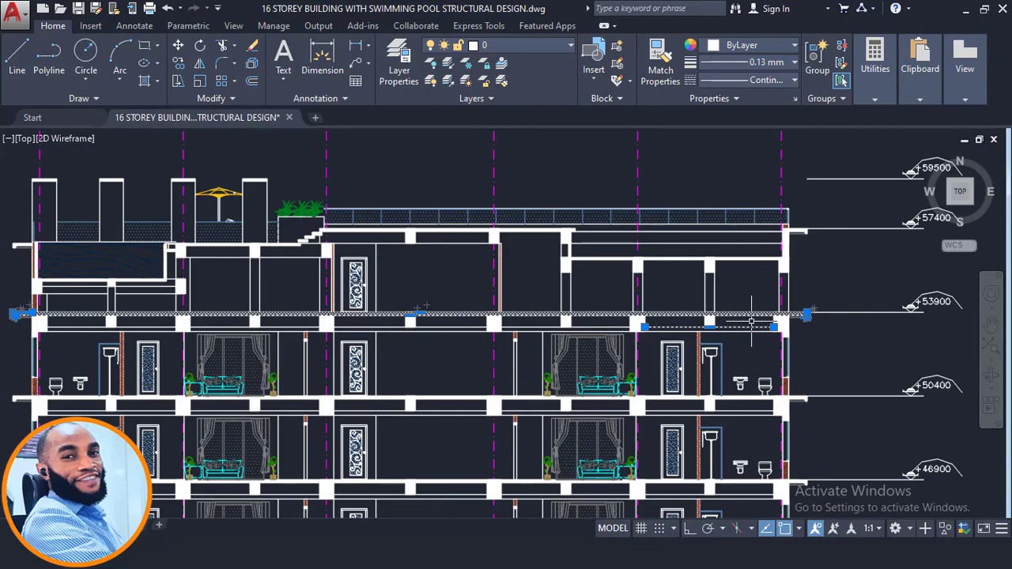
# - Leave the longitudinal section and examine the water tank areas on the storage floor plan below the roof plan
pyautogui.scroll(-2, 745, 320)
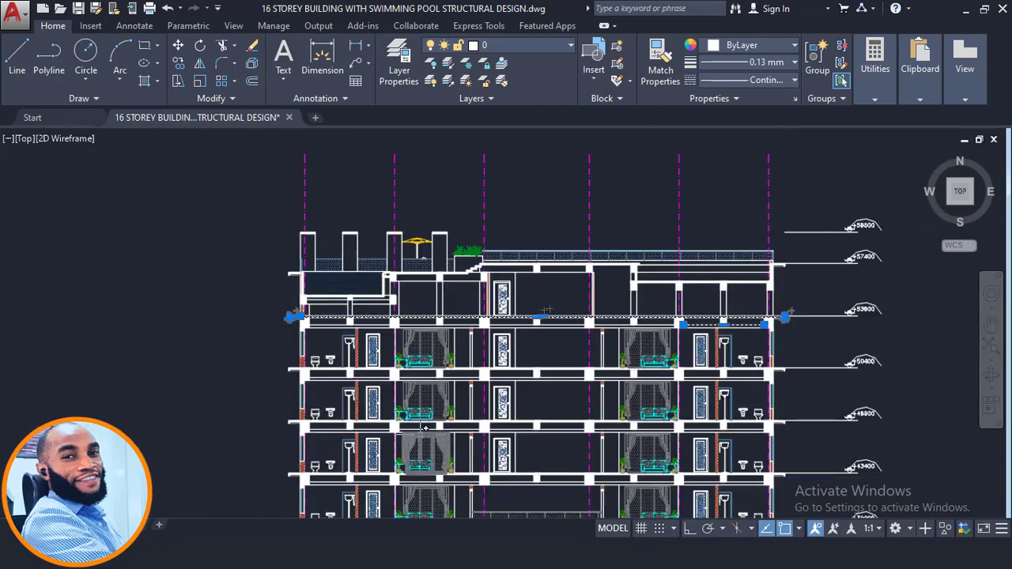
pyautogui.scroll(-2, 483, 283)
pyautogui.scroll(-1, 497, 227)
pyautogui.moveTo(495, 198)
pyautogui.mouseDown(button='middle')
pyautogui.moveTo(540, 385)
pyautogui.moveTo(583, 492)
pyautogui.mouseUp(button='middle')
pyautogui.scroll(-4, 542, 380)
pyautogui.scroll(4, 549, 238)
pyautogui.moveTo(625, 254); pyautogui.dragTo(591, 363, button='middle')
pyautogui.moveTo(552, 247); pyautogui.dragTo(567, 463, button='middle')
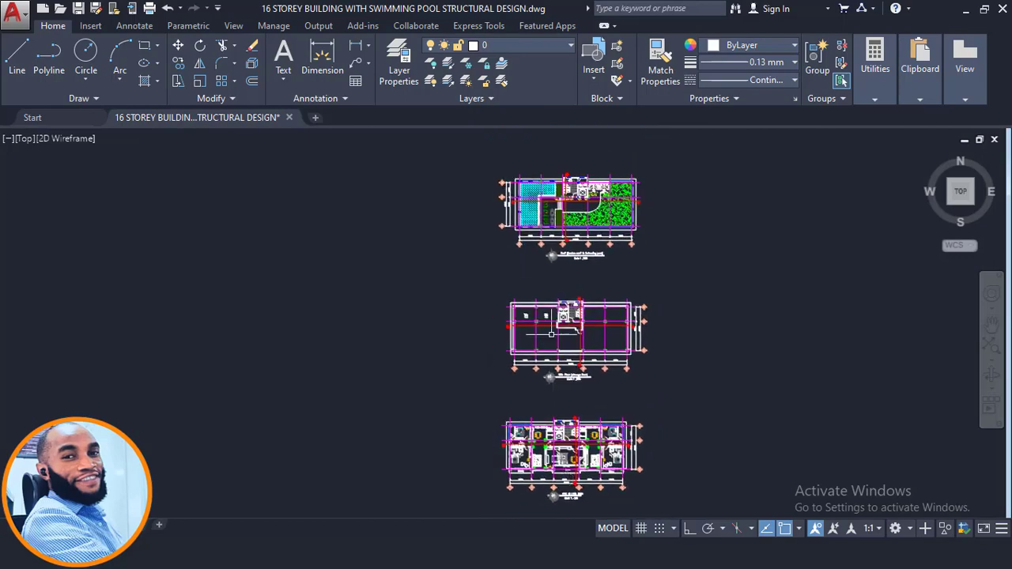
pyautogui.scroll(4, 552, 326)
pyautogui.scroll(4, 521, 297)
pyautogui.scroll(2, 414, 294)
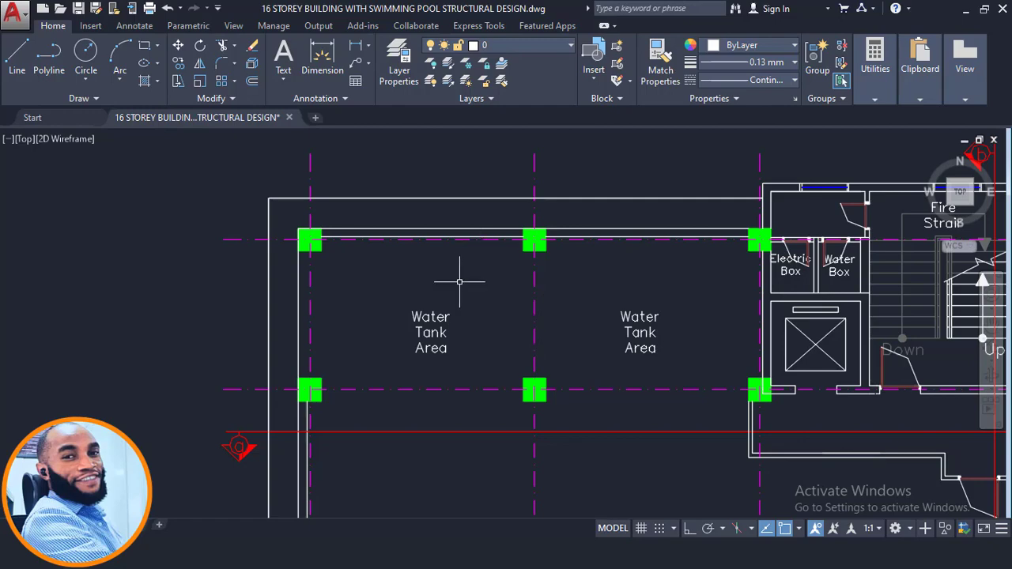
pyautogui.scroll(-6, 528, 233)
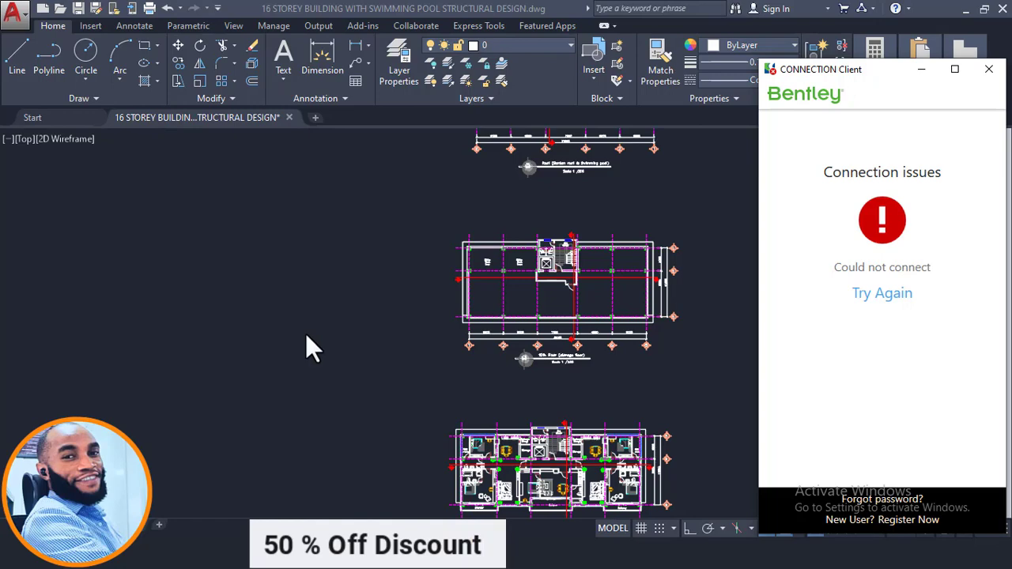
# - Dismiss the Bentley CONNECTION Client window and switch to the hotel's 3D model in ProtaStructure
pyautogui.click(988, 69)
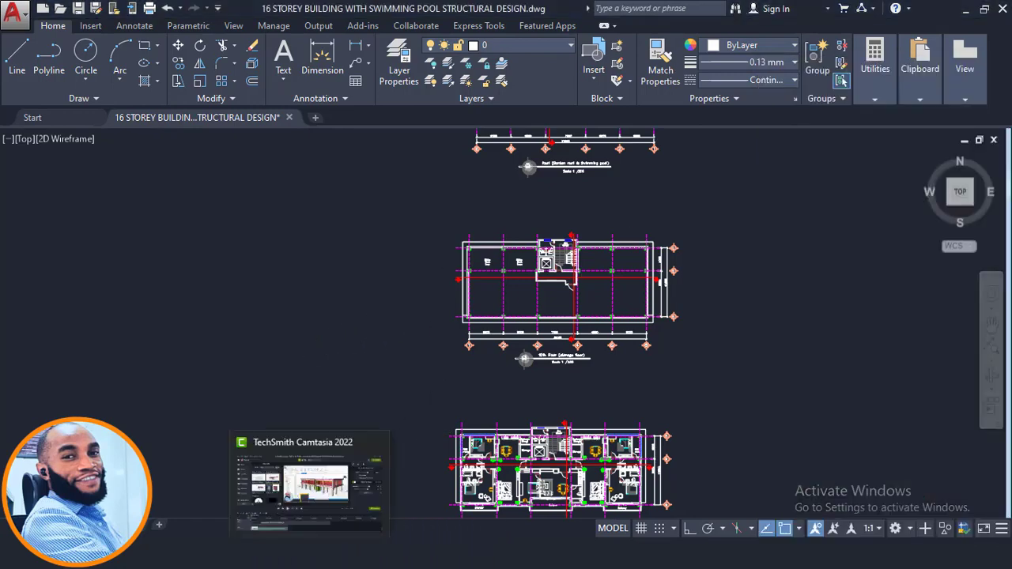
pyautogui.moveTo(310, 553)
pyautogui.click(308, 482)
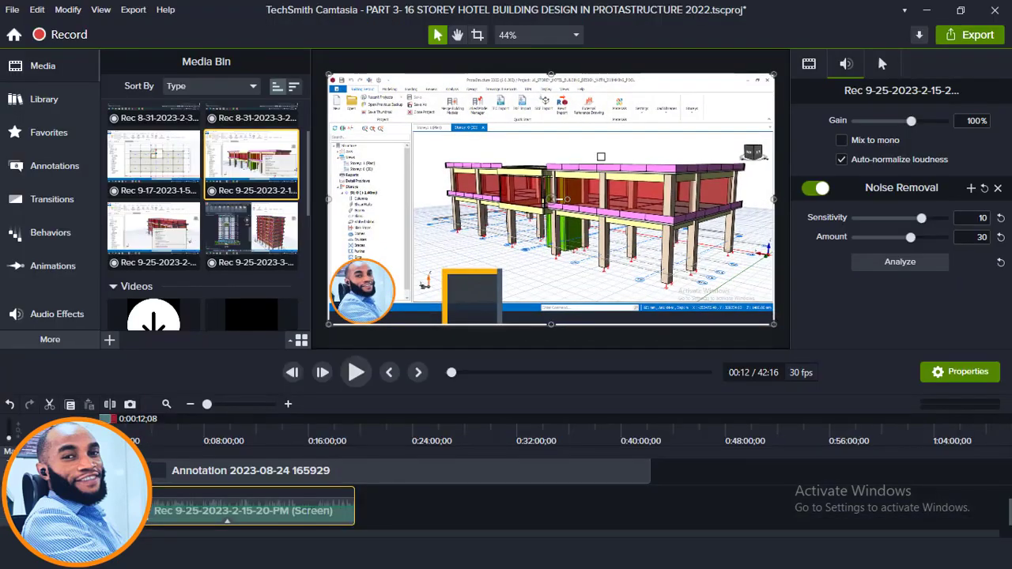
pyautogui.click(323, 552)
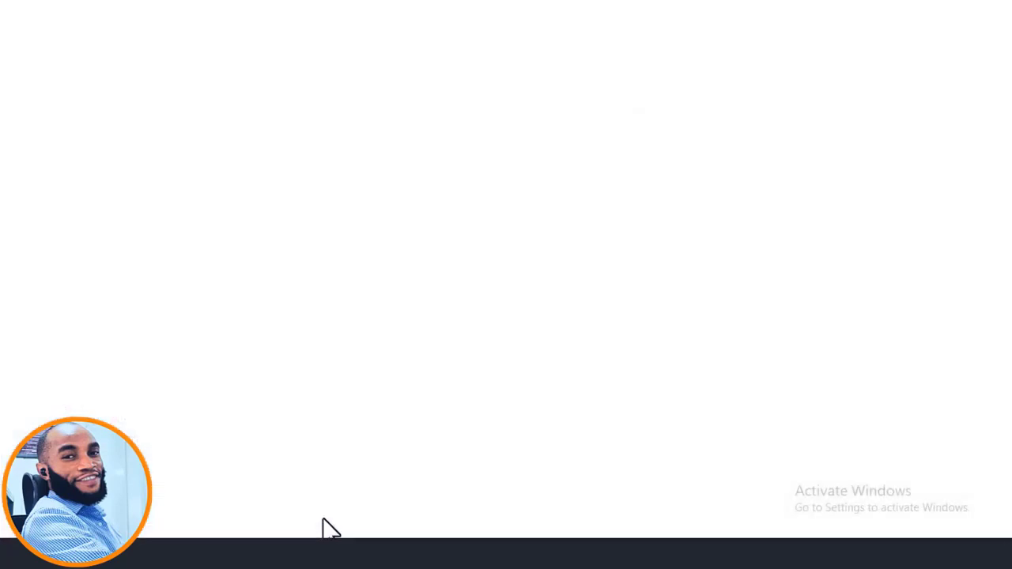
pyautogui.scroll(-3, 535, 206)
pyautogui.scroll(3, 537, 205)
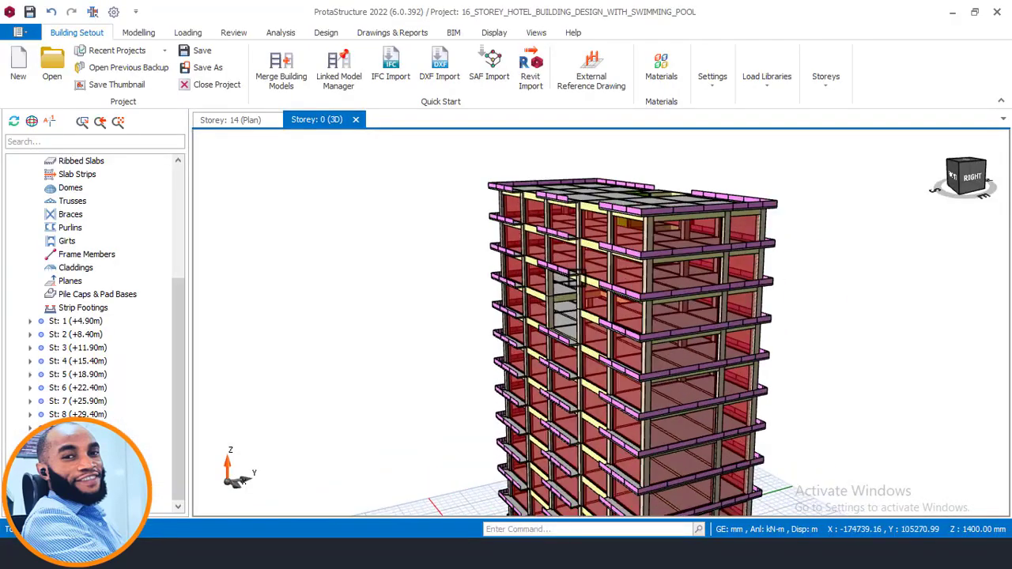